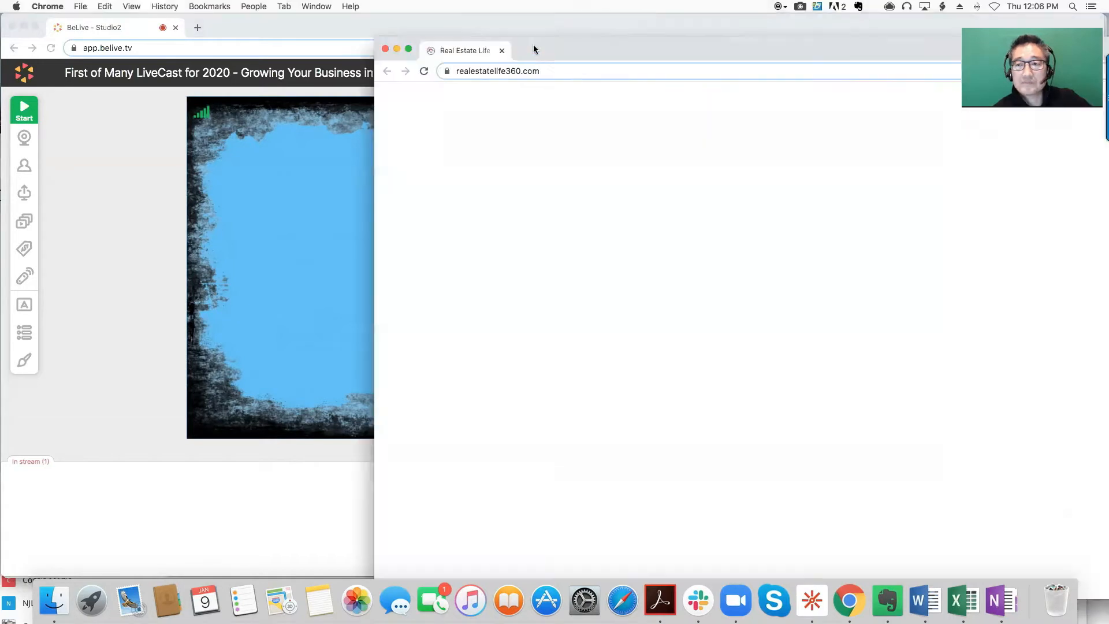
- Open the Learn page of the Real Estate Life 360 site and view the upcoming WebEvents listing
left_click_drag(533, 44, 508, 43)
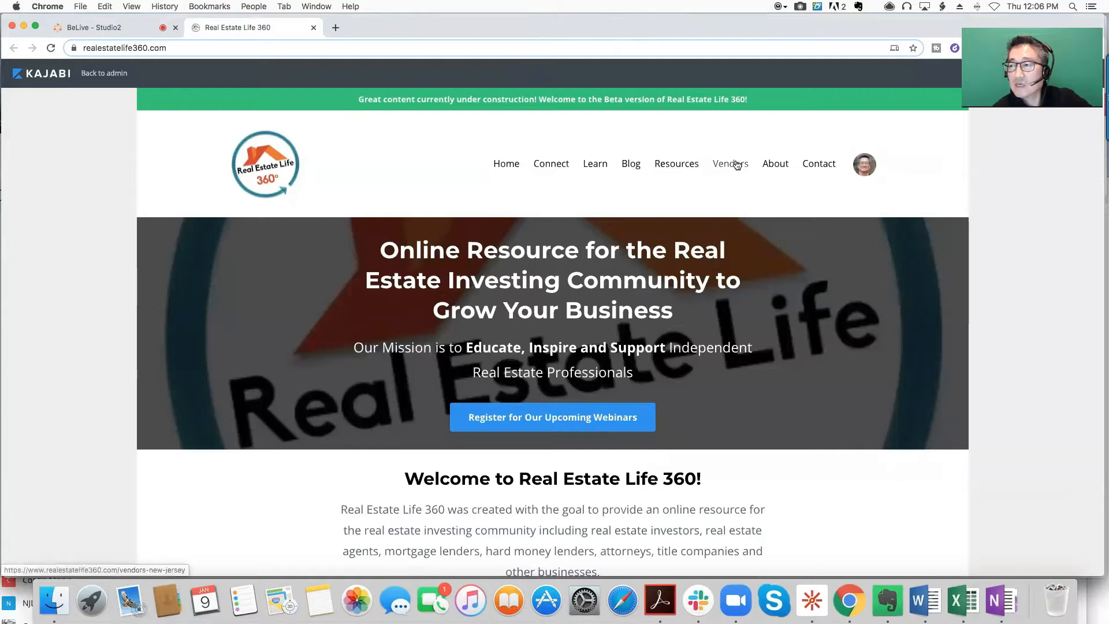
left_click(594, 164)
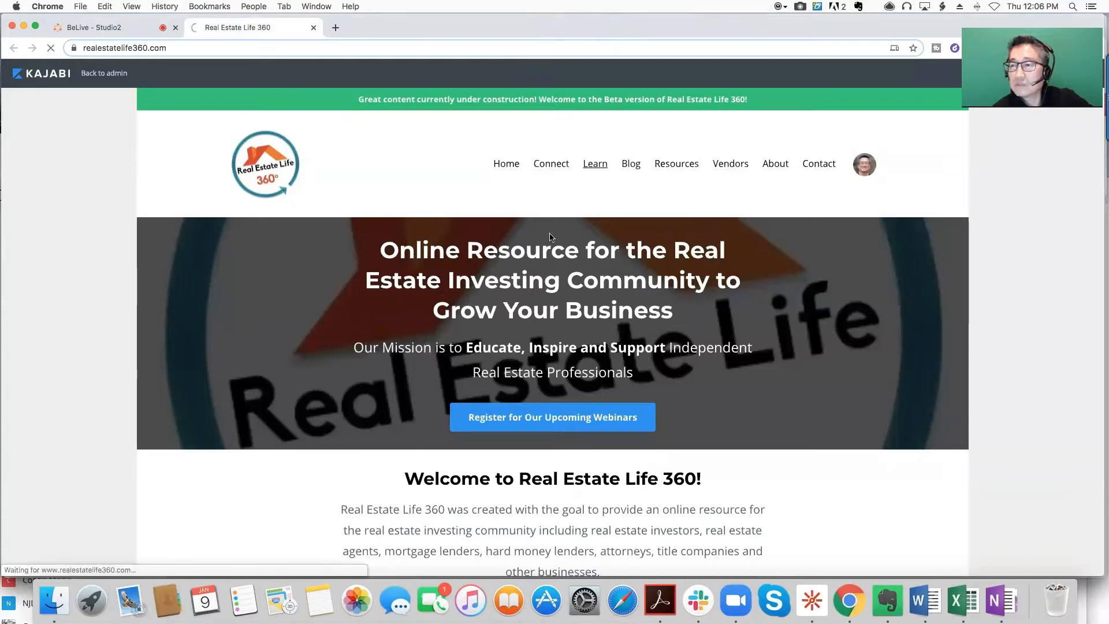
scroll(549, 234, "down", 10)
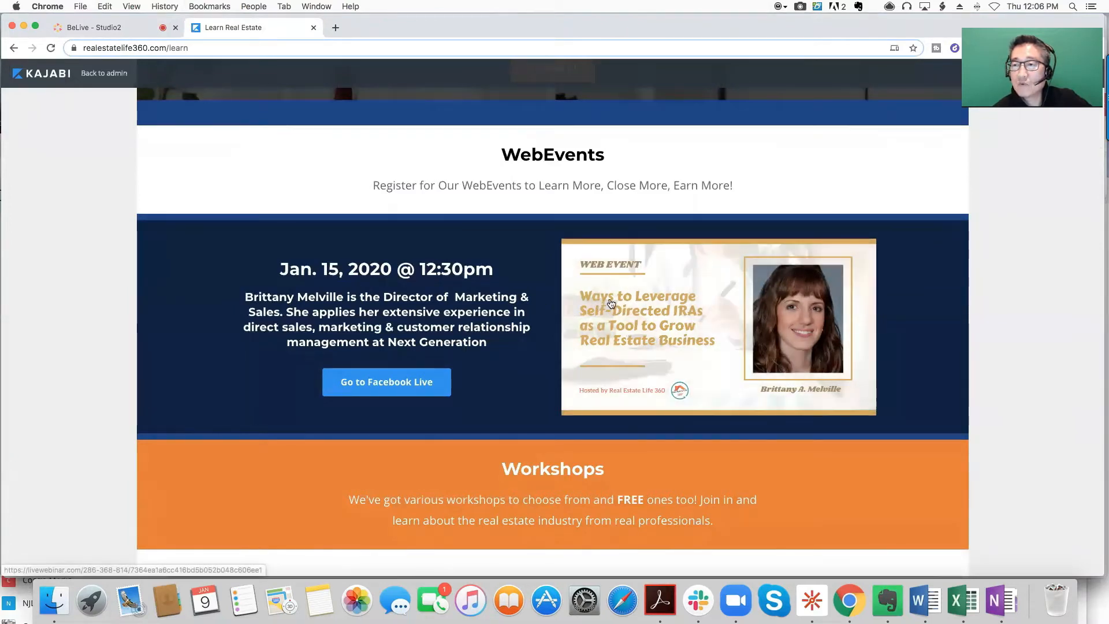
scroll(445, 103, "down", 1)
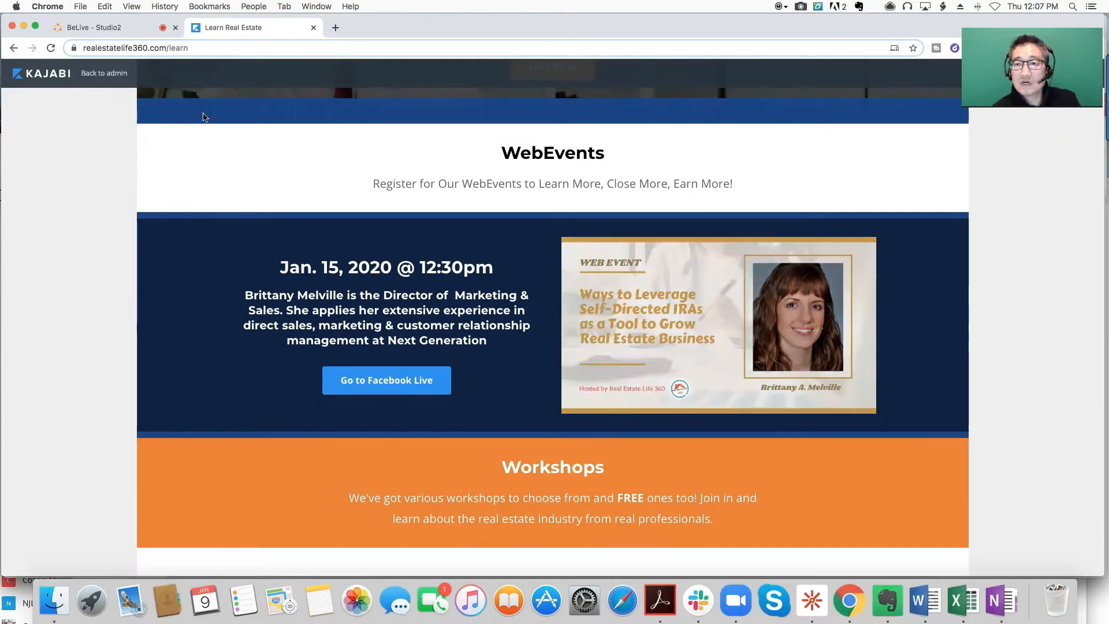
- Switch to BeLive Studio, apply None as the stream overlay, and move the camera feed out of the stream into staging
left_click(113, 28)
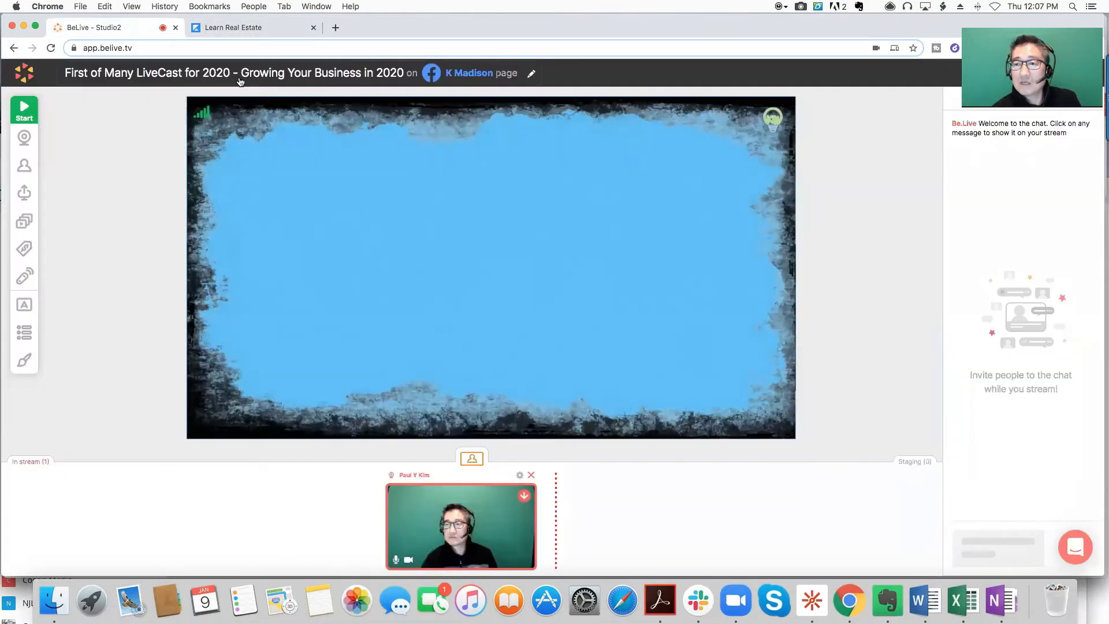
left_click(263, 75)
left_click(113, 407)
left_click(23, 360)
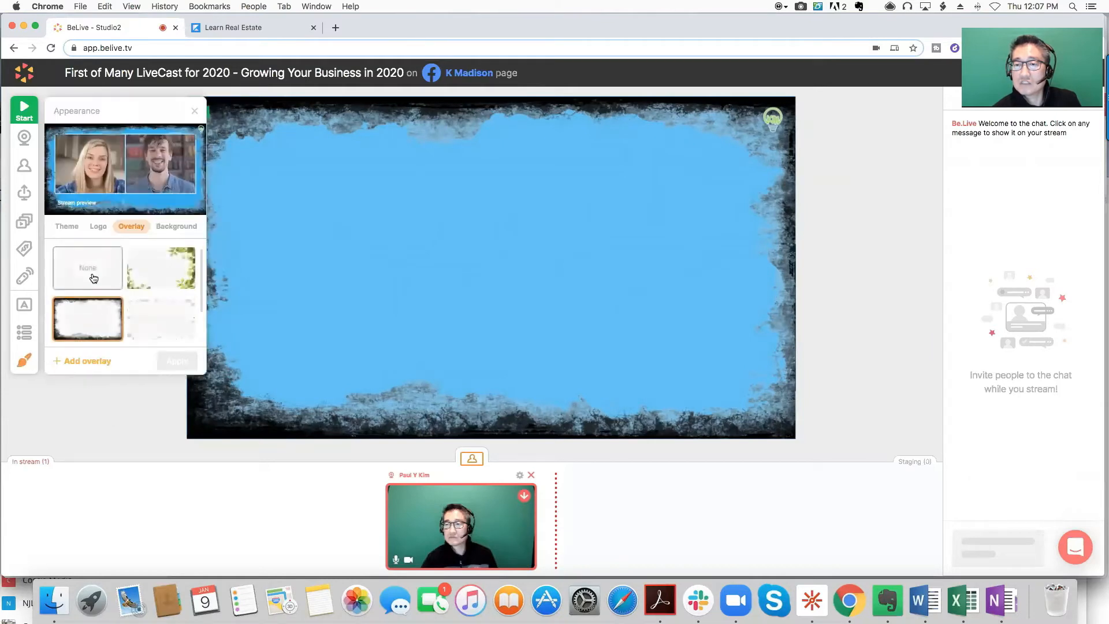
left_click(91, 275)
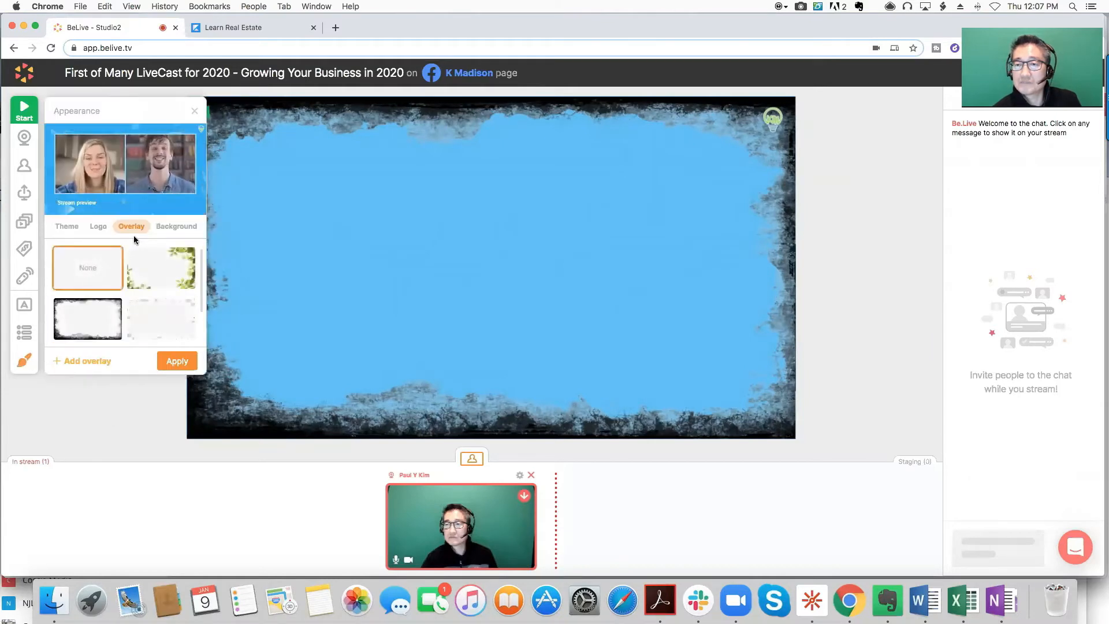
left_click(97, 228)
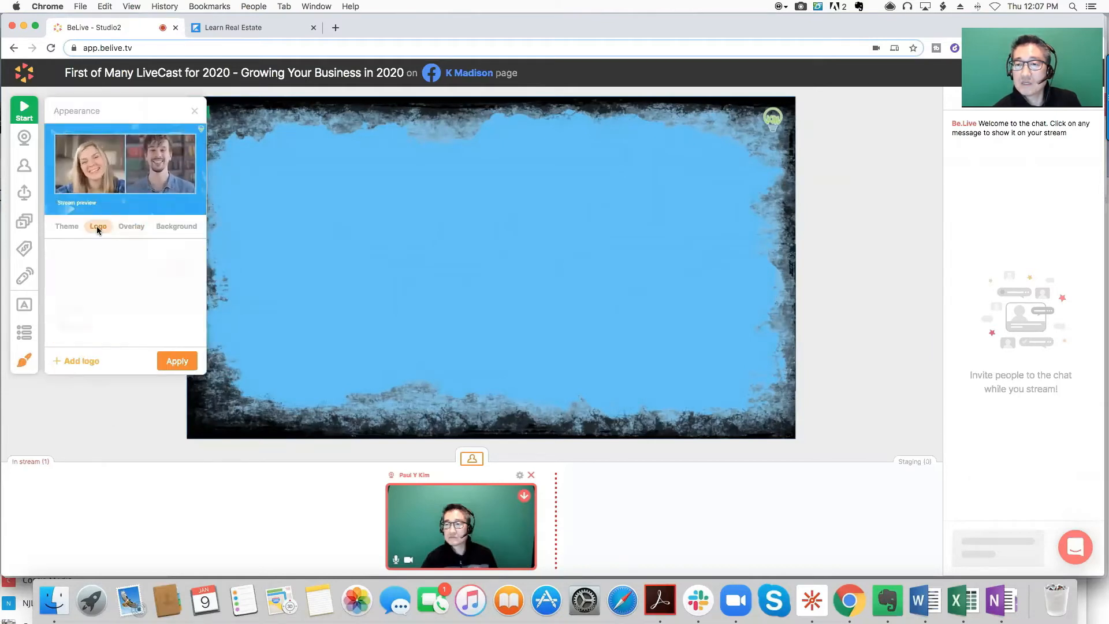
left_click(67, 226)
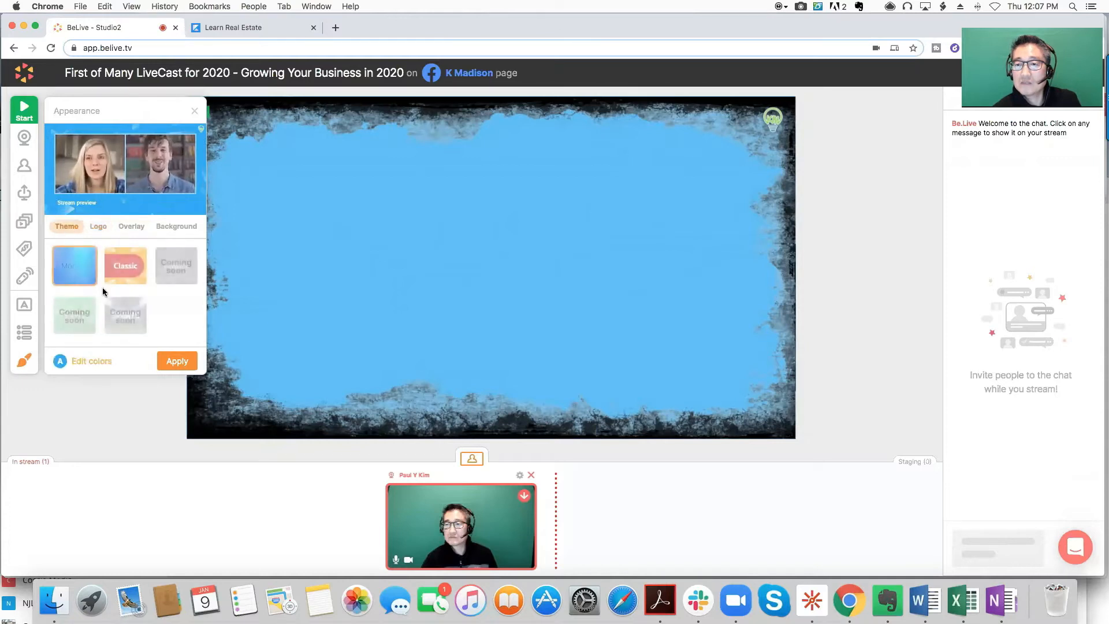
left_click(174, 362)
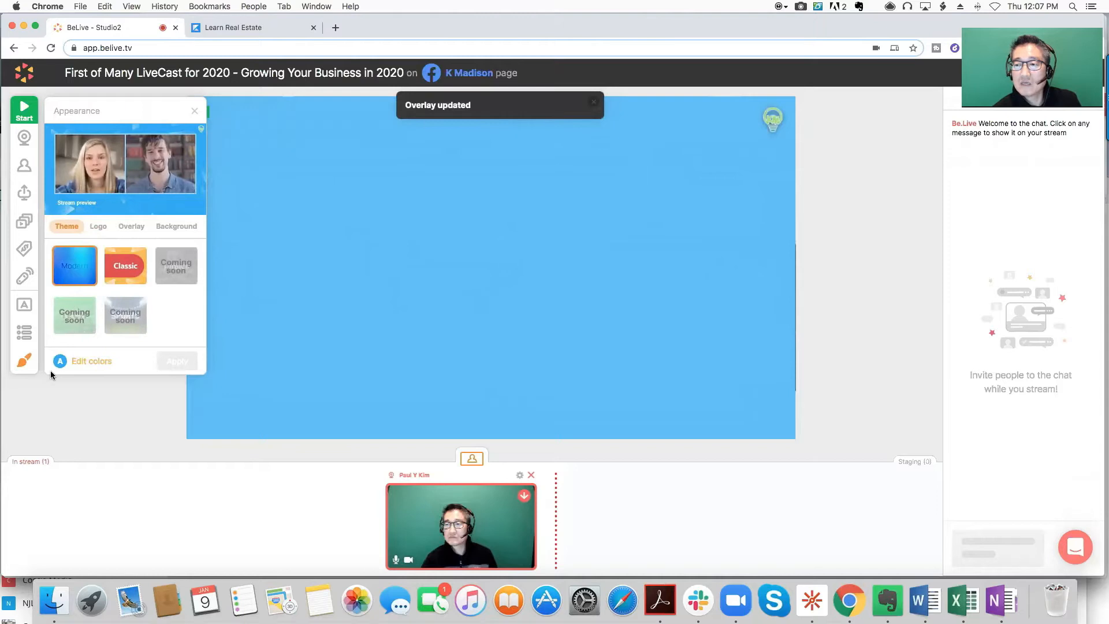
left_click(524, 496)
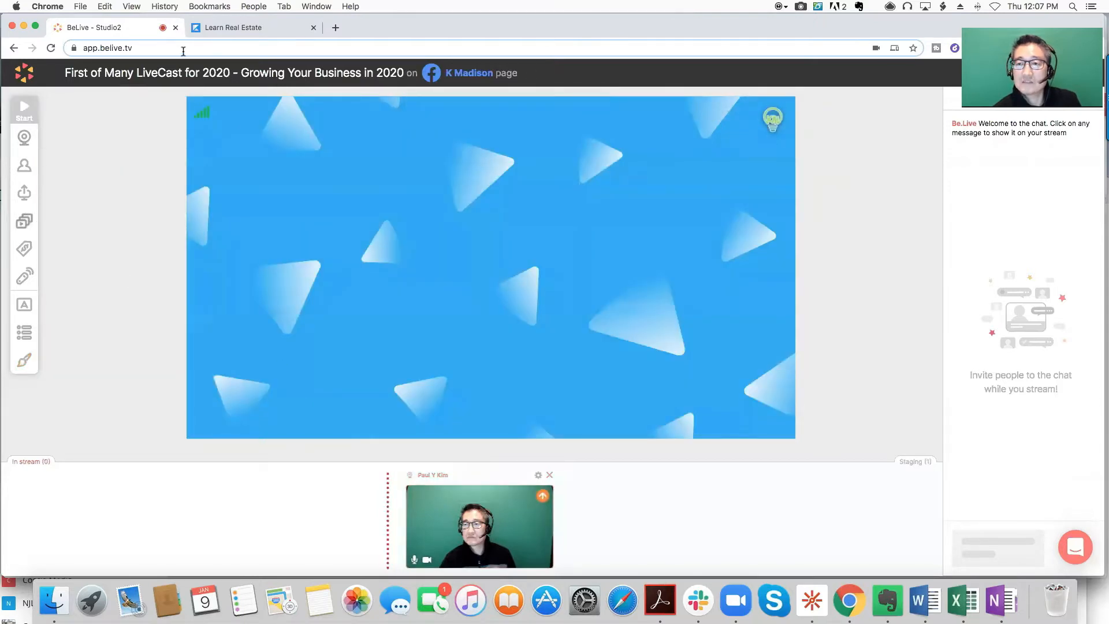
- Set the Facebook stream's target page to Real Estate Life 360 in the stream settings
left_click(397, 86)
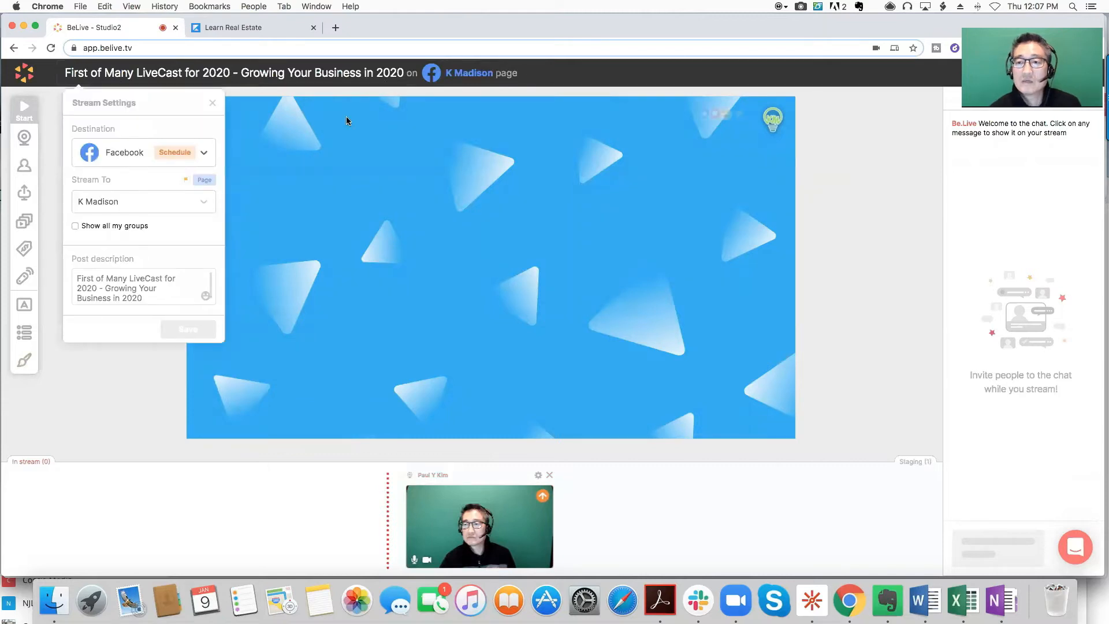
left_click(129, 208)
scroll(124, 272, "down", 3)
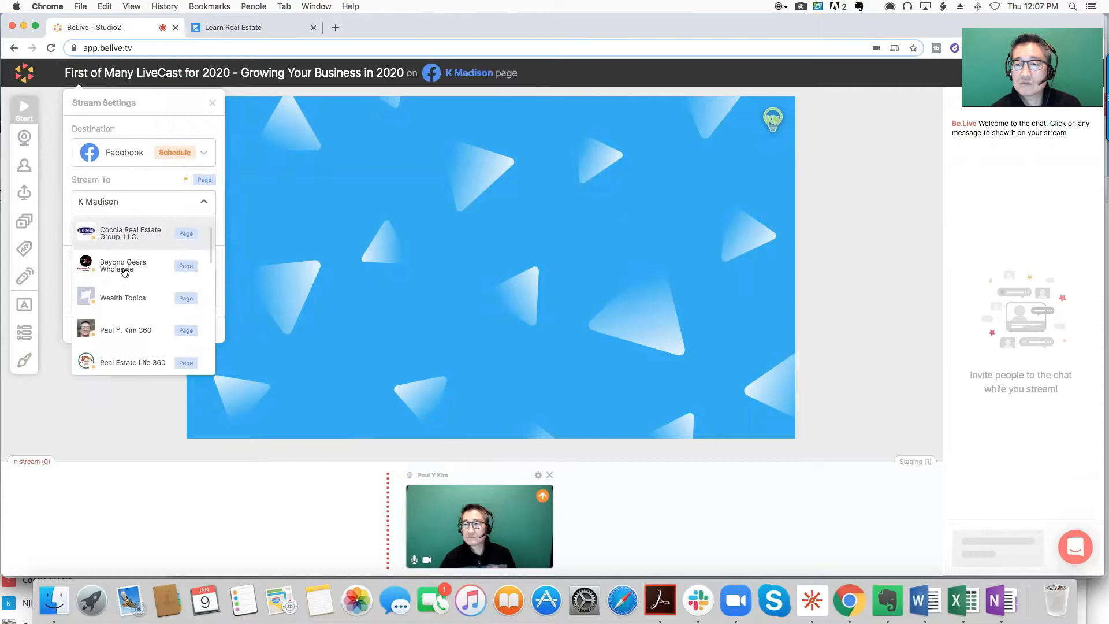
scroll(122, 275, "down", 1)
left_click(124, 296)
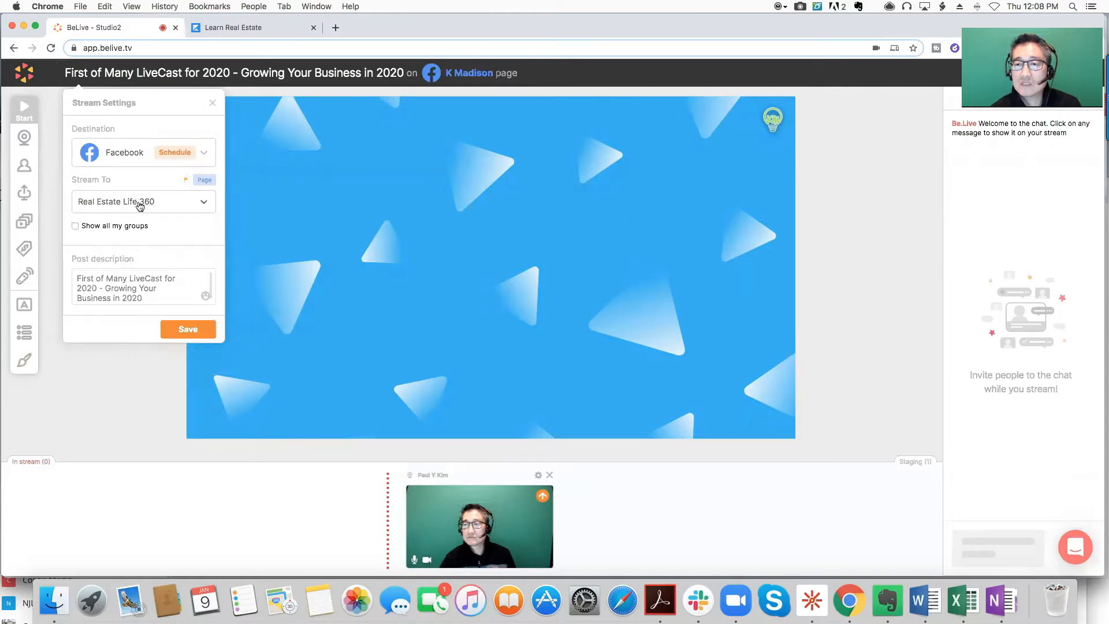
- Separate the Learn Real Estate page into its own window and move it clear of the studio's stream settings
left_click(118, 278)
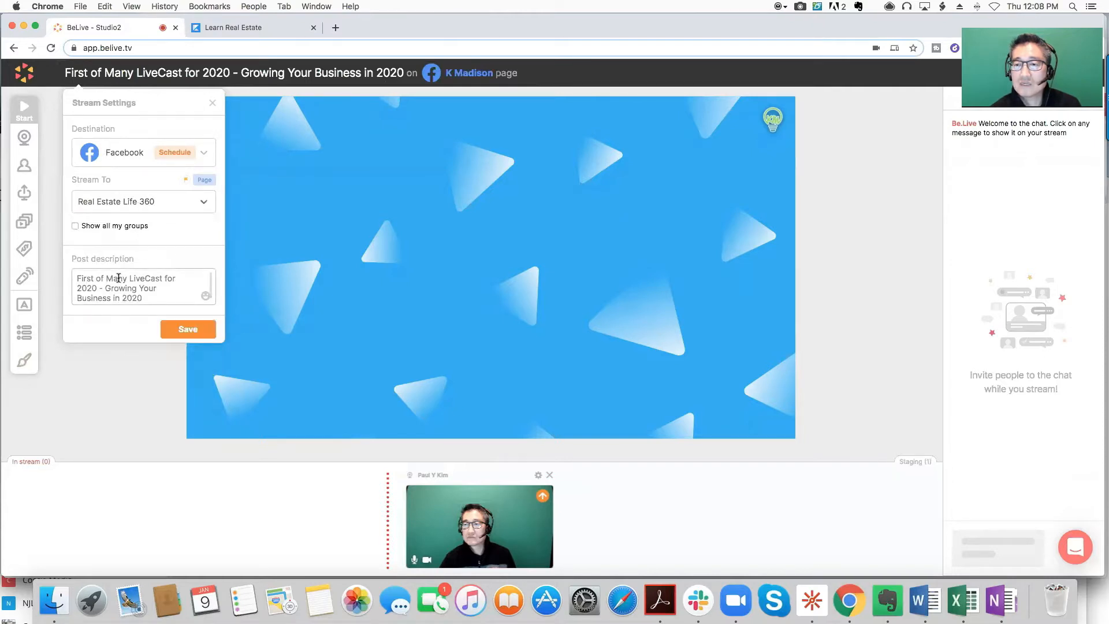
triple_click(119, 278)
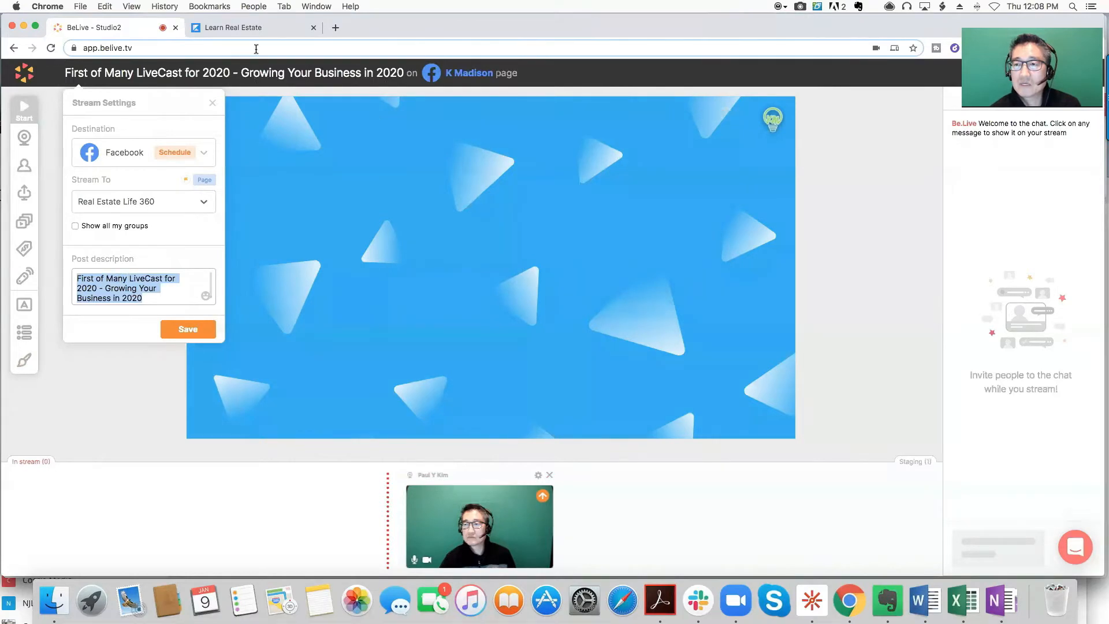
left_click(252, 26)
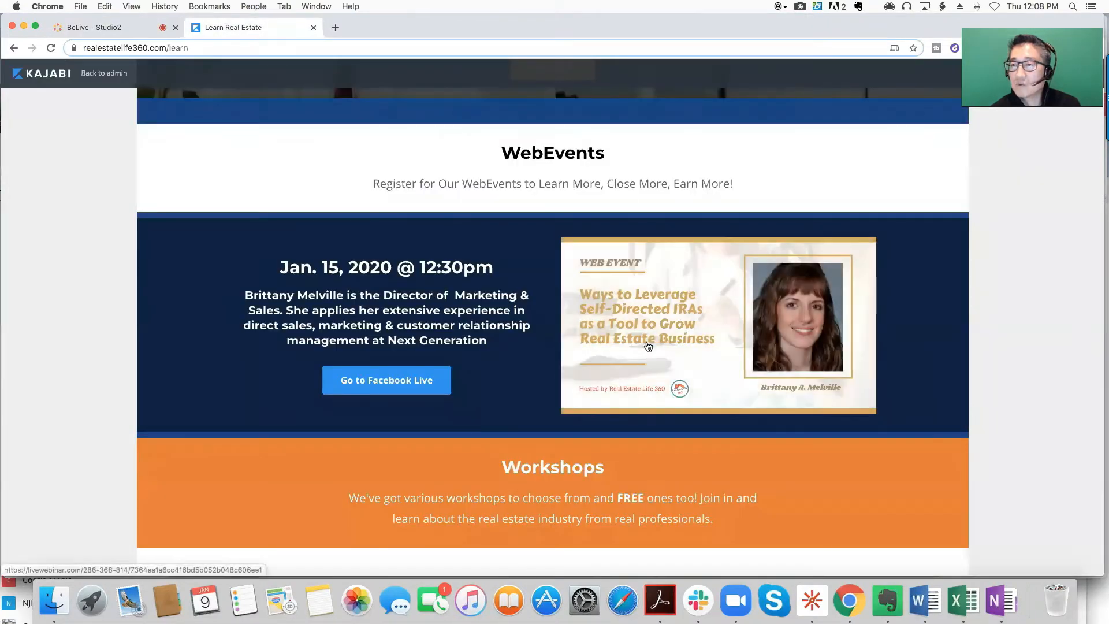
left_click_drag(276, 29, 0, 76)
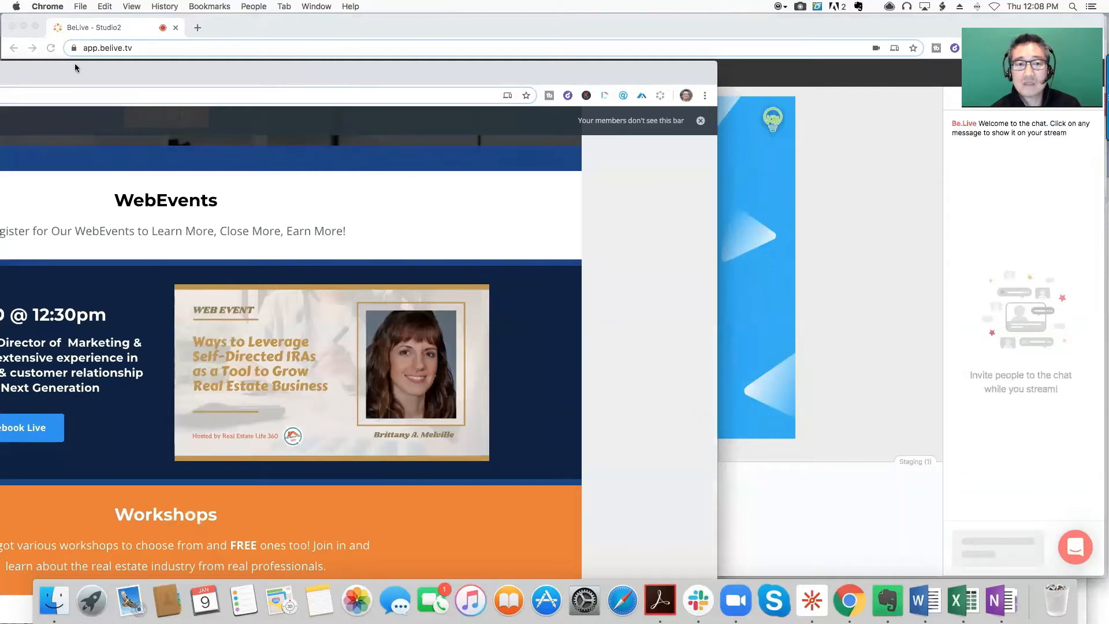
left_click_drag(414, 73, 0, 58)
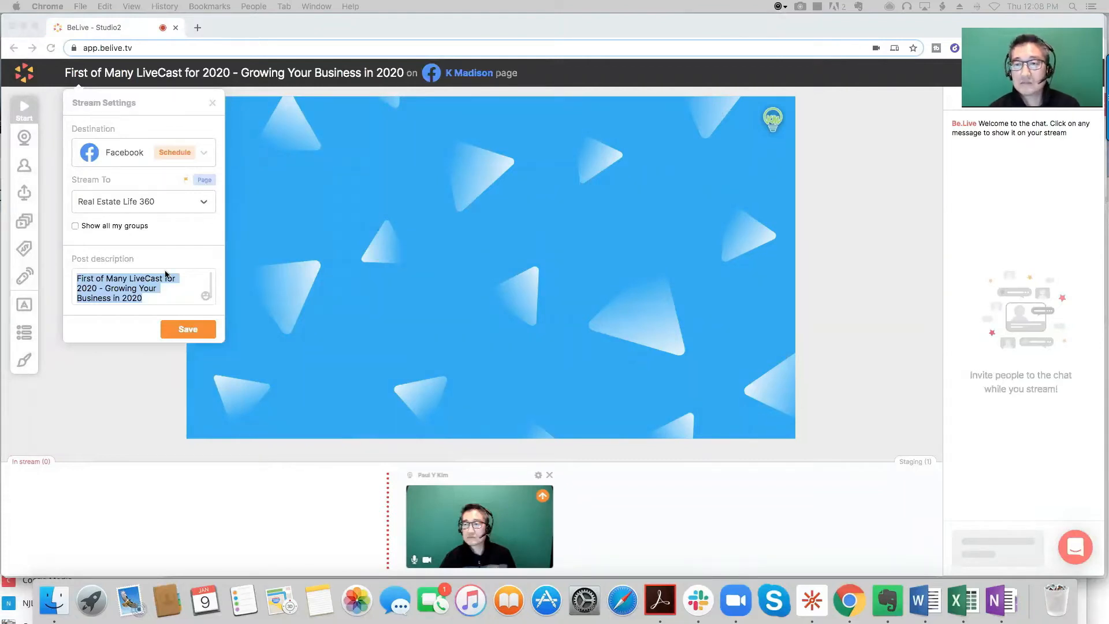
- Replace the post description with "Ways to Leverage Self-Directed IRAs as a Tool to Grow Your Business"
triple_click(141, 298)
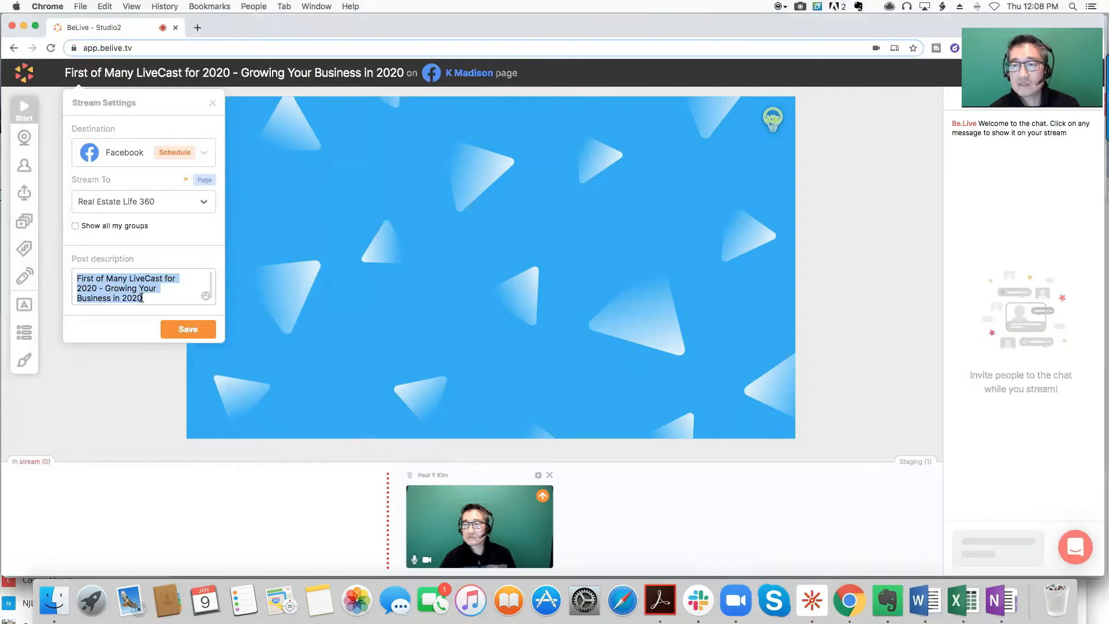
type("Ways")
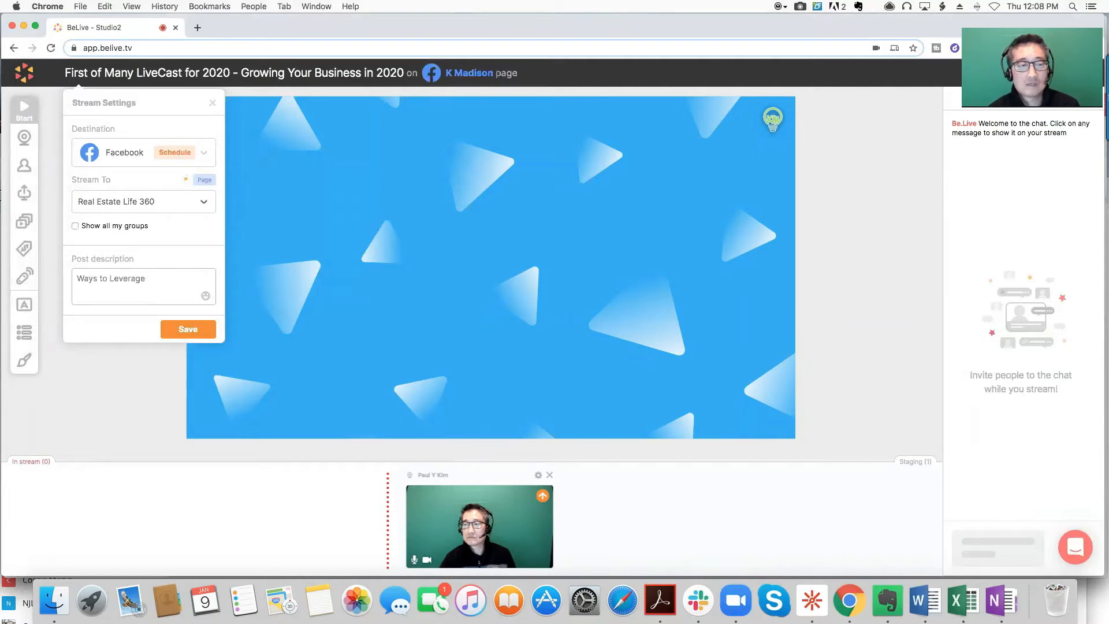
type("to Leverage Self-")
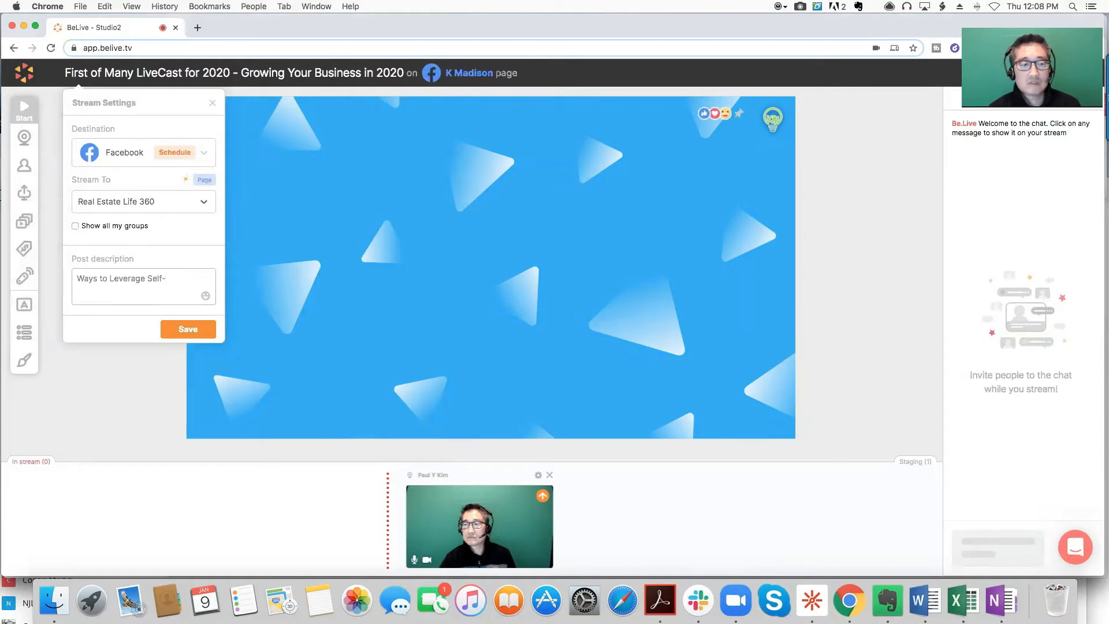
type("Directed IRAs as a Tool ")
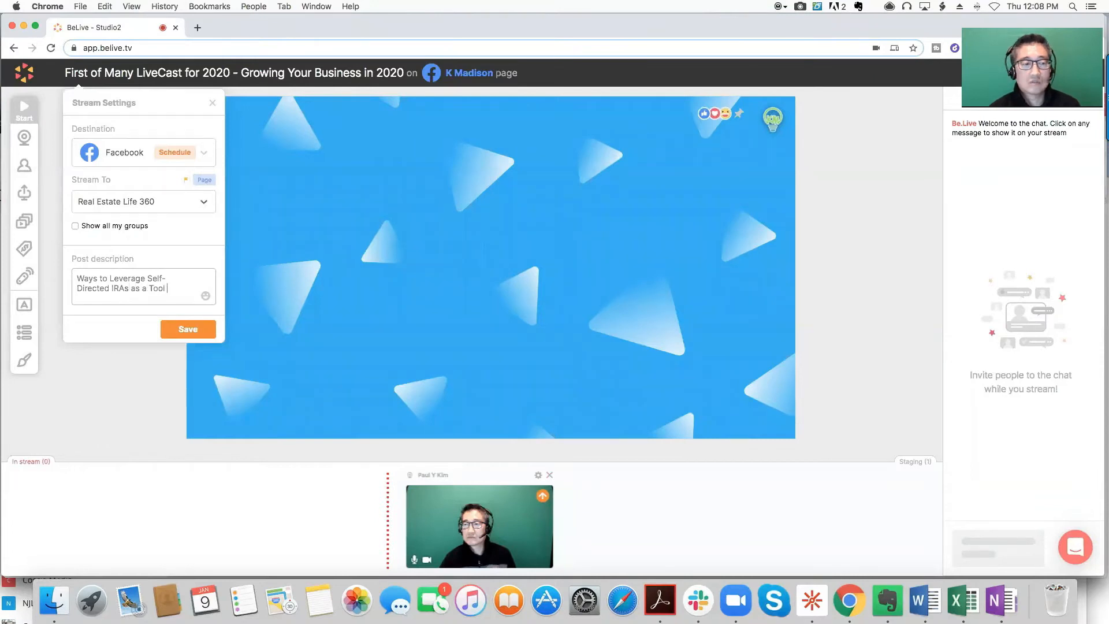
type("to Grow Your Business")
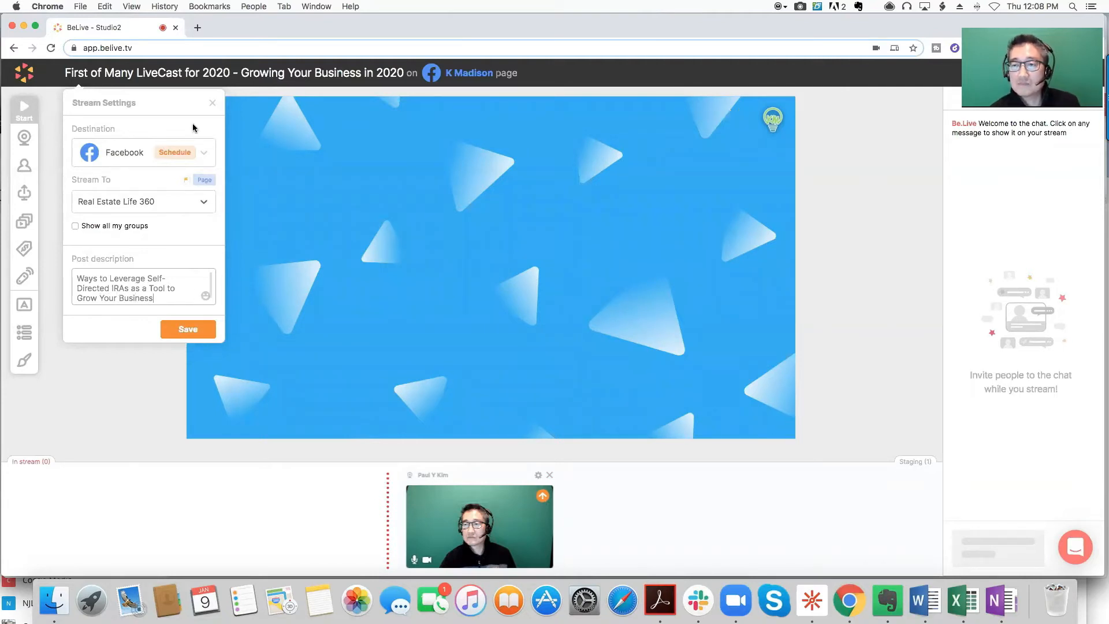
- Turn on scheduling for the Facebook stream and set it to 01/15/20, 12:30 PM
left_click(180, 156)
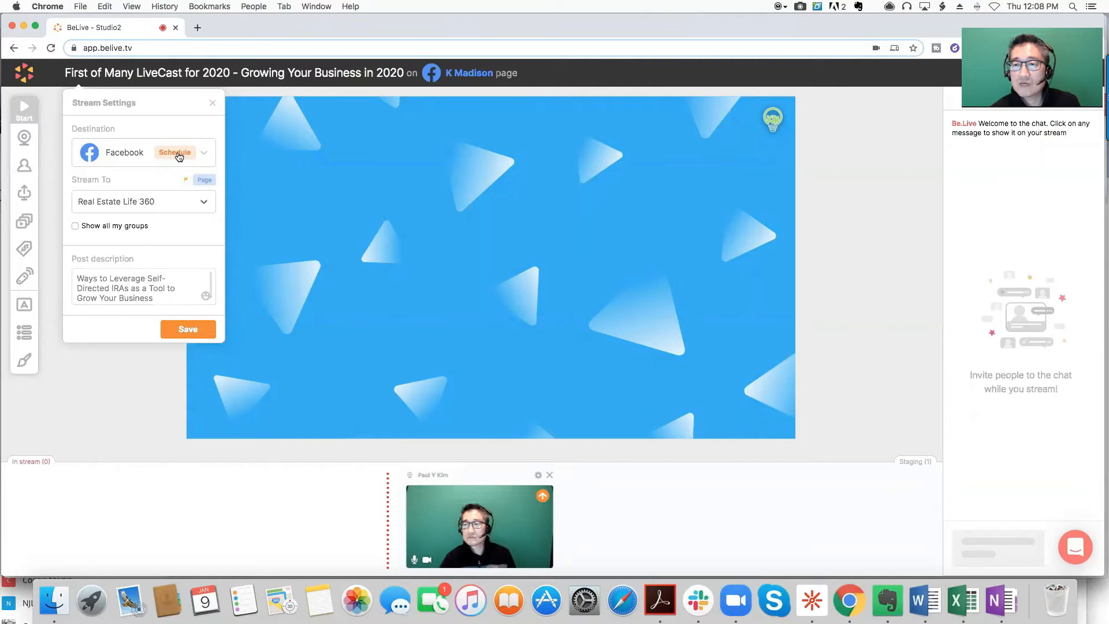
left_click(179, 156)
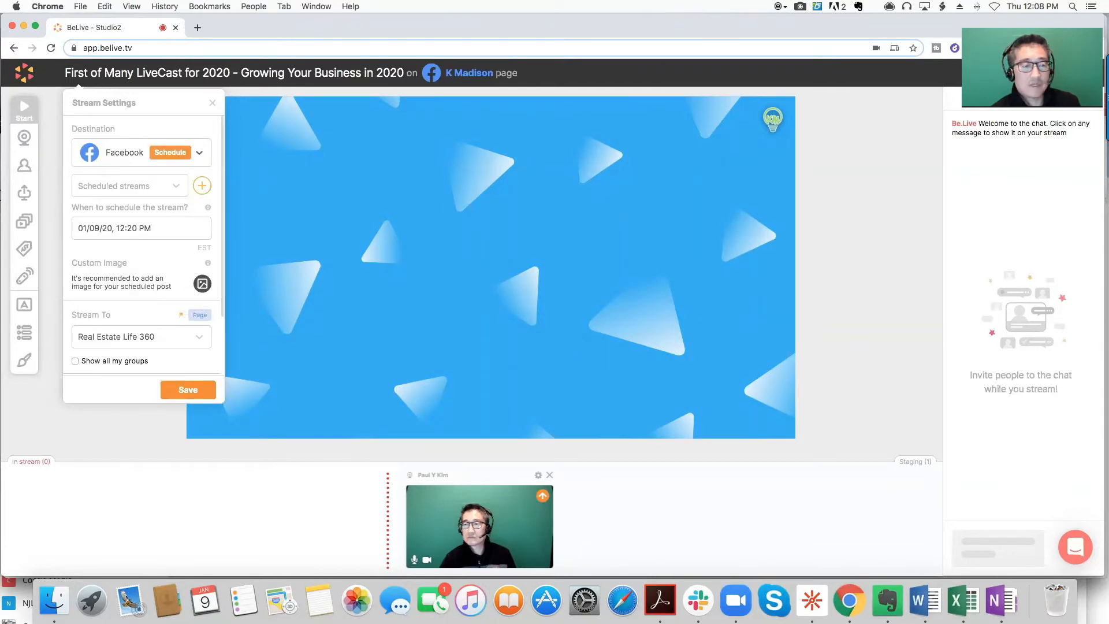
left_click(116, 228)
left_click(124, 333)
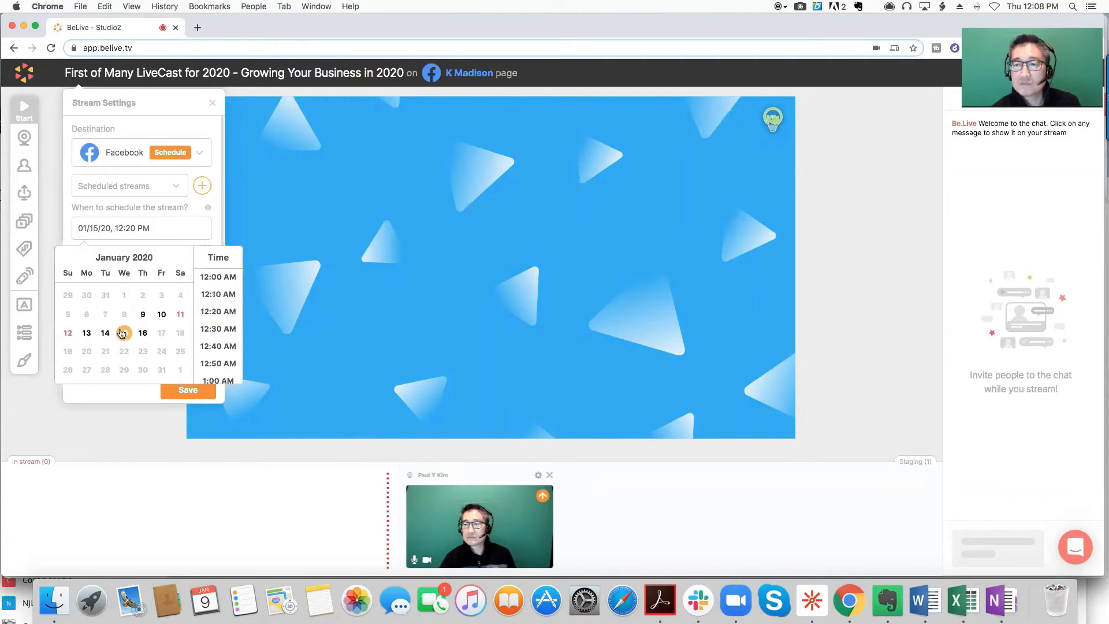
scroll(218, 331, "down", 2)
scroll(218, 331, "down", 10)
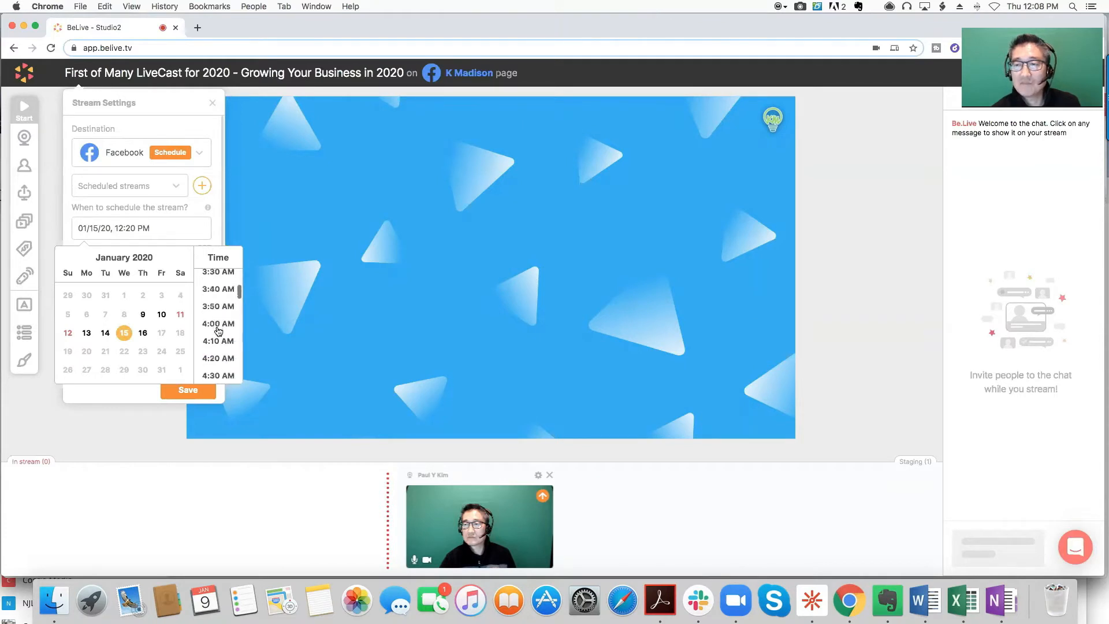
scroll(218, 331, "down", 12)
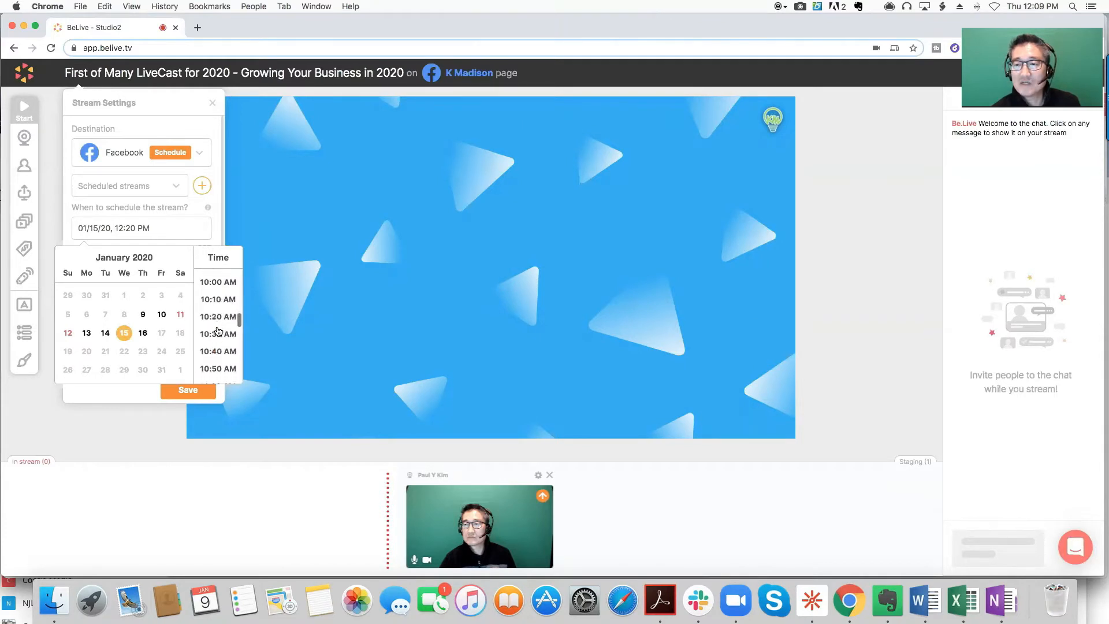
scroll(218, 331, "down", 15)
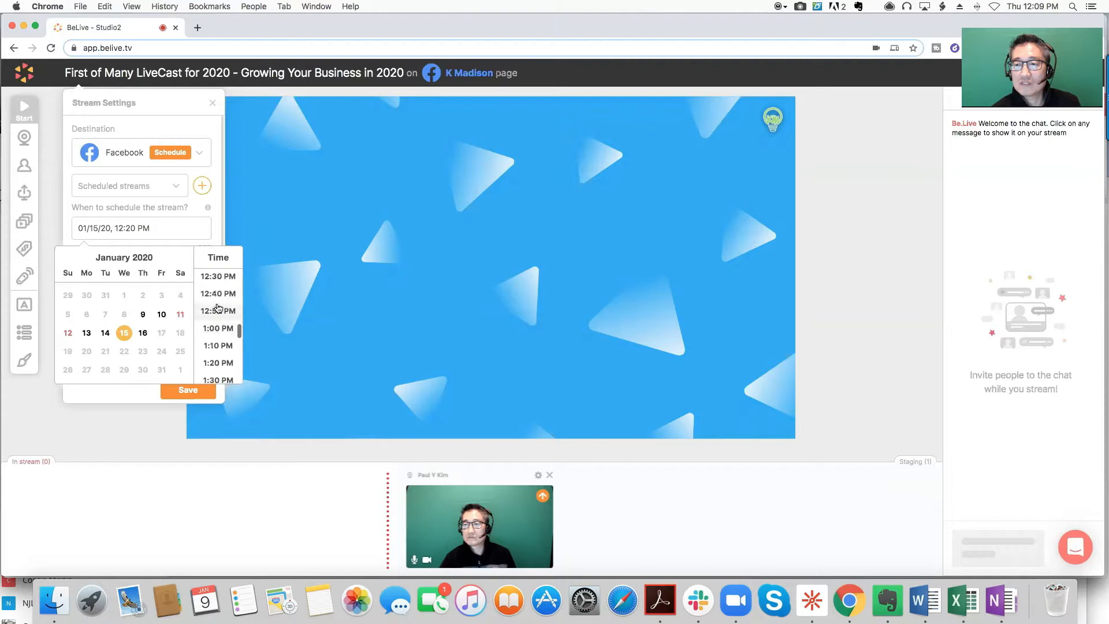
left_click(215, 278)
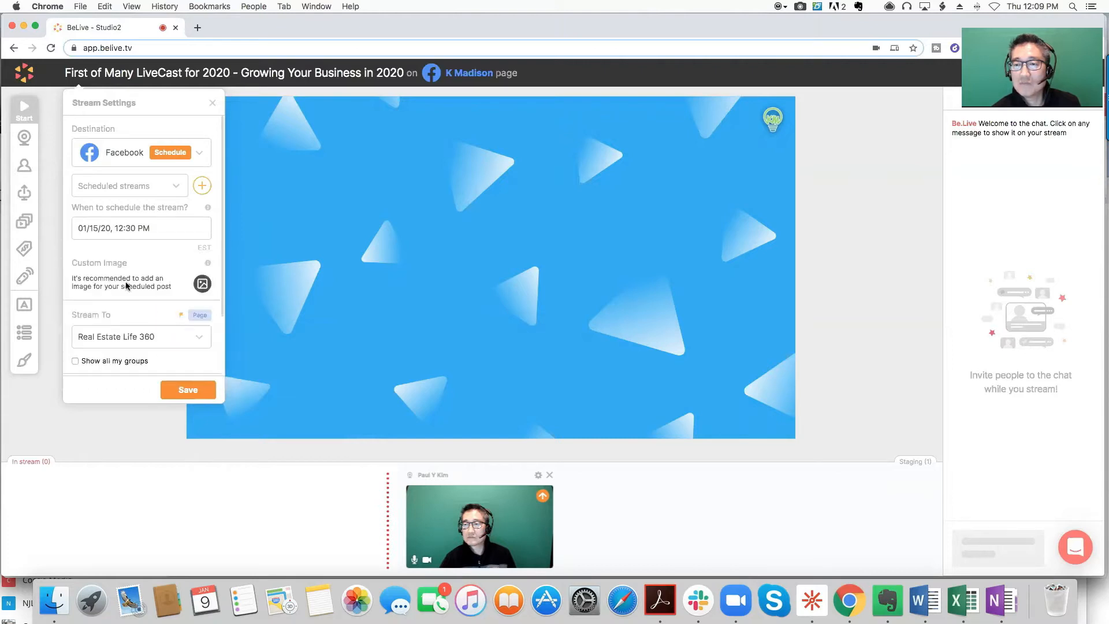
- Add the web event banner PNG from the Downloads folder as the scheduled post's custom image
left_click(202, 285)
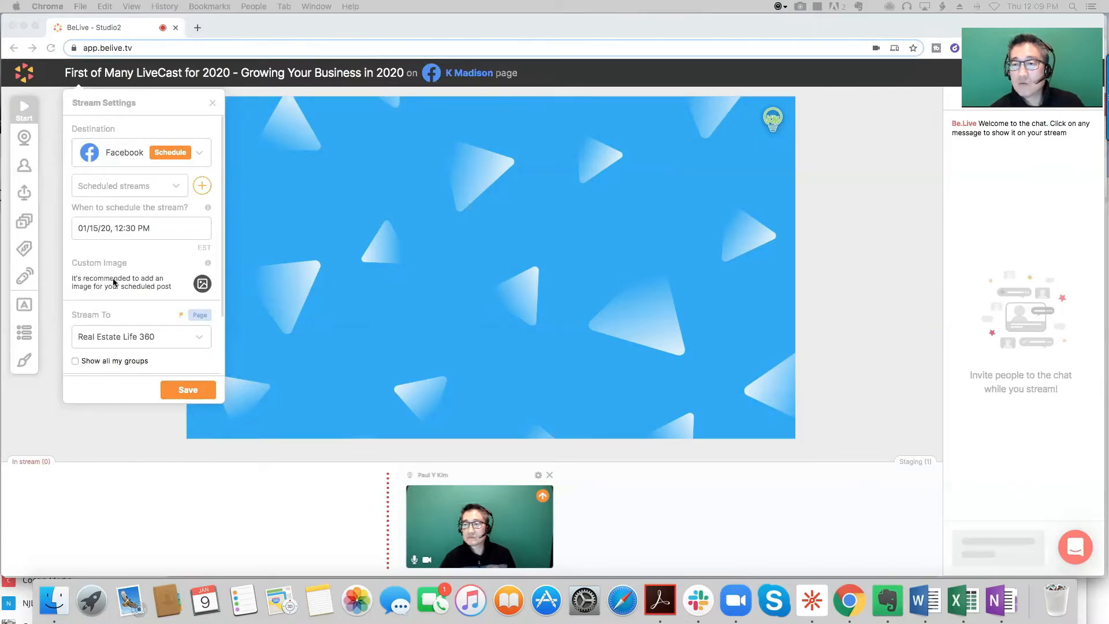
left_click(203, 286)
left_click(203, 285)
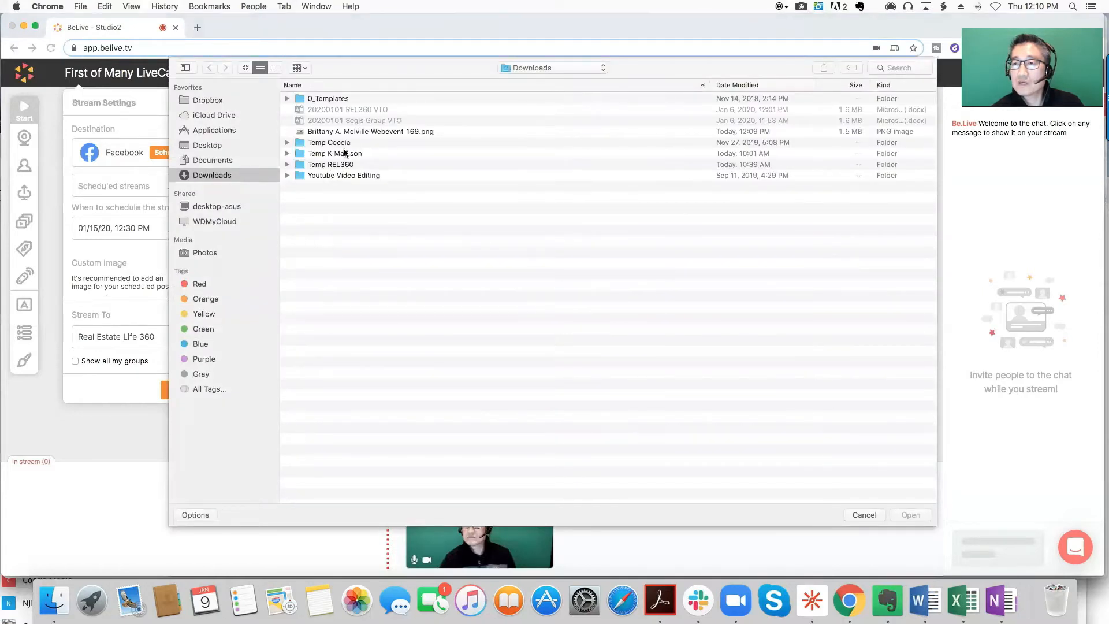
left_click(340, 134)
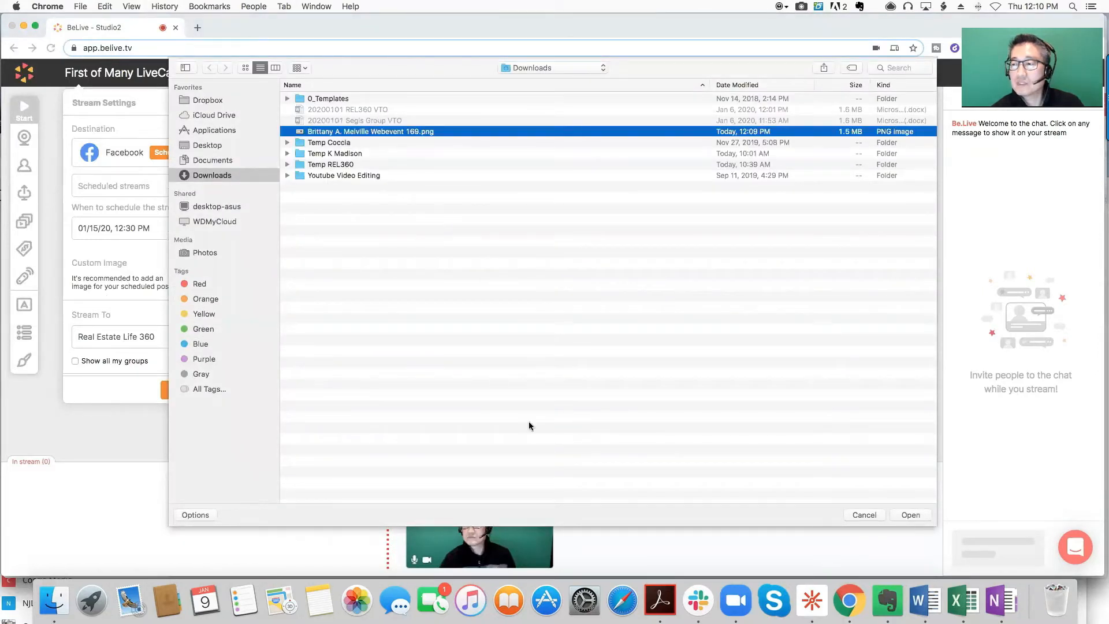
left_click(911, 515)
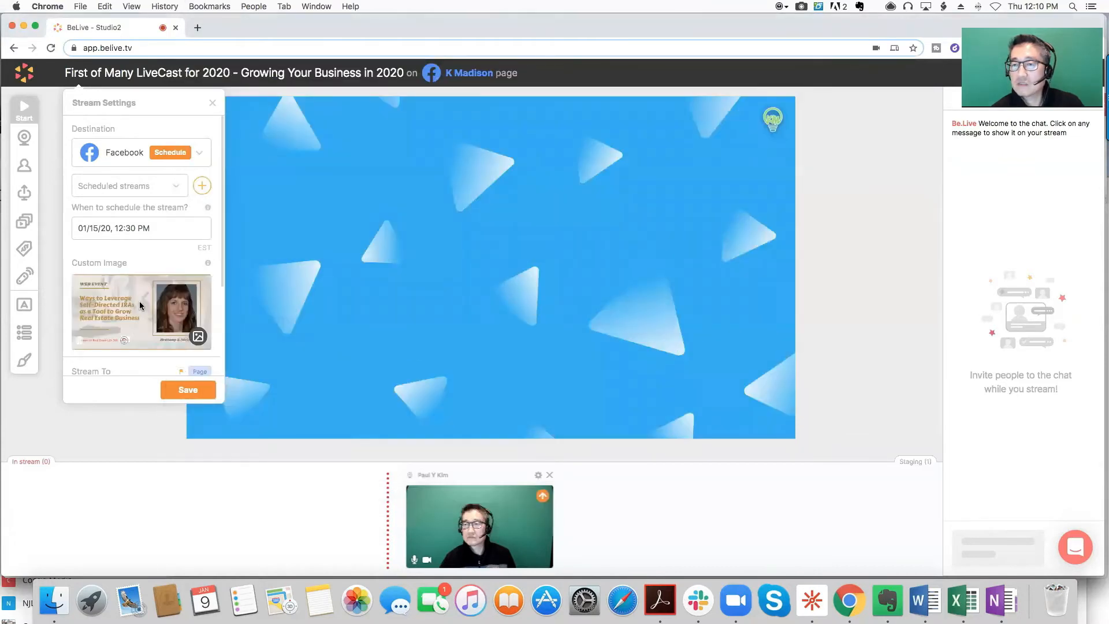
- Review the stream's image, destination page and post description, and save the scheduled stream for Real Estate Life 360
scroll(143, 317, "down", 3)
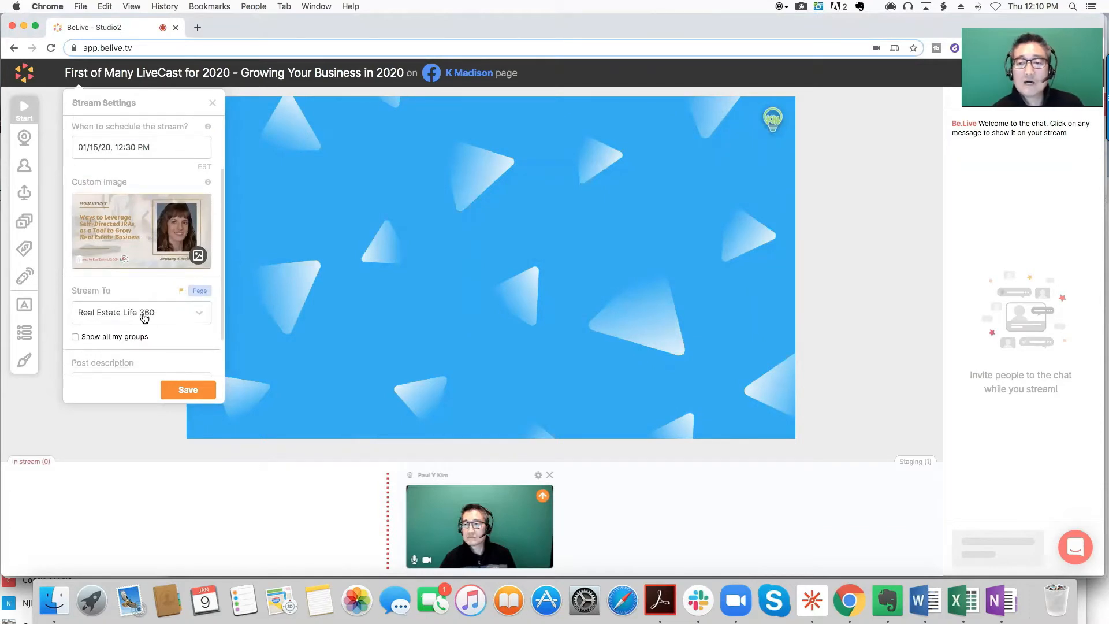
scroll(172, 324, "down", 2)
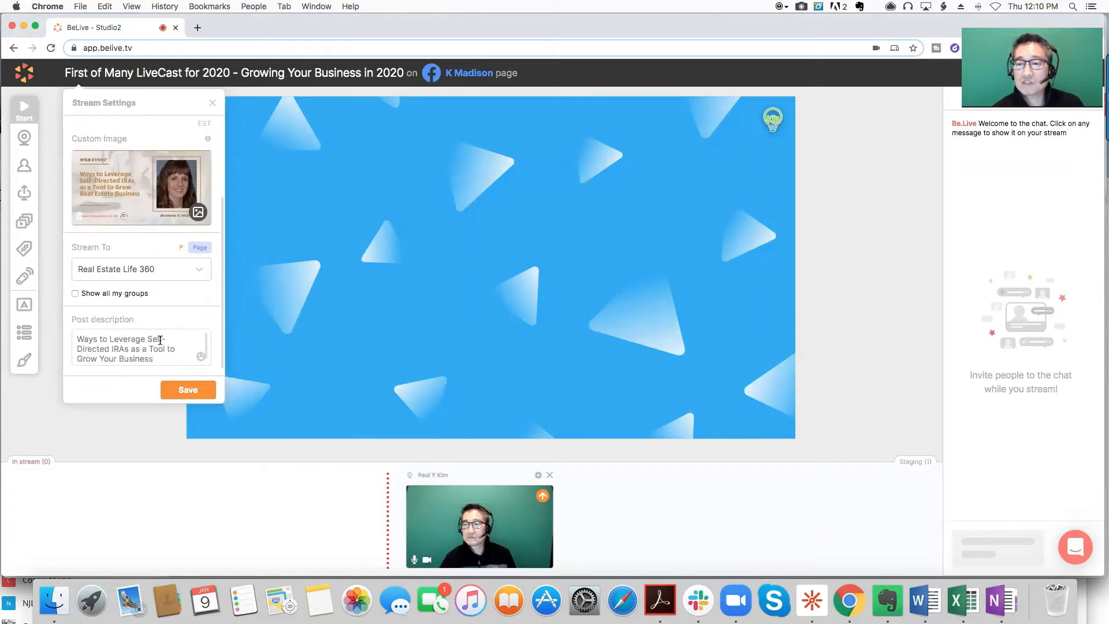
scroll(154, 344, "down", 1)
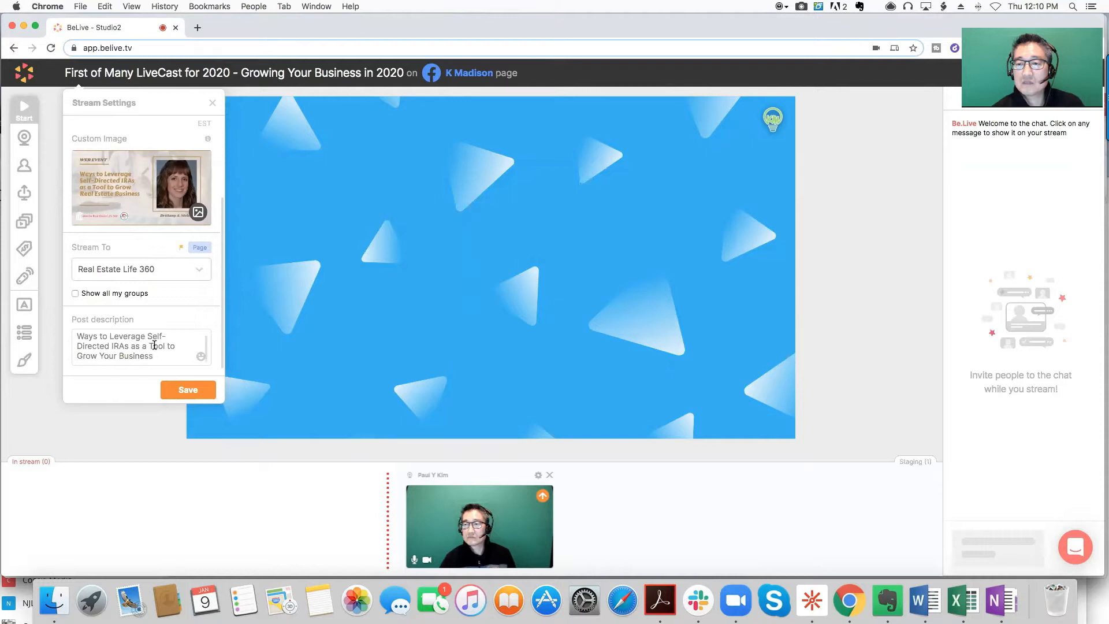
left_click(194, 395)
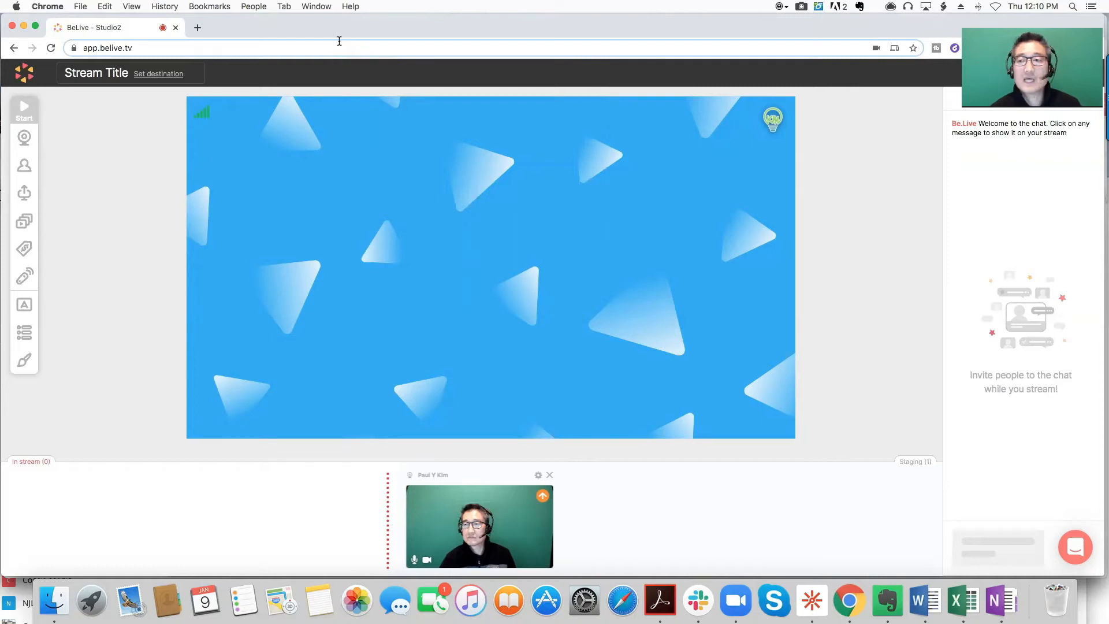
- Open the Real Estate Life 360 Facebook page, facebook.com/therealestatelife360, in a new browser tab
left_click(197, 27)
type("facebook.com/")
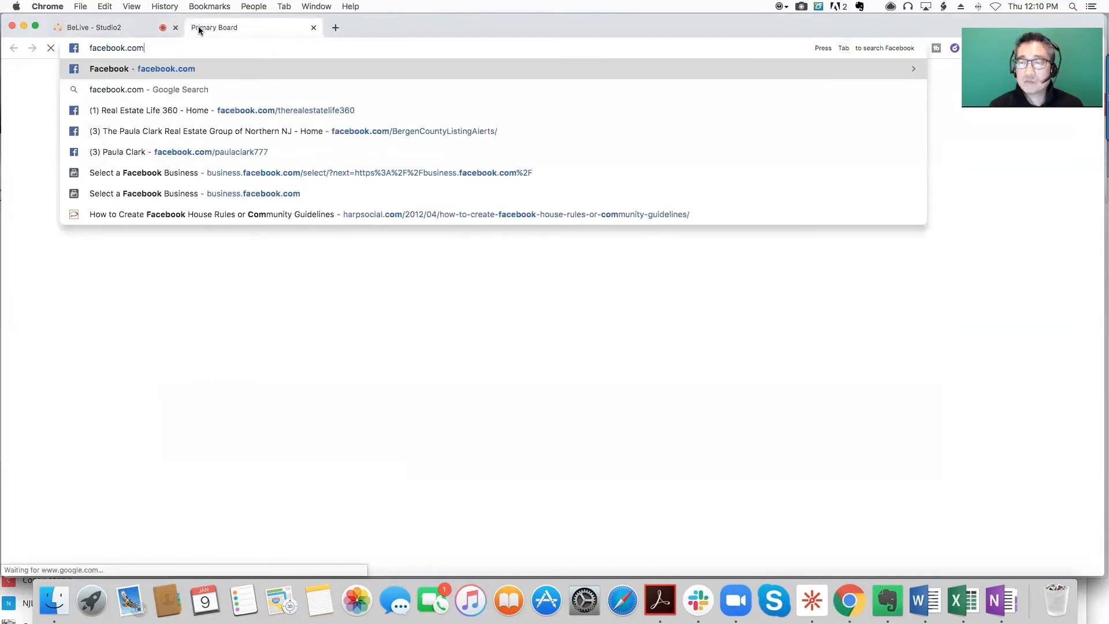
type("the")
key("Return")
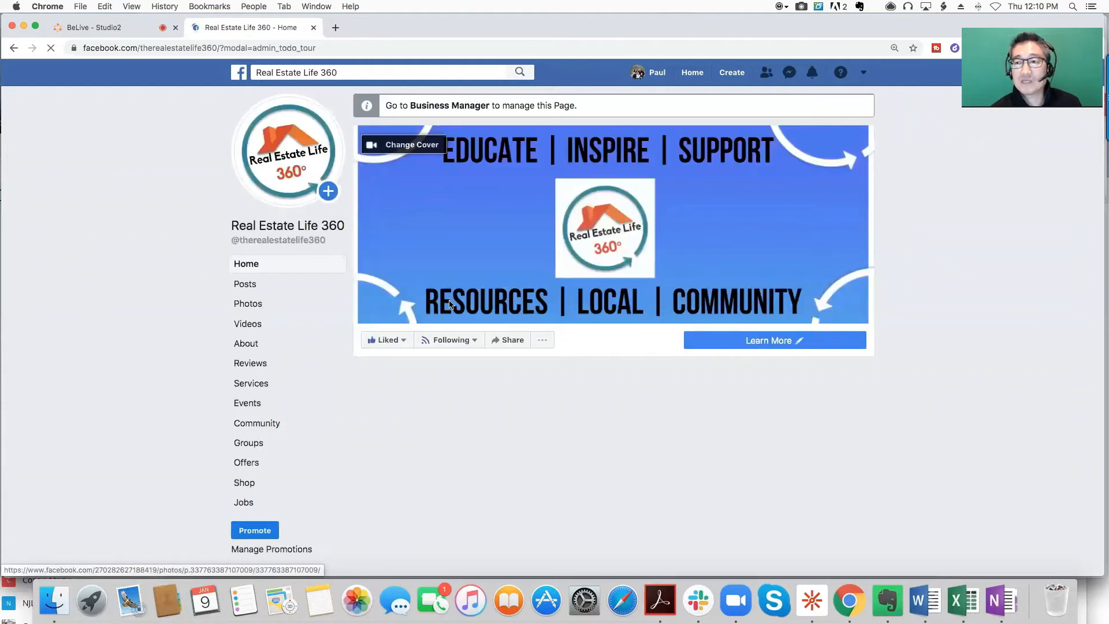
- Find the scheduled self-directed IRAs live post on the Facebook page and pin it to the top of the page
scroll(459, 317, "down", 2)
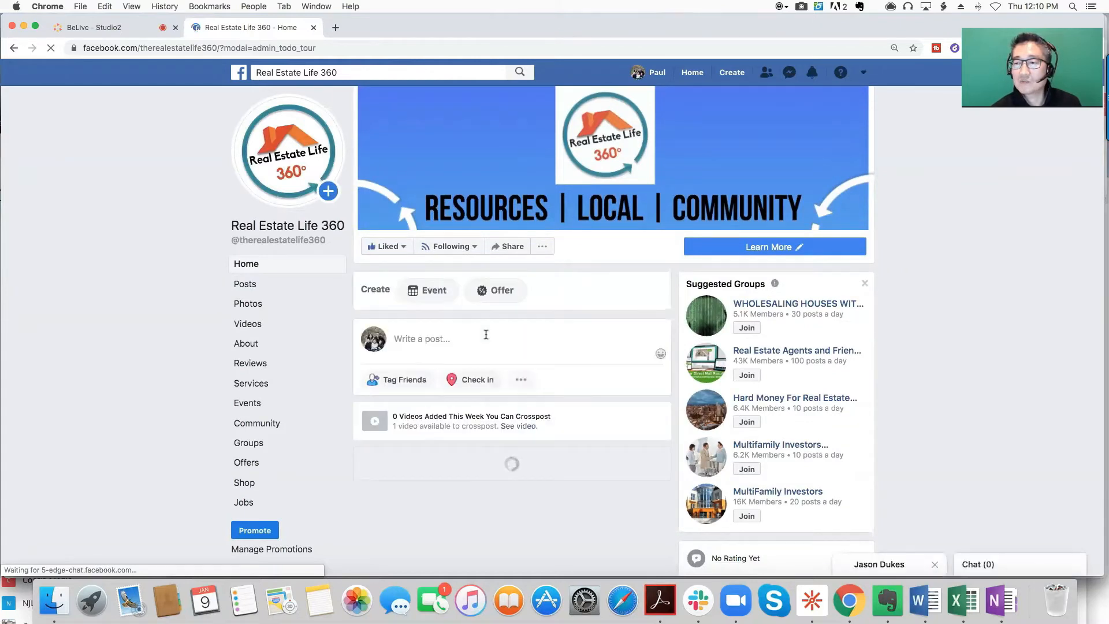
scroll(486, 334, "down", 3)
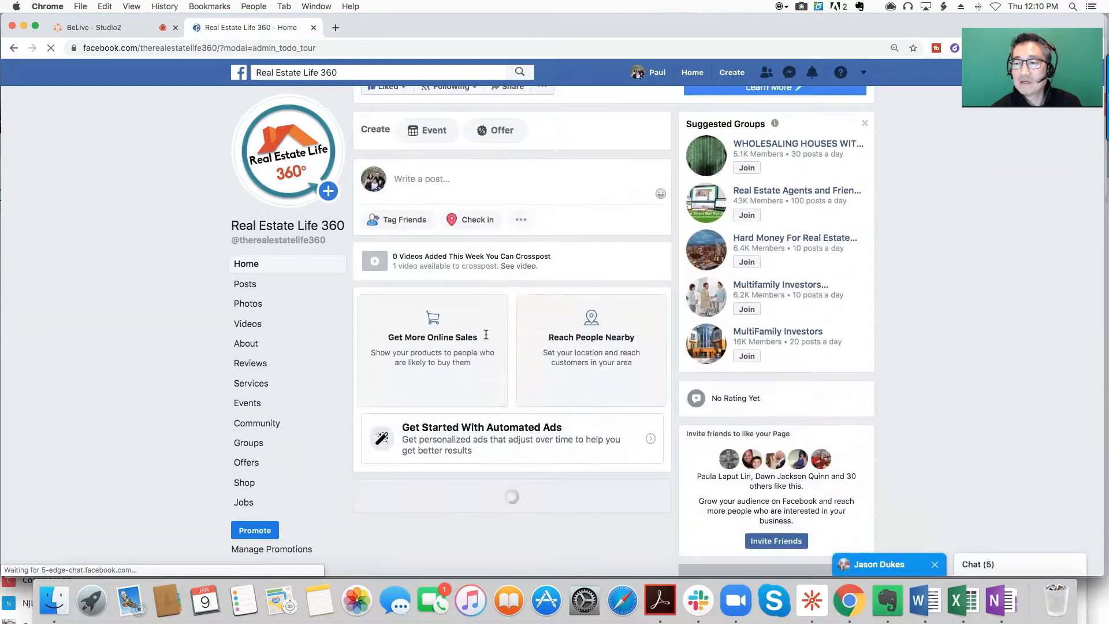
scroll(486, 334, "down", 2)
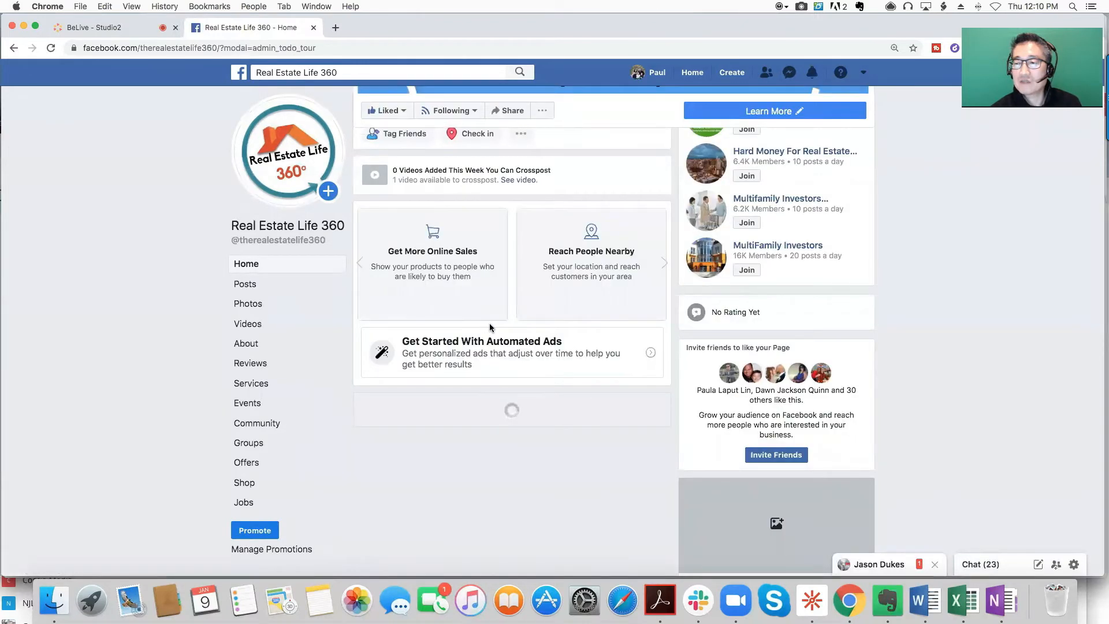
scroll(446, 343, "down", 2)
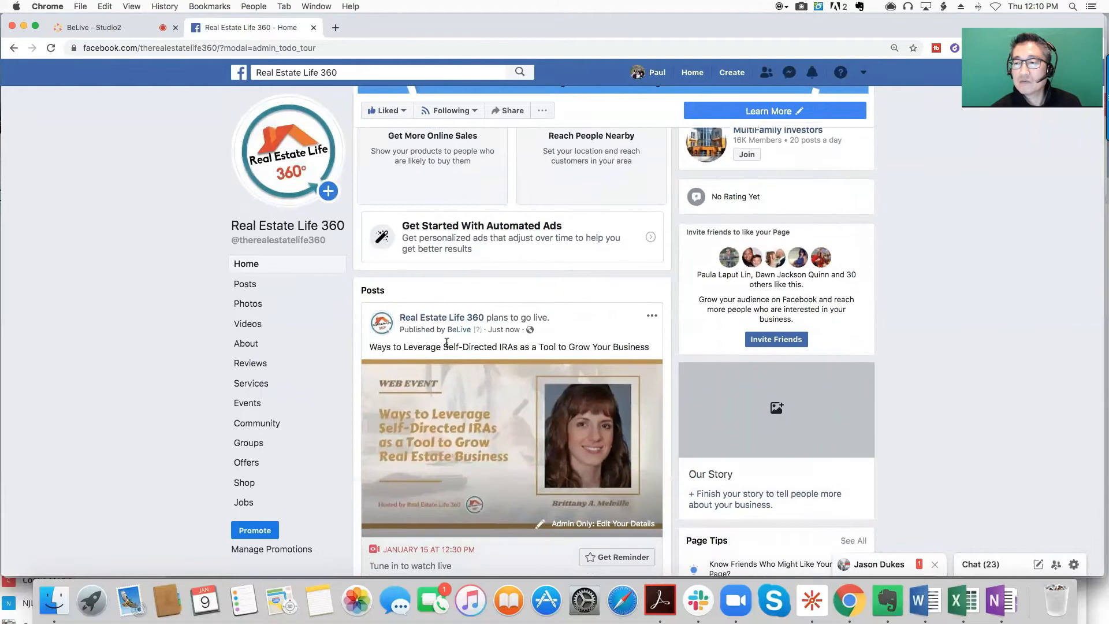
scroll(447, 343, "down", 1)
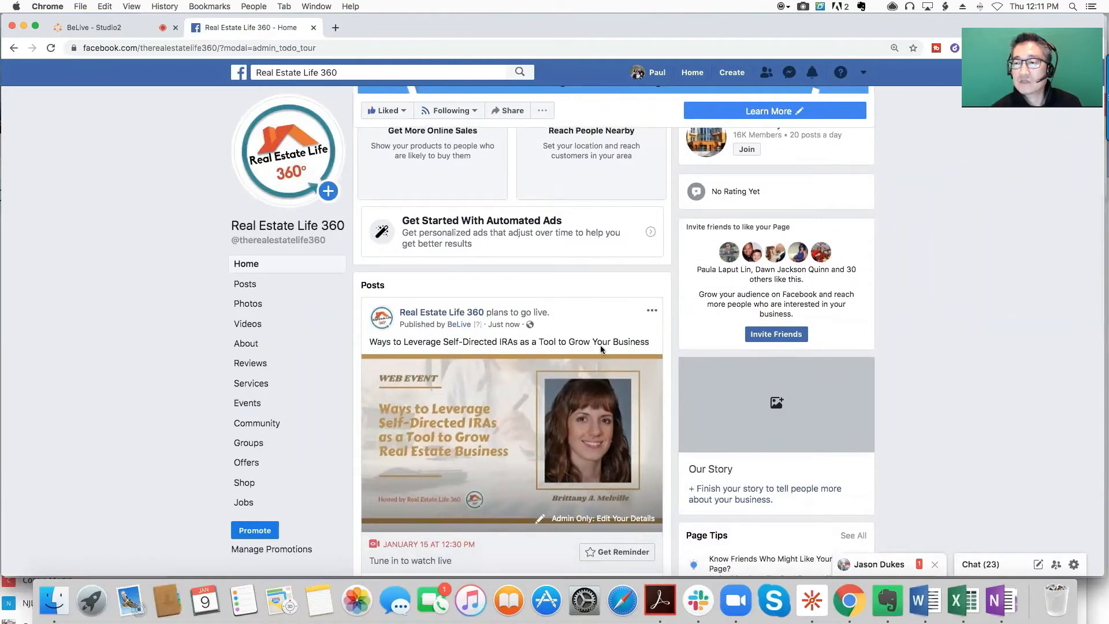
scroll(507, 389, "down", 2)
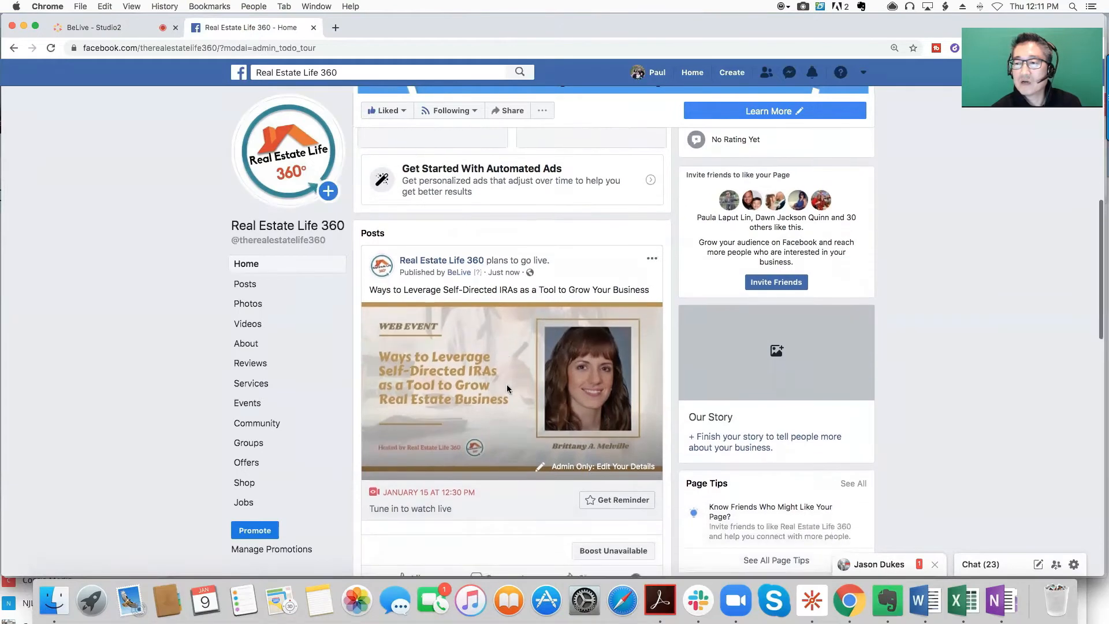
left_click(657, 263)
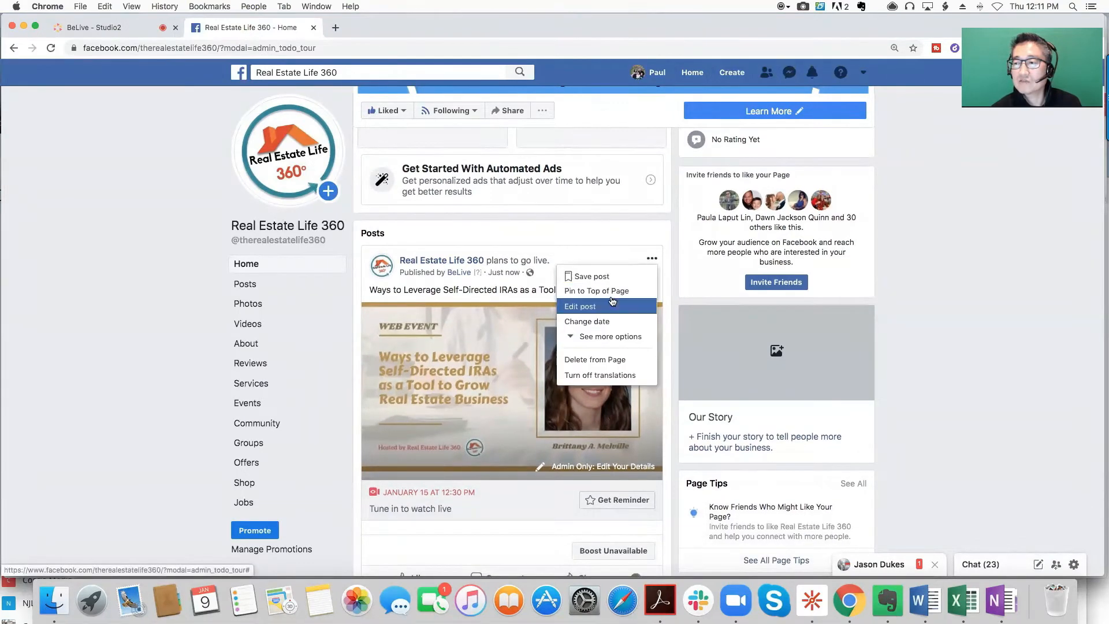
left_click(584, 293)
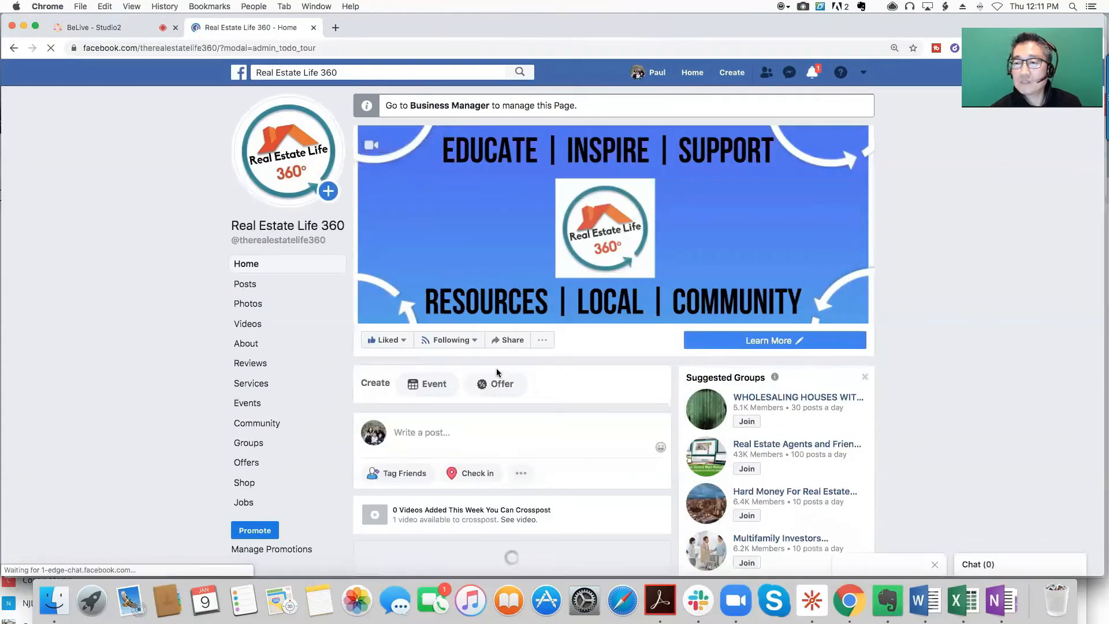
scroll(497, 369, "down", 4)
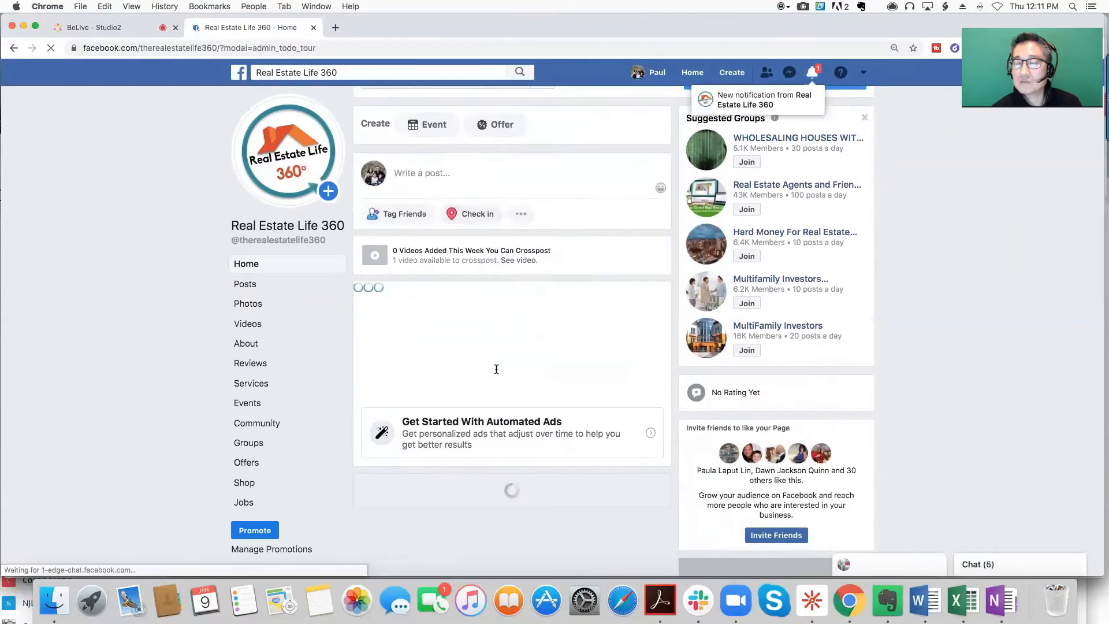
scroll(497, 370, "down", 1)
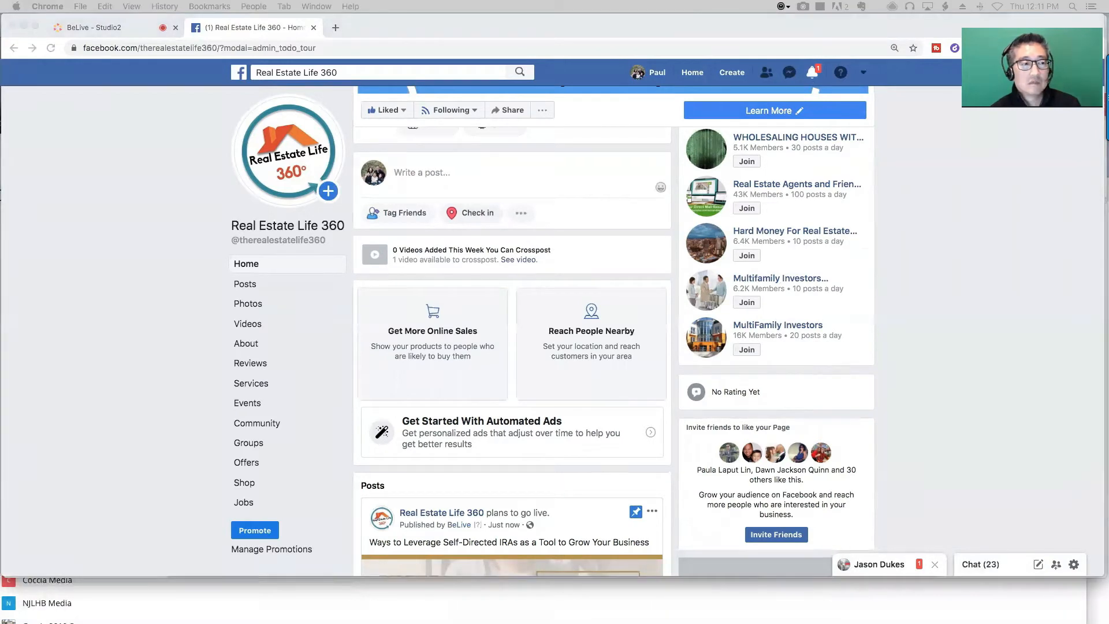
- Bring the Learn Real Estate window into view, examine its WebEvents section, and shift the window to uncover the studio's browser tabs
left_click_drag(0, 102, 60, 64)
scroll(282, 265, "down", 4)
scroll(427, 442, "up", 5)
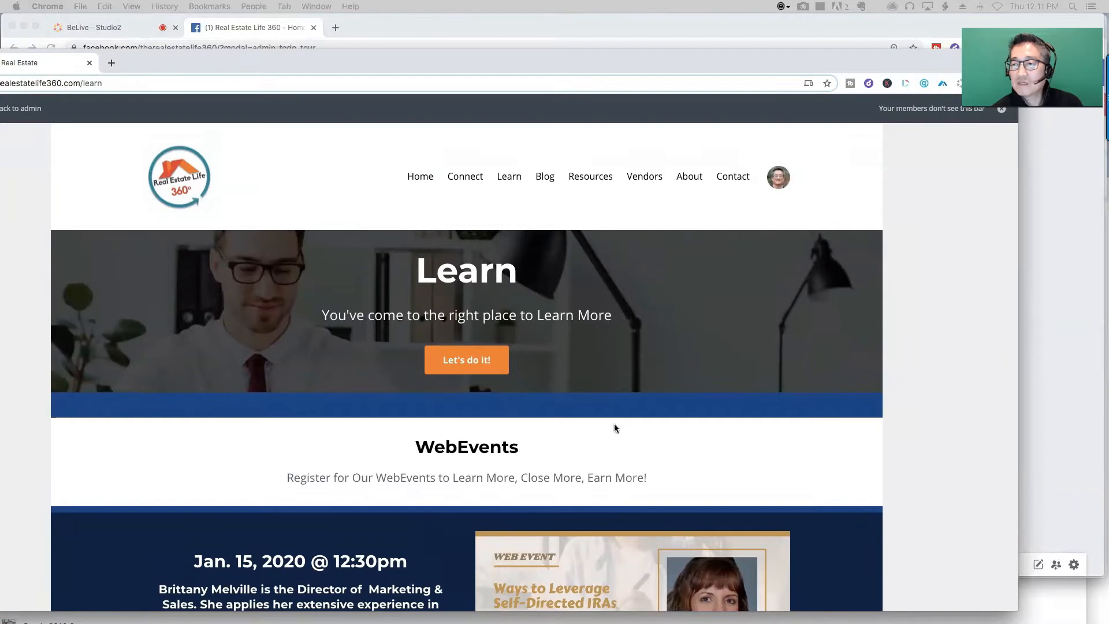
scroll(485, 295, "down", 1)
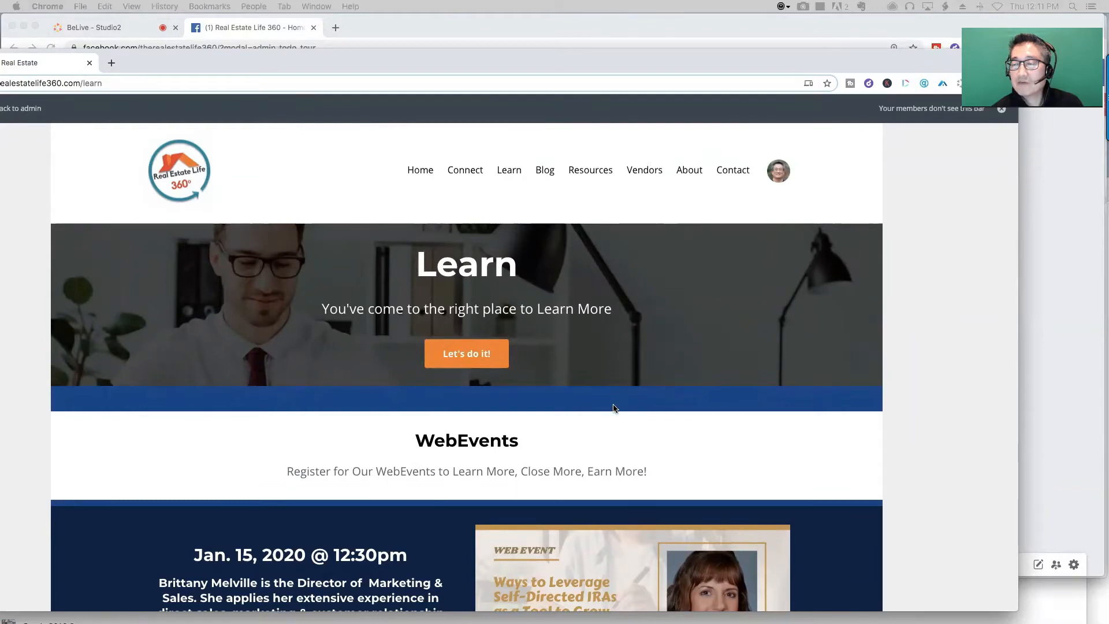
scroll(662, 509, "up", 1)
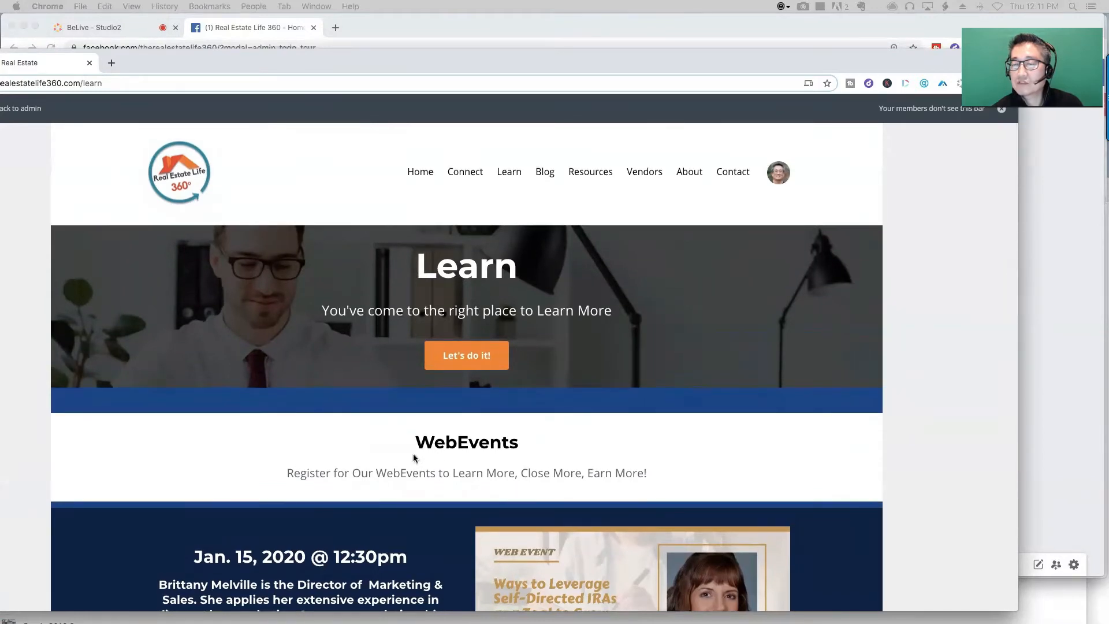
left_click_drag(438, 67, 530, 28)
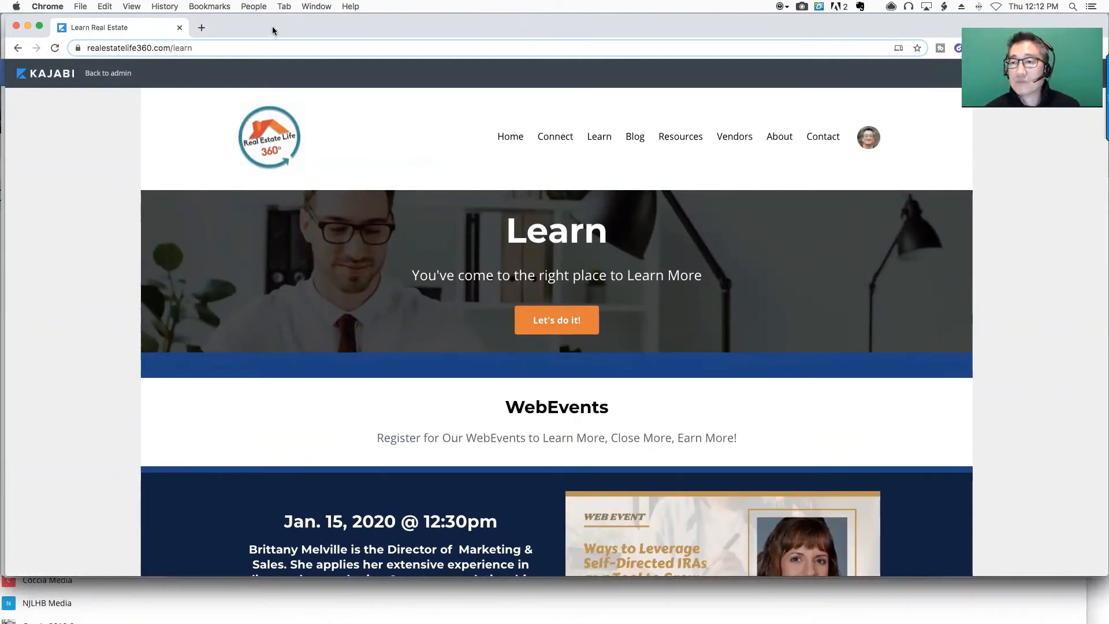
left_click_drag(288, 26, 301, 81)
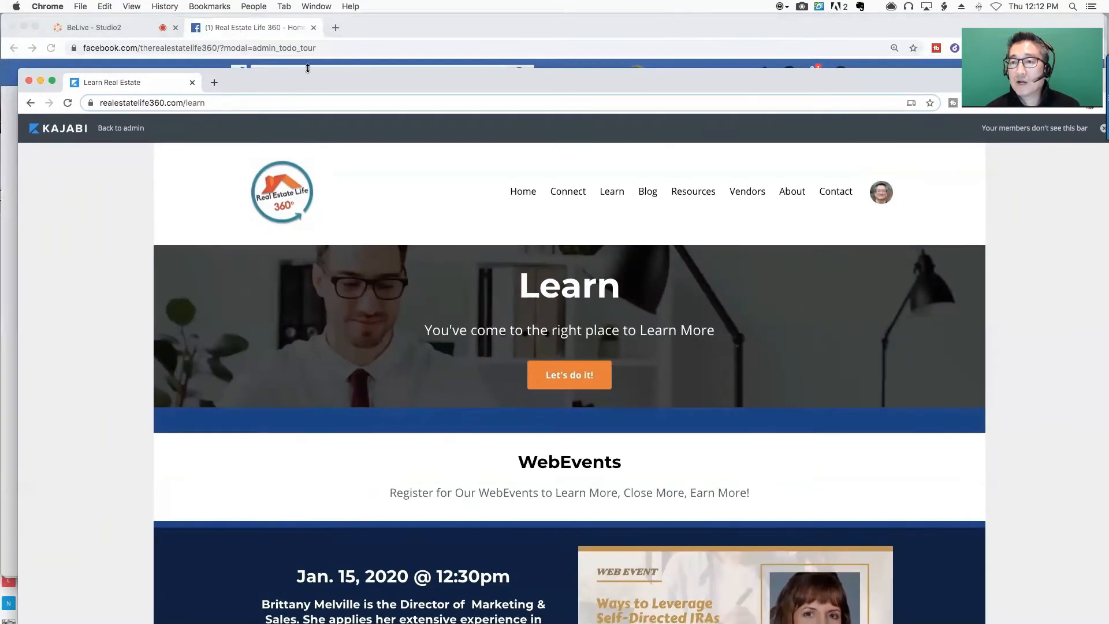
- Return to the BeLive studio and open the step-by-step help articles from its support messenger
left_click(109, 28)
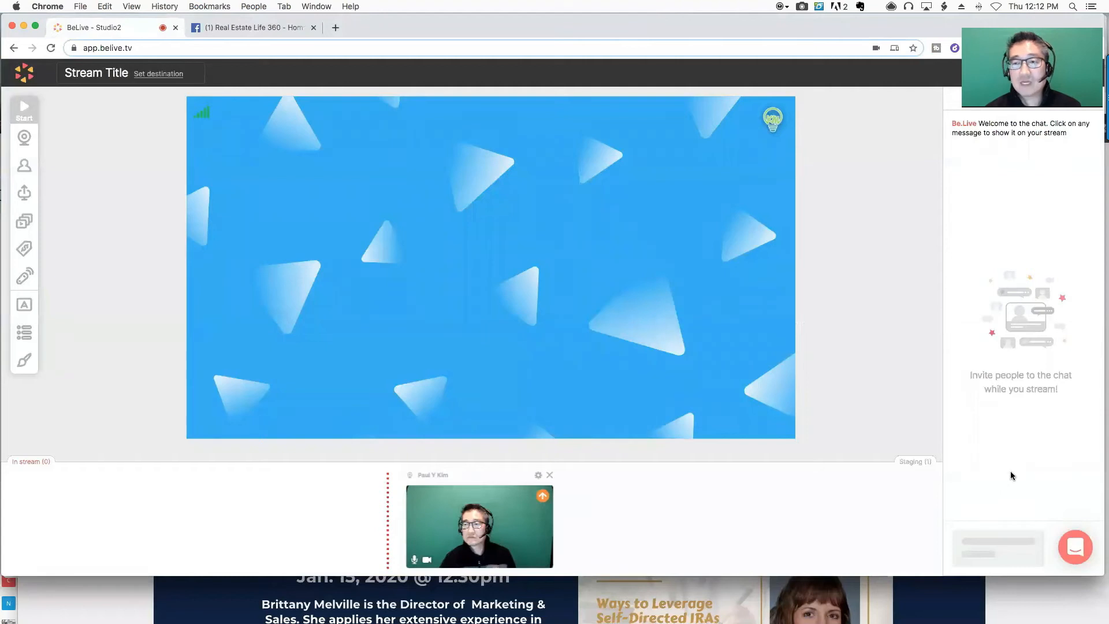
left_click(1076, 548)
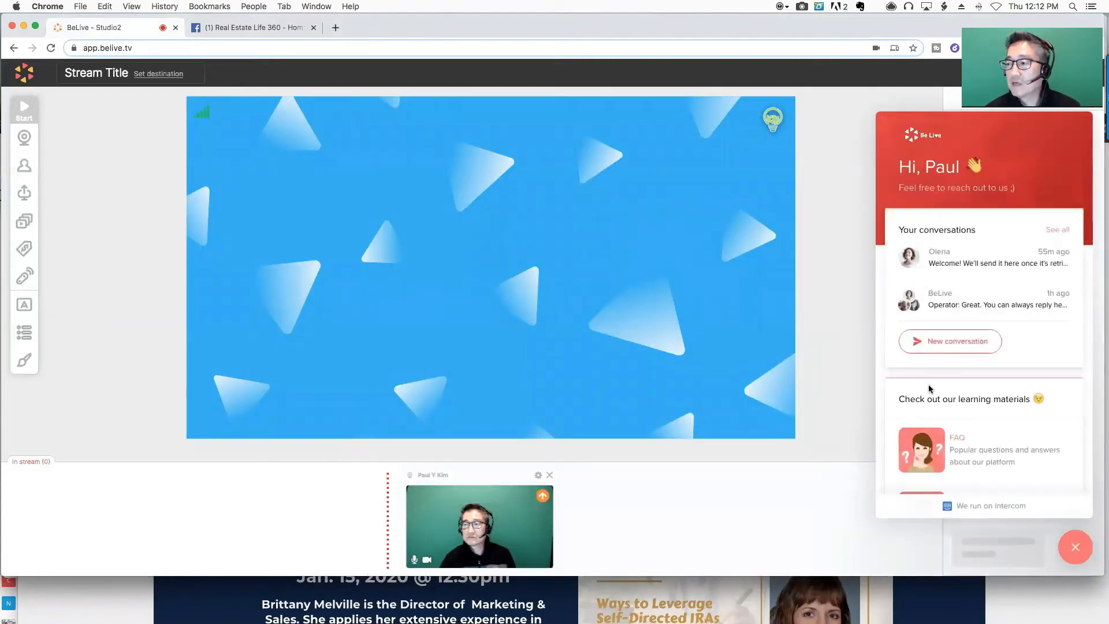
scroll(925, 398, "down", 3)
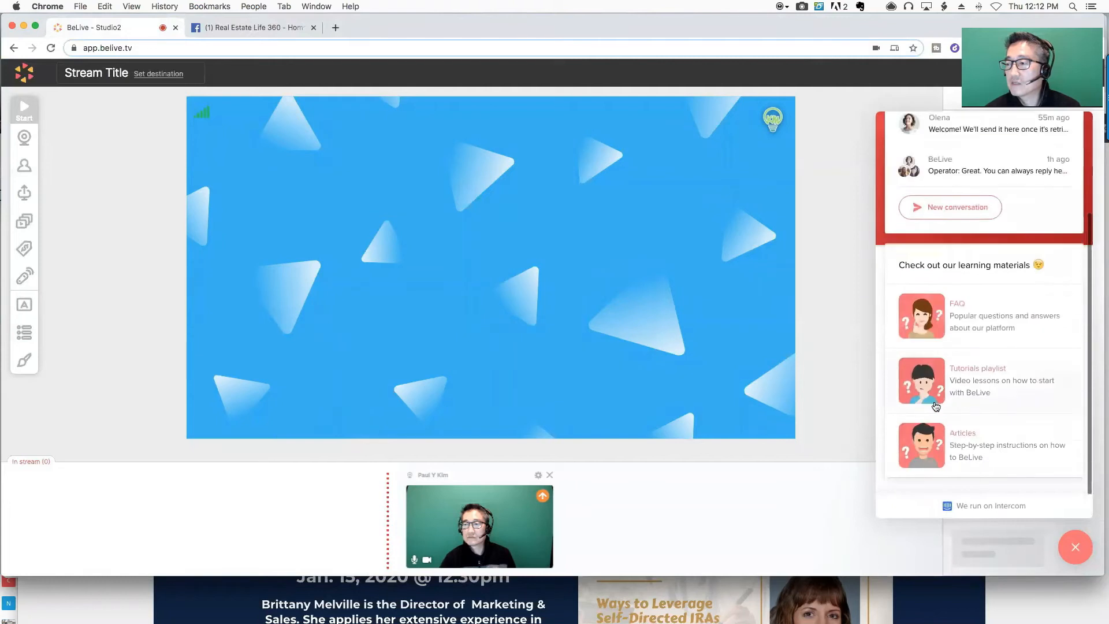
left_click(960, 443)
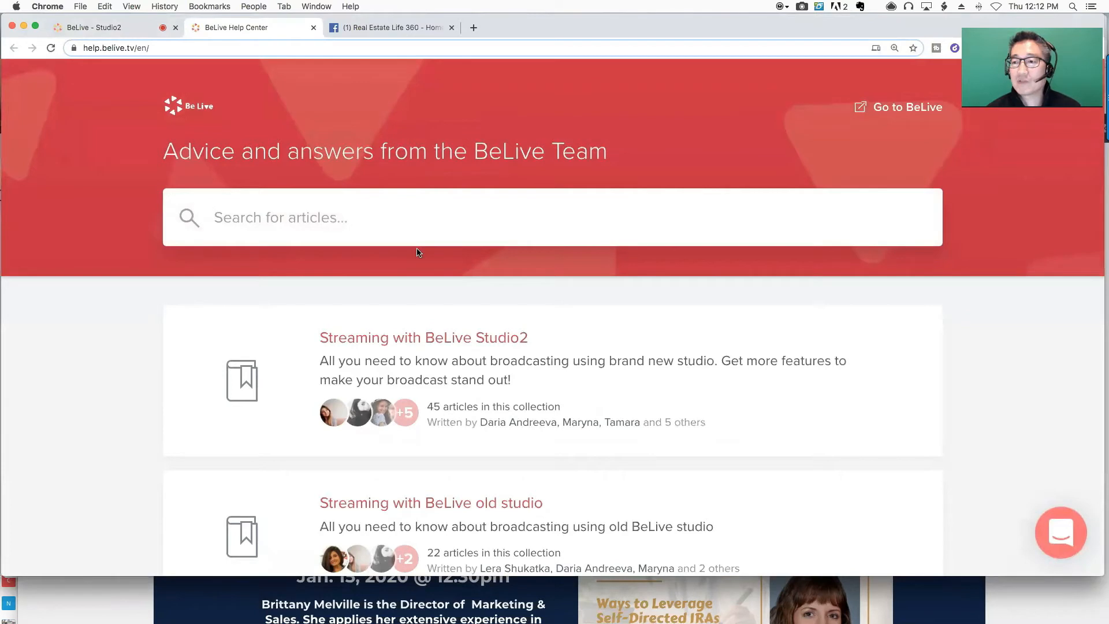
- Open the Streaming with BeLive Studio2 collection in the Help Center
scroll(417, 252, "down", 7)
scroll(416, 255, "up", 4)
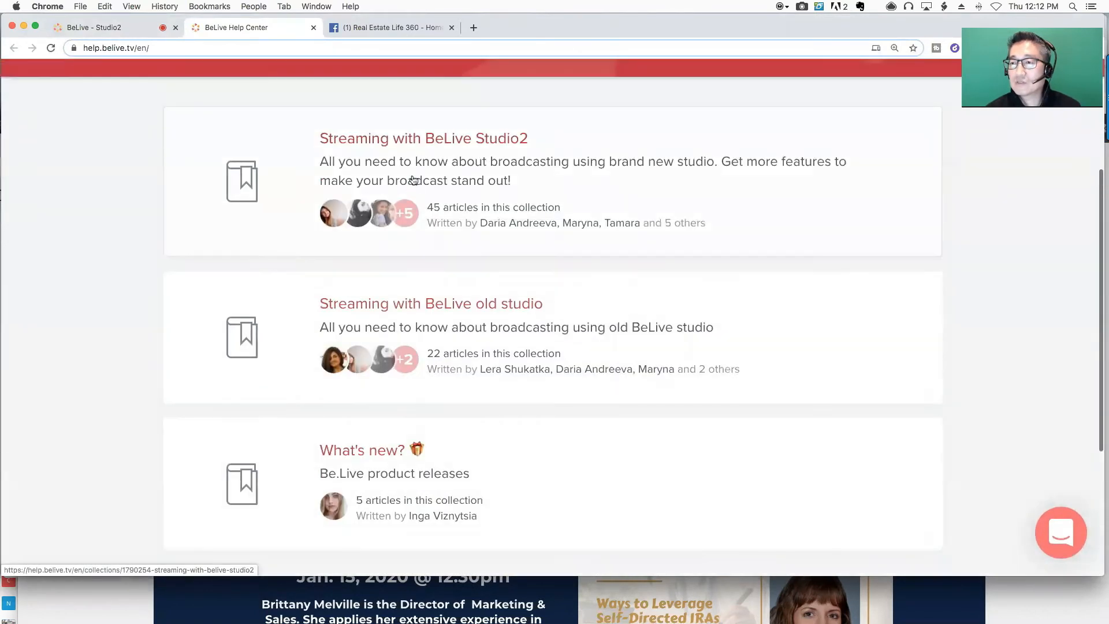
left_click(493, 301)
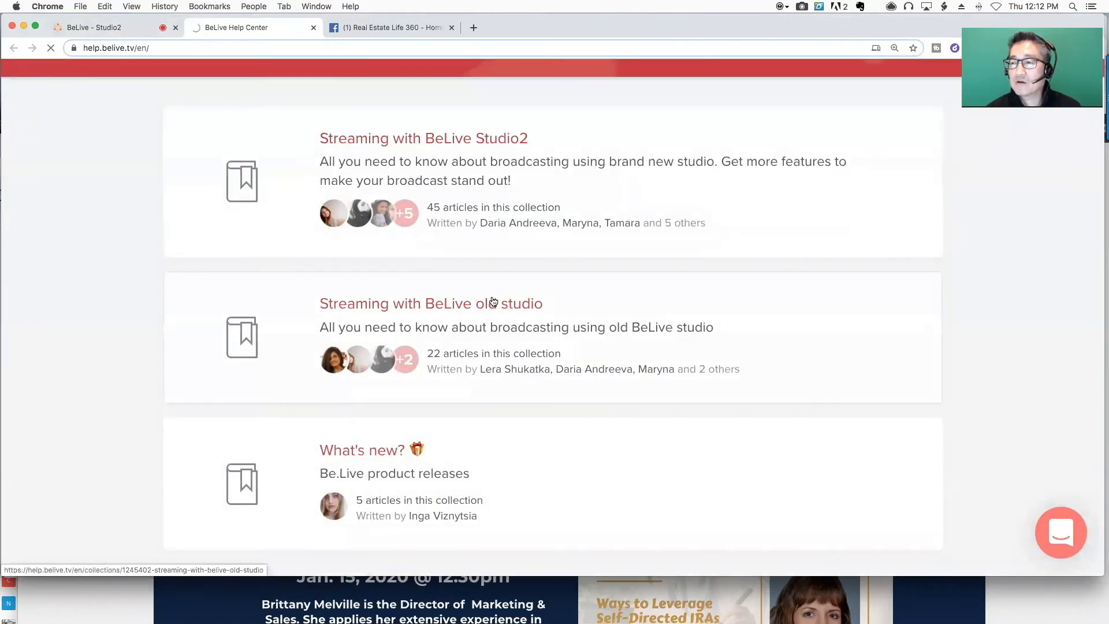
- Find and open the article How to Embed Facebook Live on your Website or Social Media Platforms
scroll(480, 318, "down", 7)
scroll(482, 324, "down", 10)
scroll(482, 324, "down", 5)
scroll(482, 324, "down", 9)
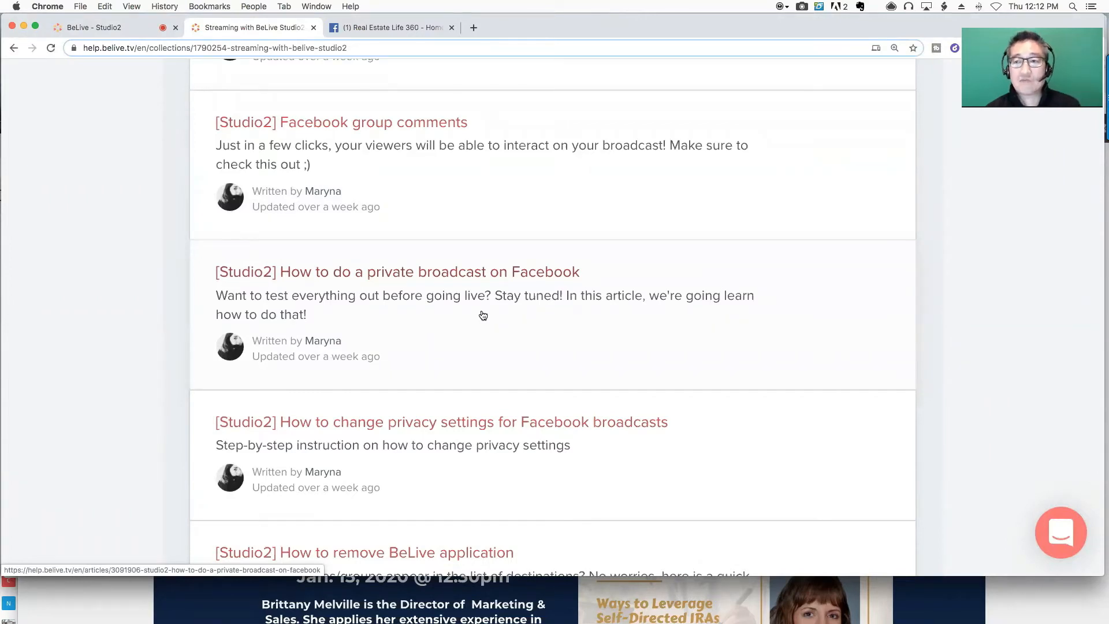
scroll(483, 314, "down", 3)
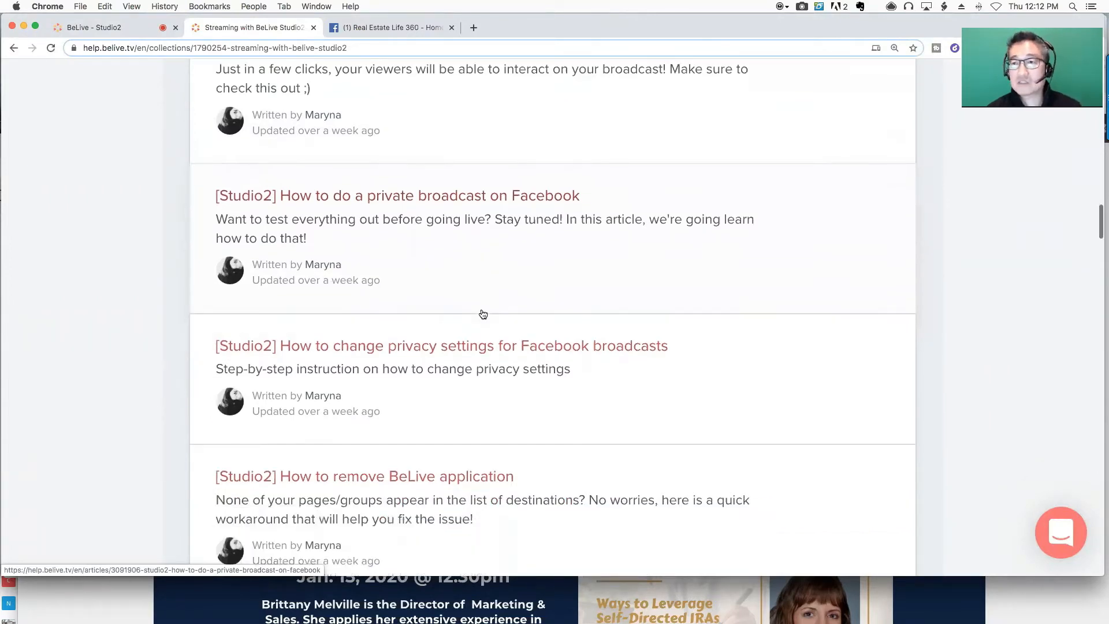
scroll(483, 314, "down", 5)
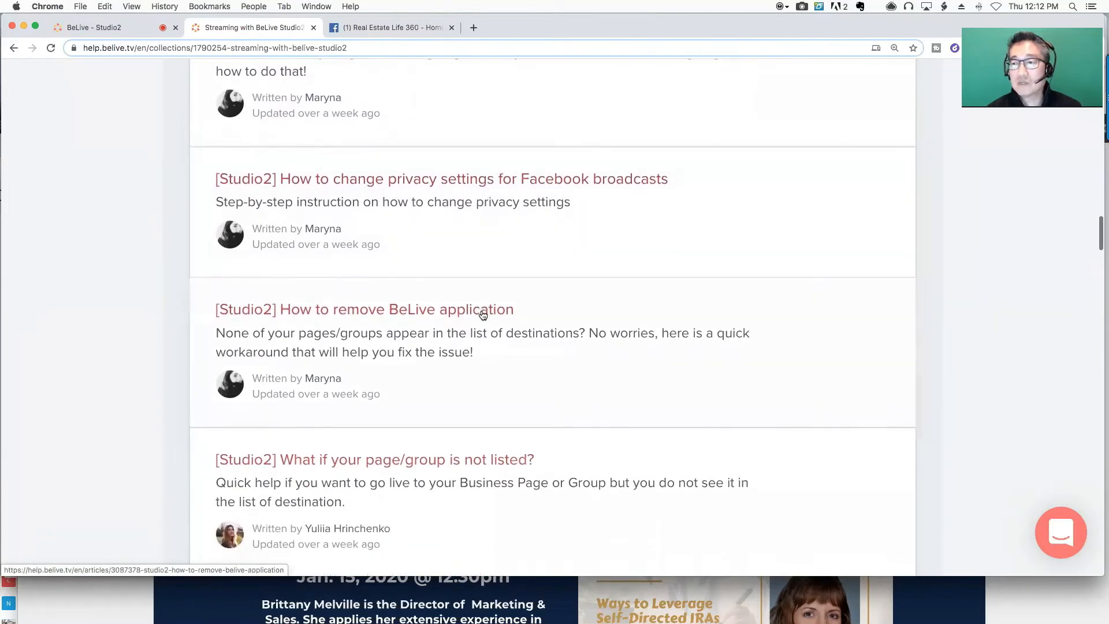
scroll(483, 315, "down", 1)
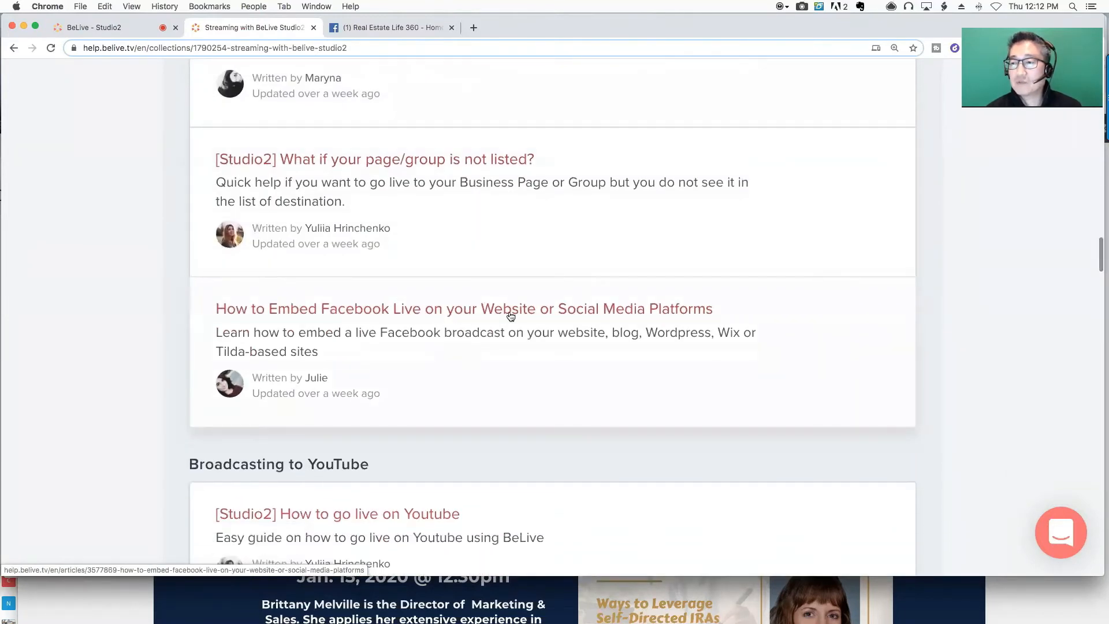
left_click(566, 311)
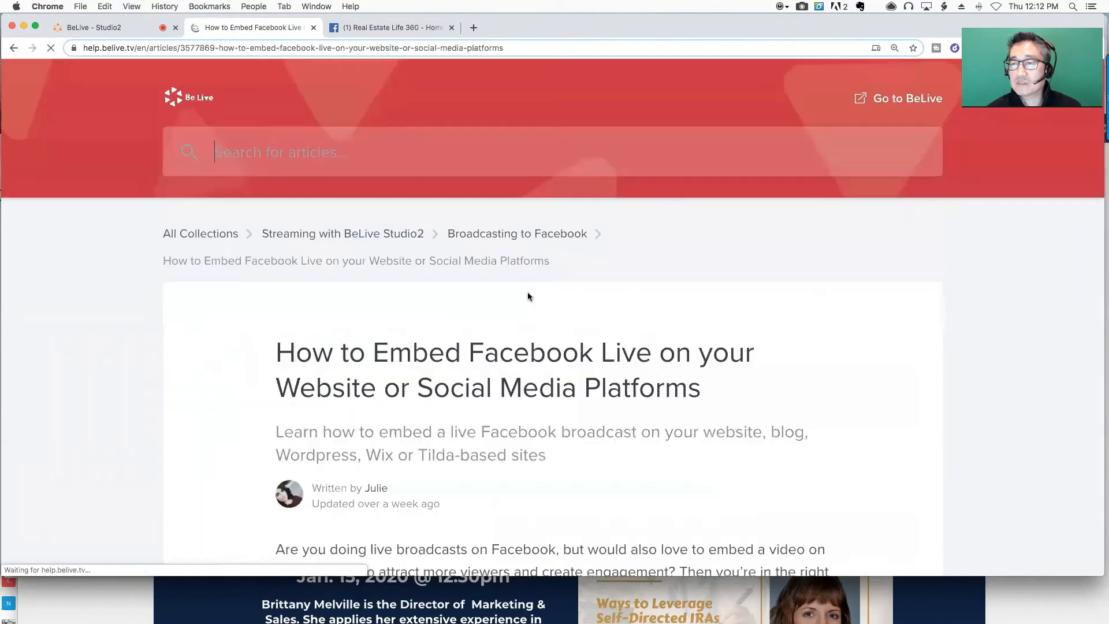
- Read the article's broadcast requirements and its steps for embedding a live Facebook broadcast on any website
scroll(528, 301, "down", 6)
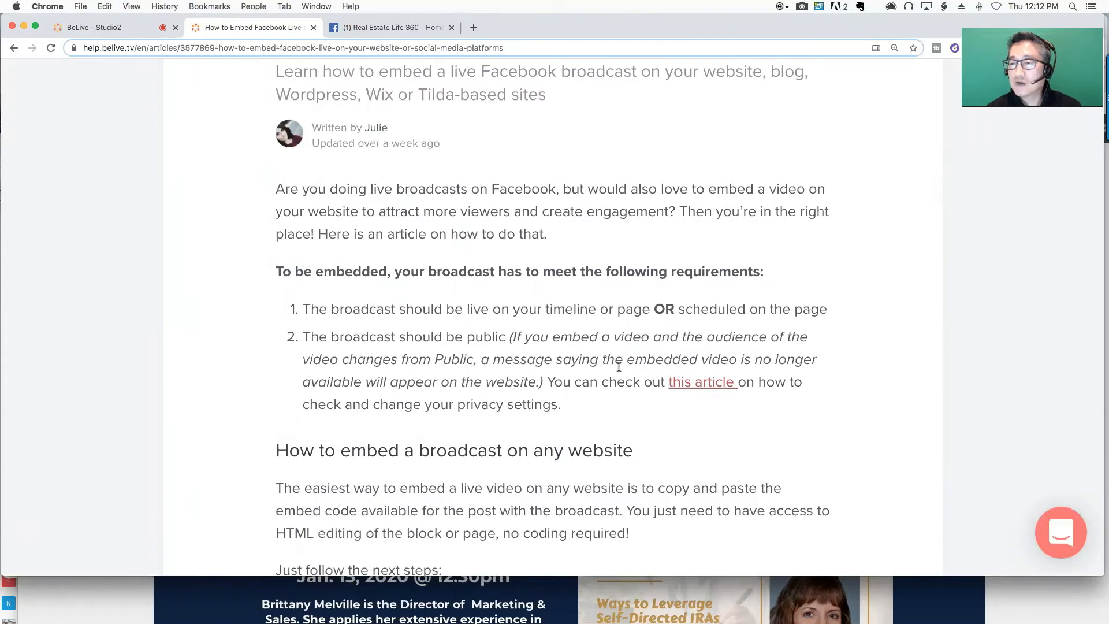
scroll(619, 367, "down", 1)
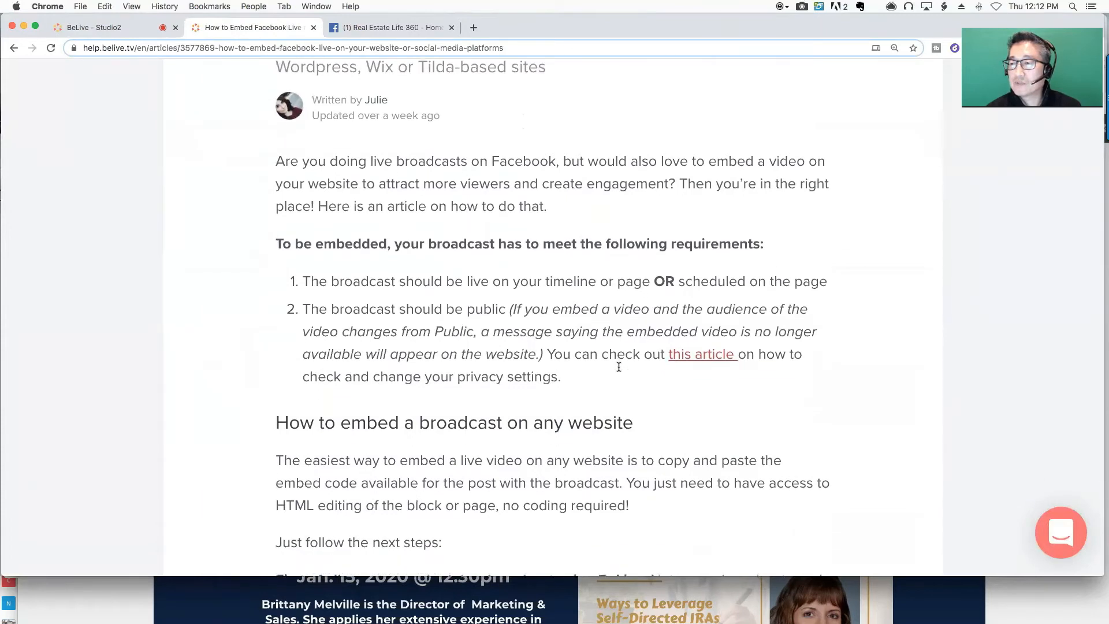
scroll(619, 366, "down", 5)
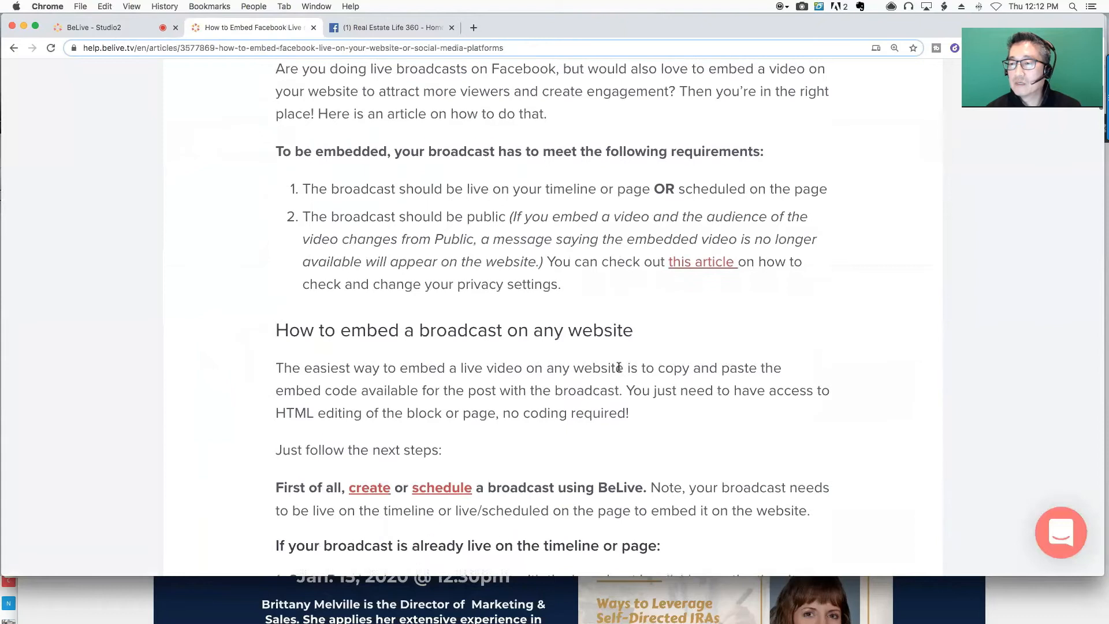
scroll(618, 367, "down", 3)
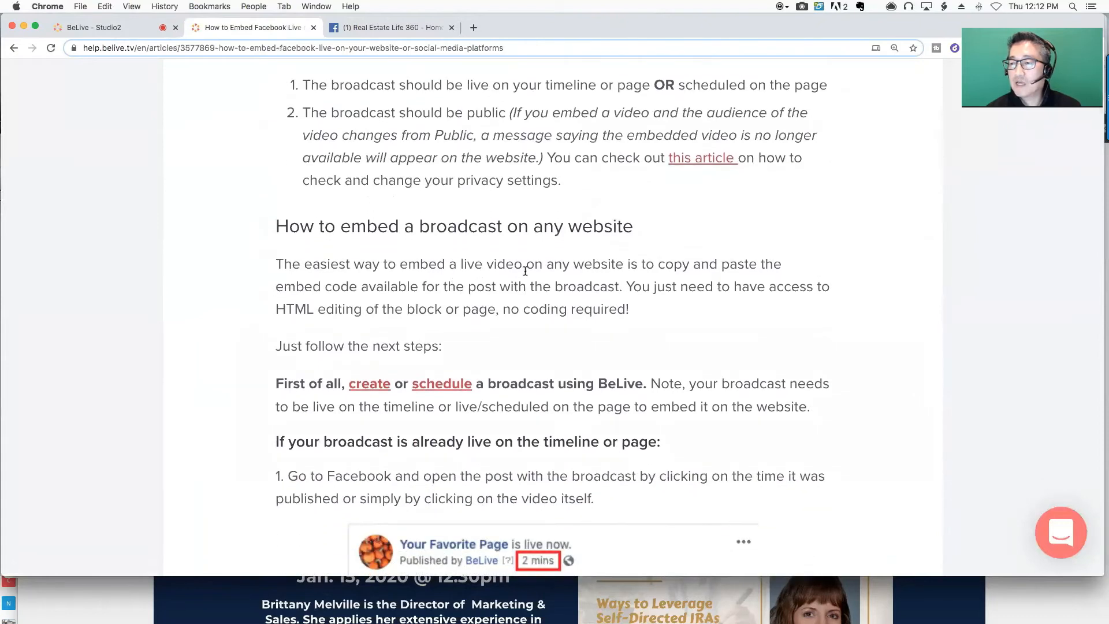
scroll(553, 365, "down", 1)
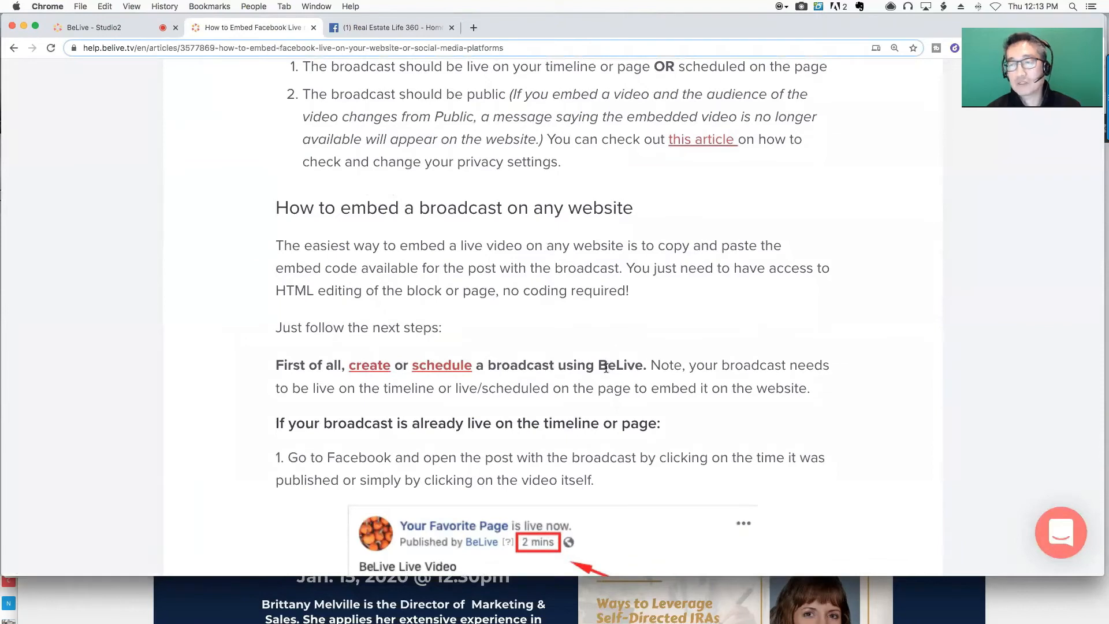
scroll(613, 364, "down", 3)
scroll(606, 367, "down", 10)
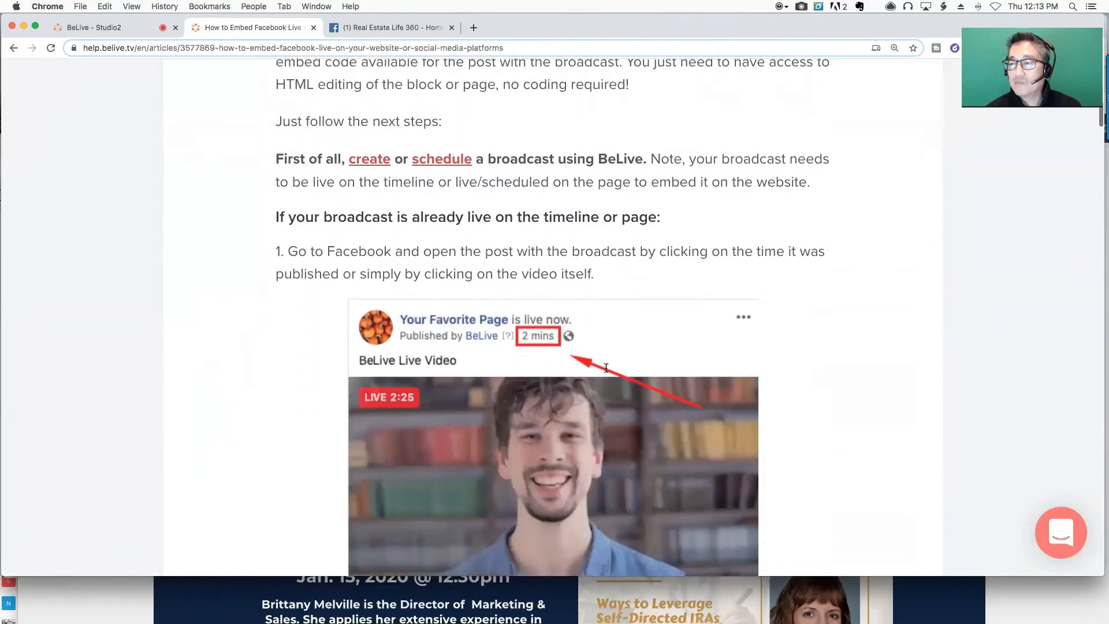
scroll(605, 371, "down", 4)
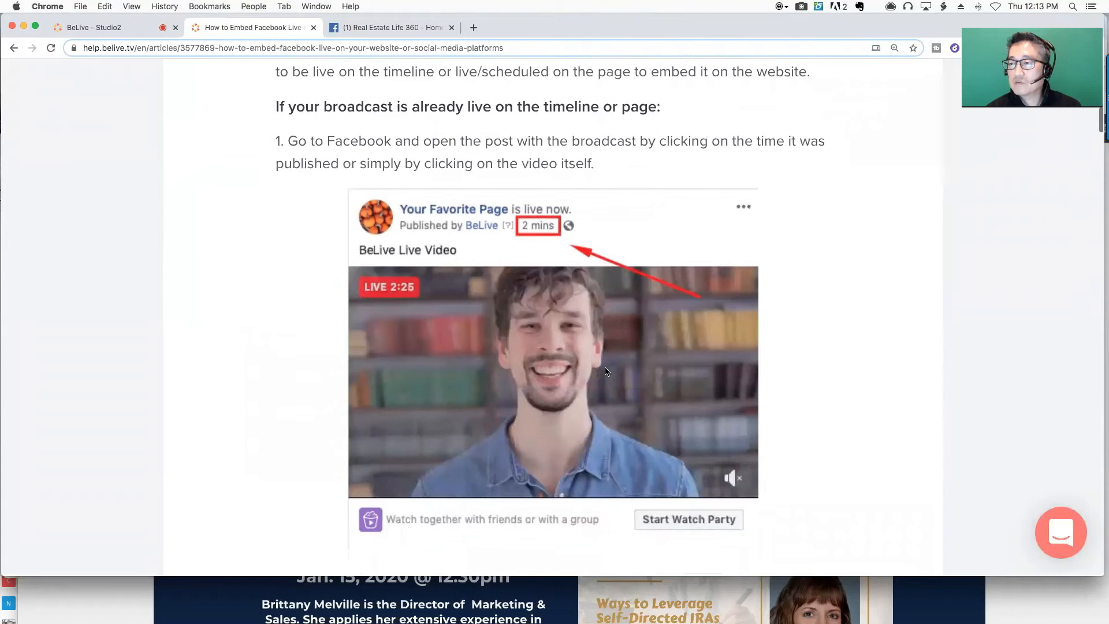
scroll(606, 371, "down", 8)
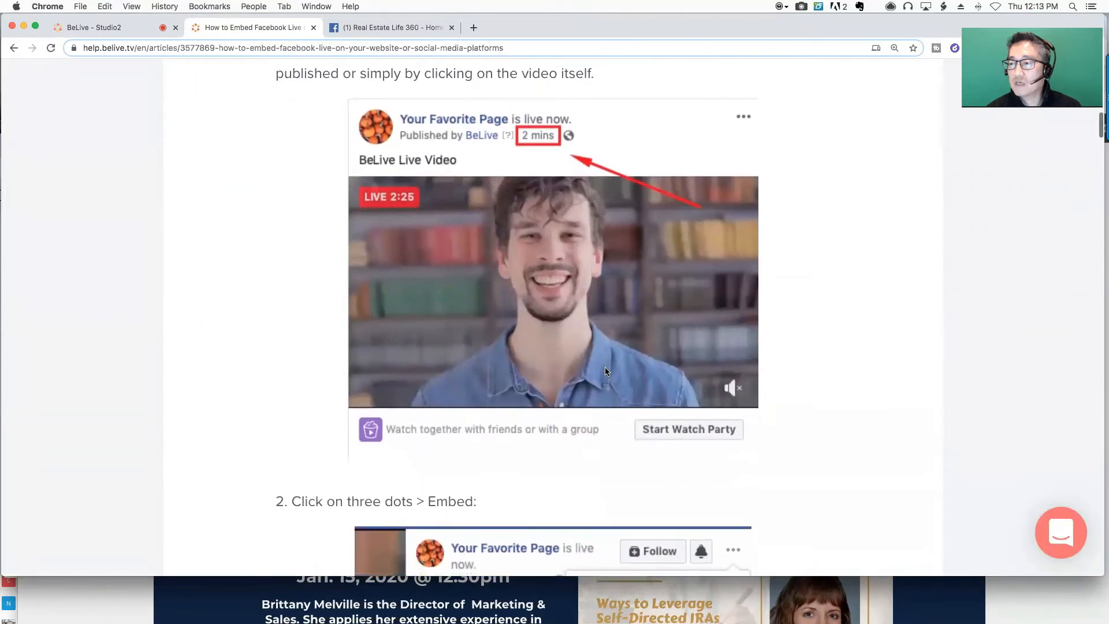
scroll(605, 366, "down", 12)
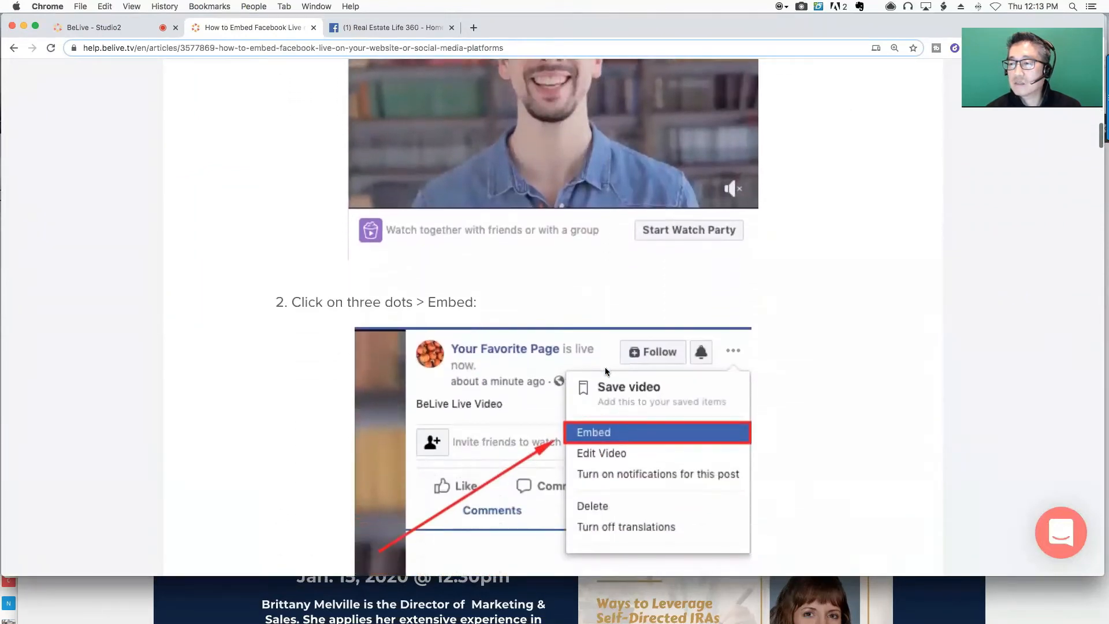
scroll(604, 366, "down", 10)
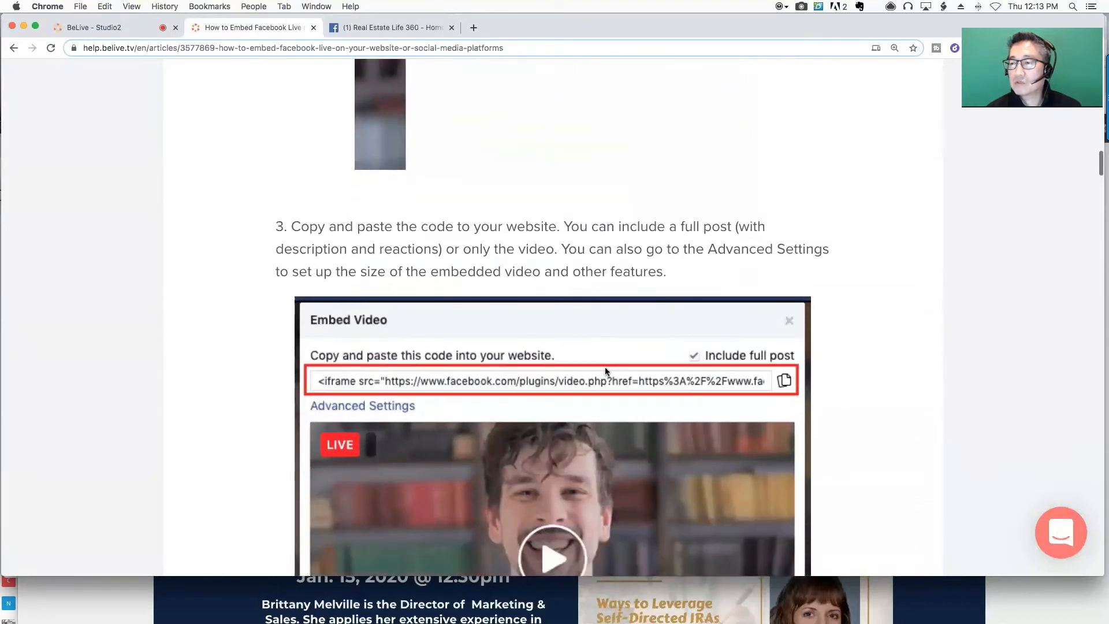
scroll(604, 371, "down", 2)
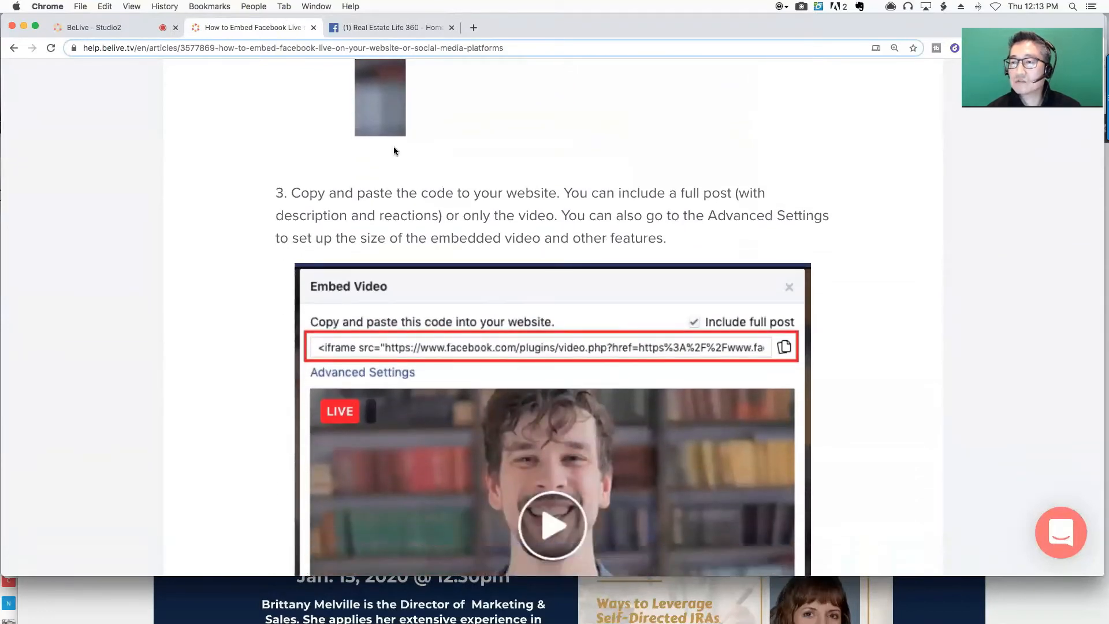
- Return to the Real Estate Life 360 Facebook page and copy the pinned live post's embed code, with the full post included
left_click(379, 25)
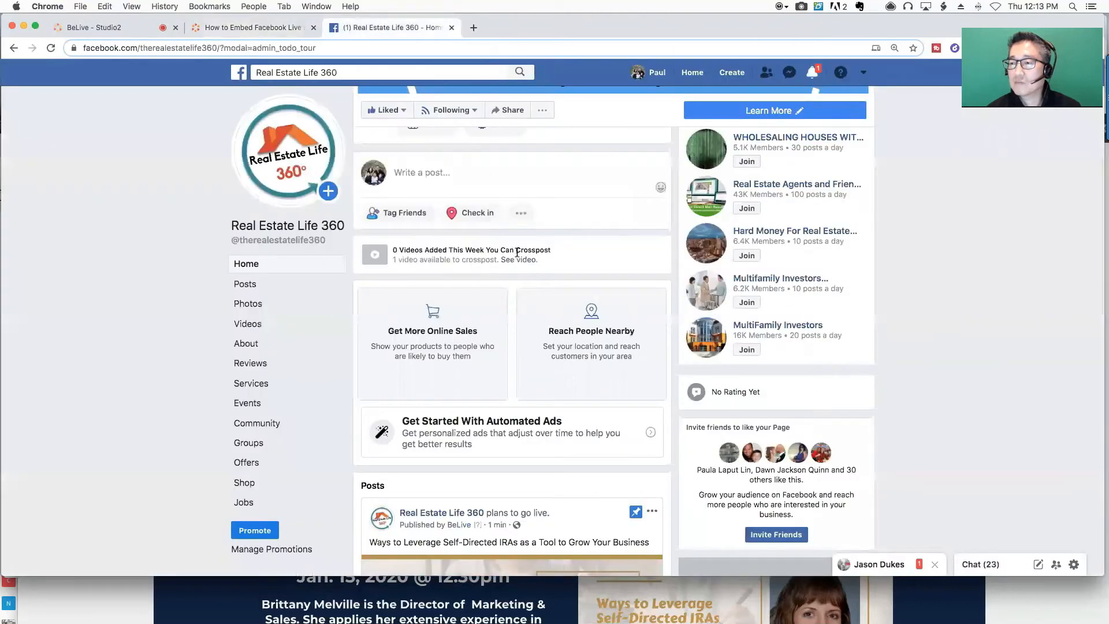
scroll(761, 331, "down", 5)
left_click(652, 260)
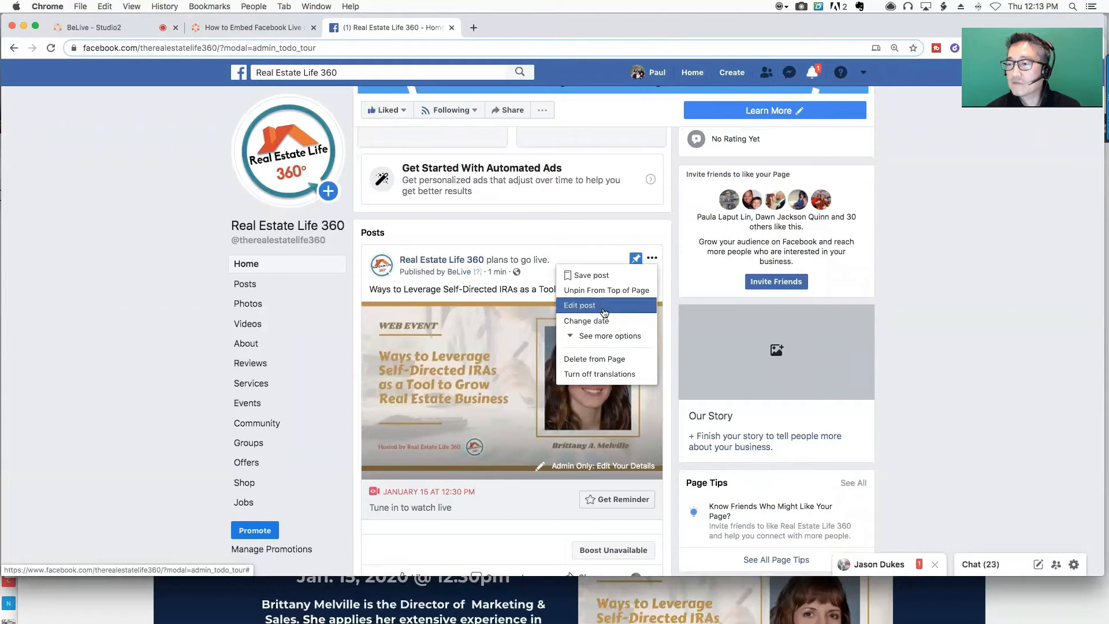
left_click(603, 341)
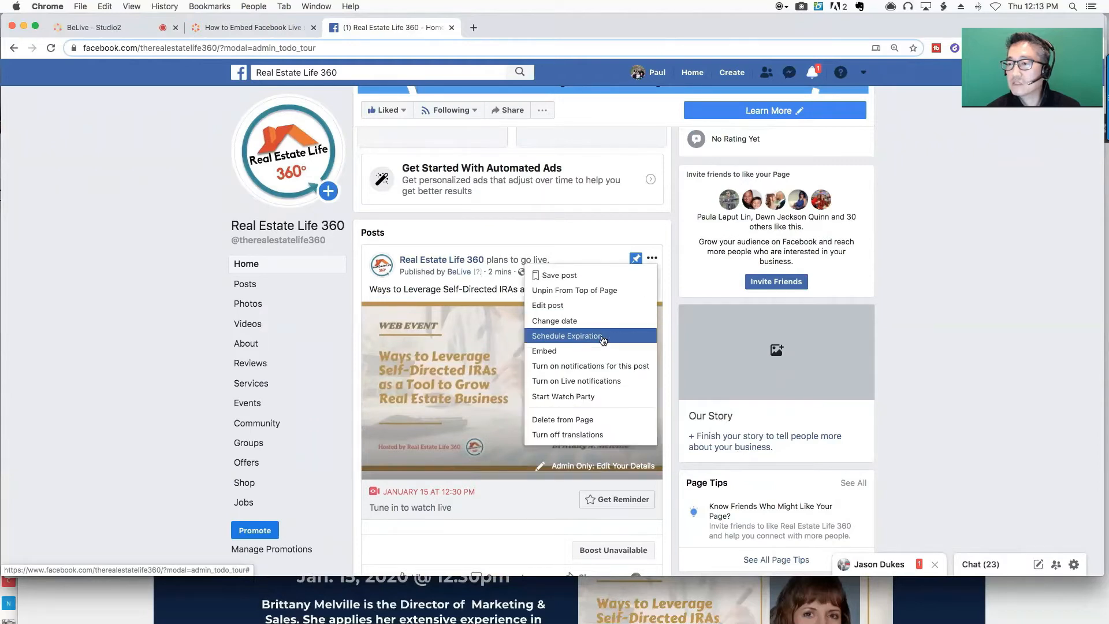
left_click(551, 352)
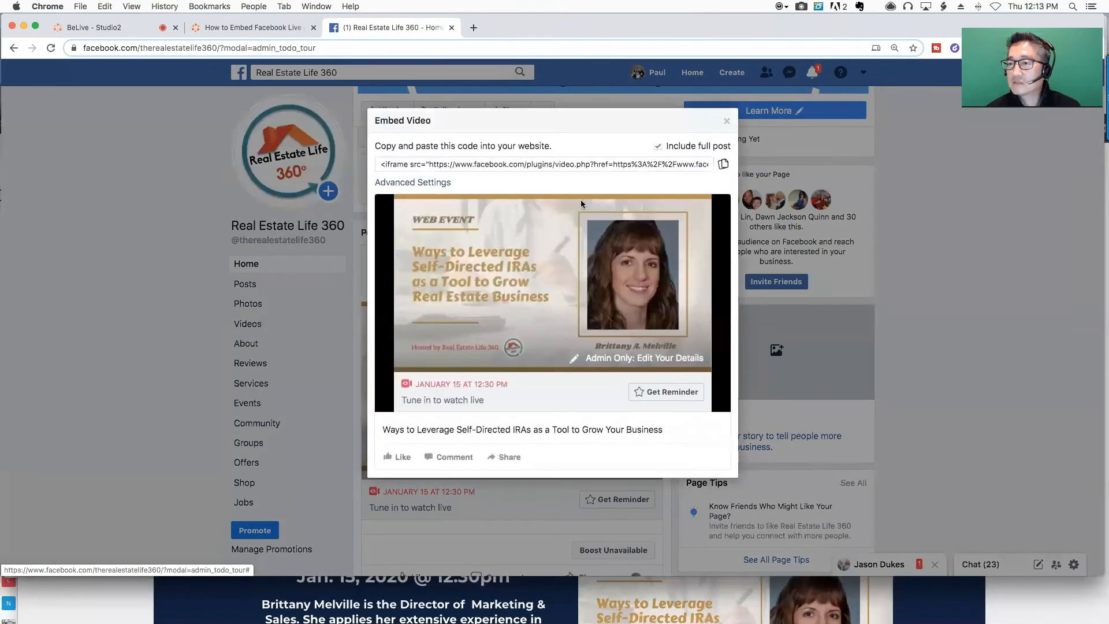
left_click(572, 165)
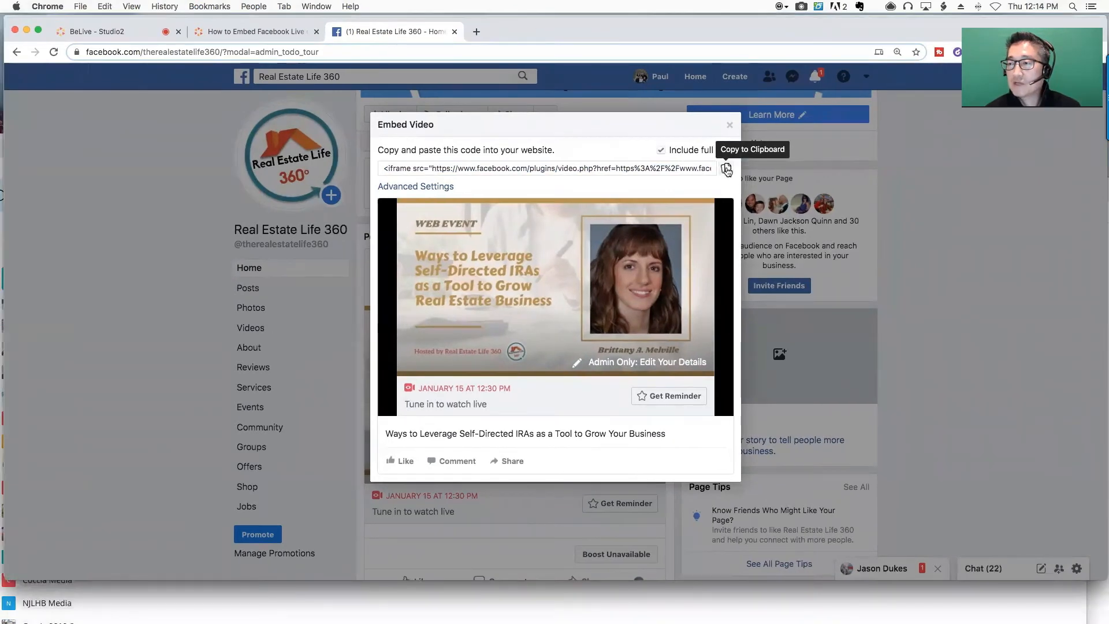
left_click(726, 169)
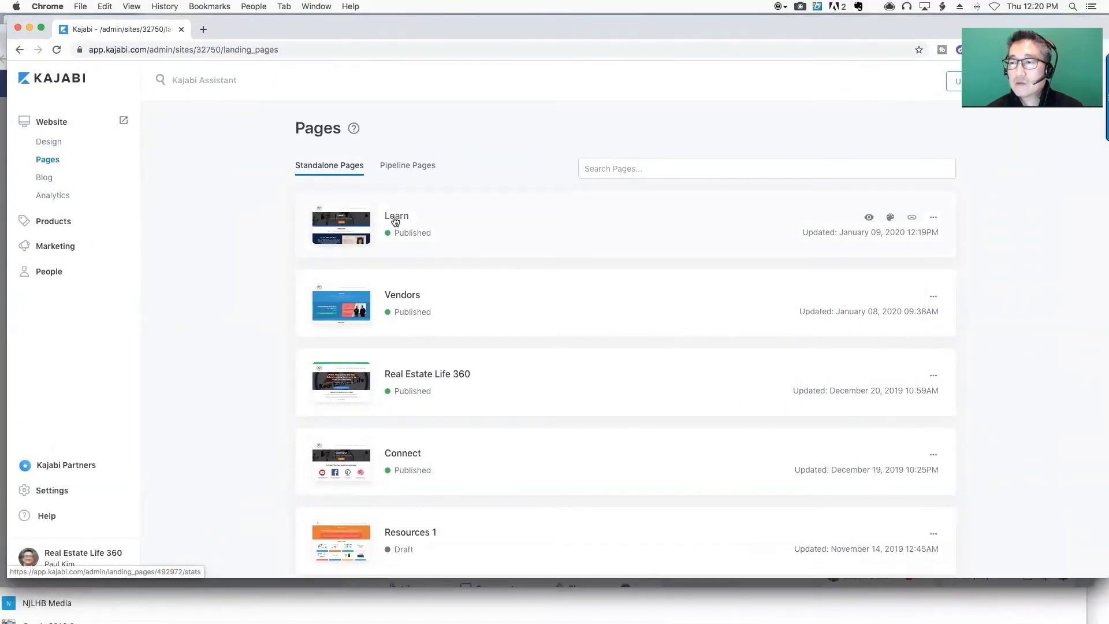
- Open the Learn page in Kajabi's page customizer and bring its WebEvents section into view
left_click(395, 221)
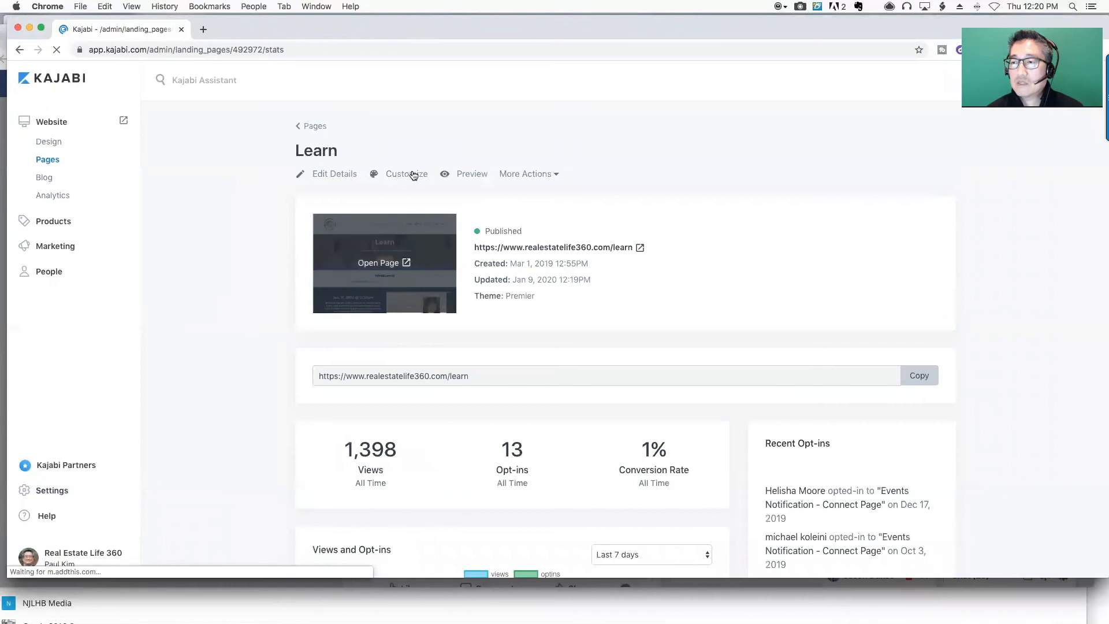
left_click(516, 293)
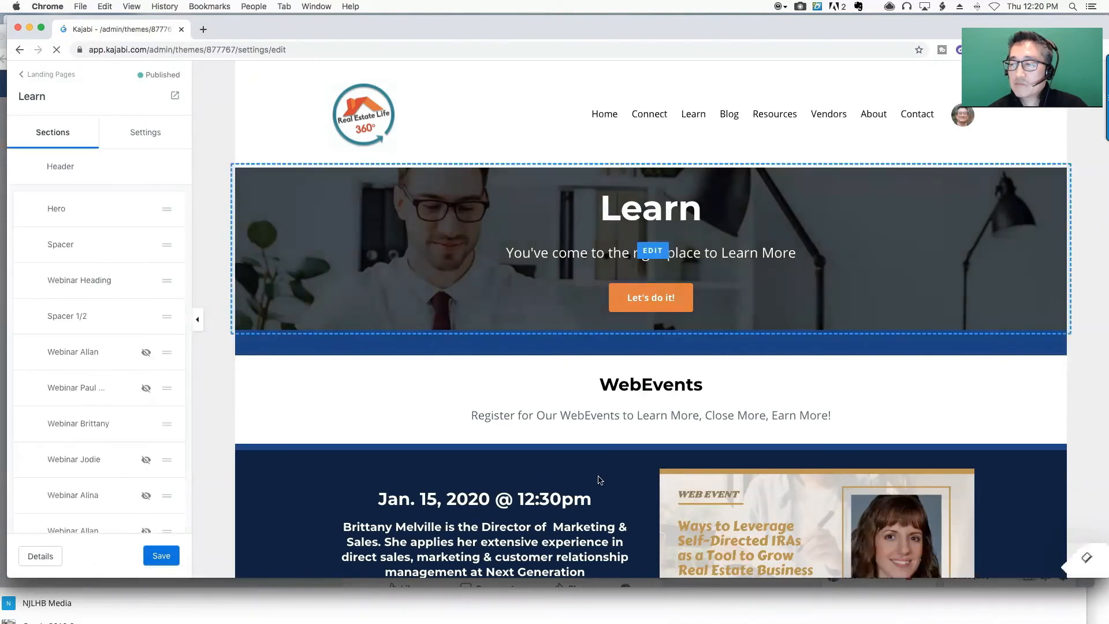
scroll(606, 459, "down", 3)
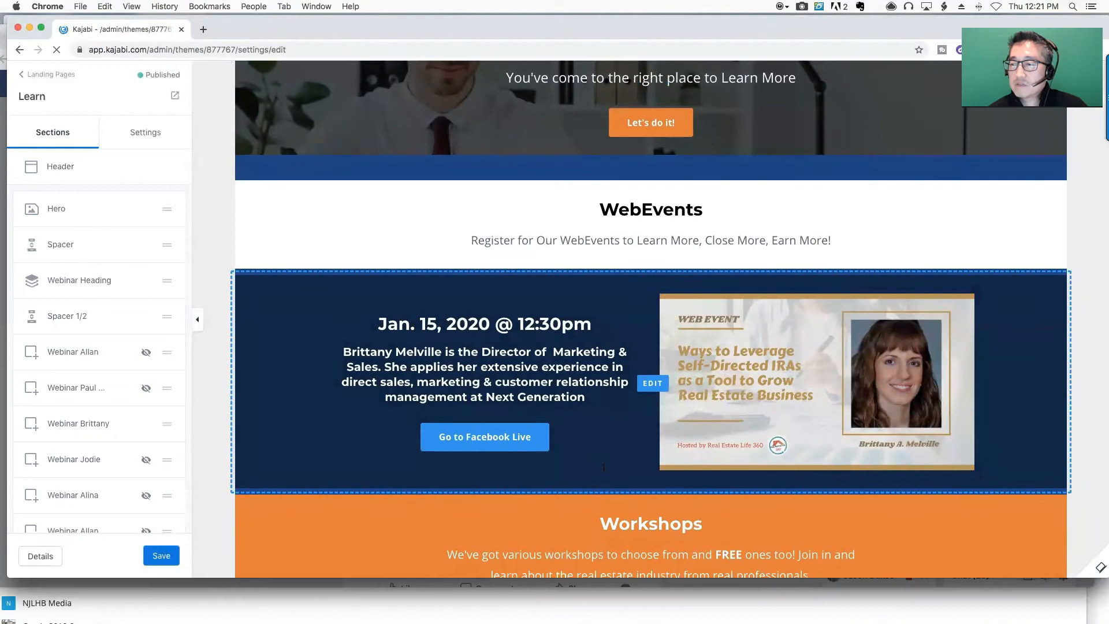
scroll(682, 387, "down", 1)
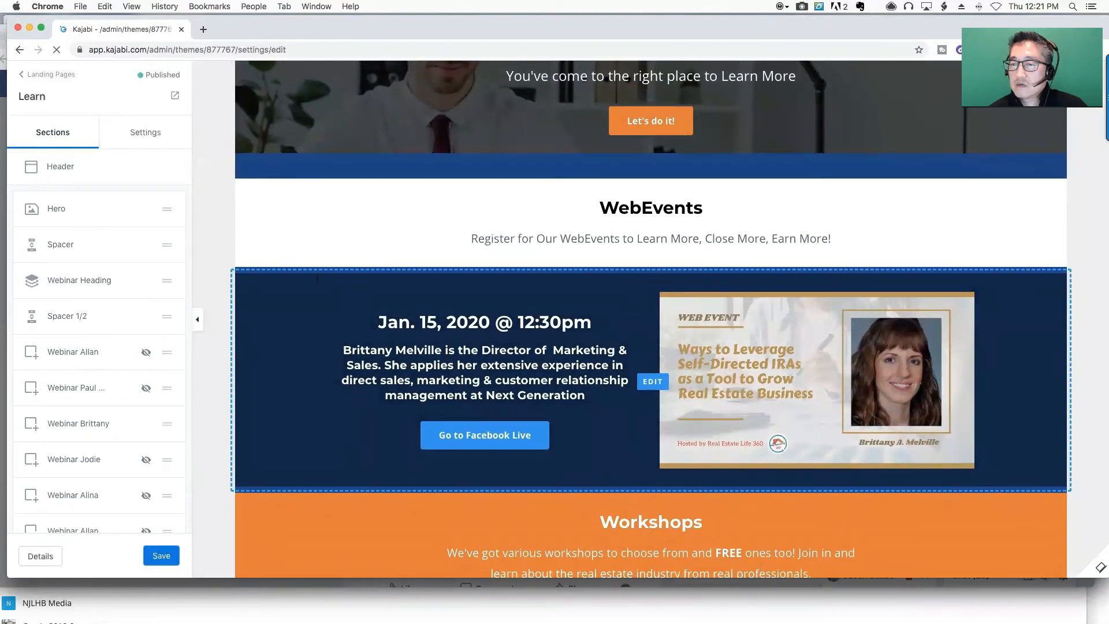
scroll(317, 279, "down", 1)
scroll(90, 348, "down", 1)
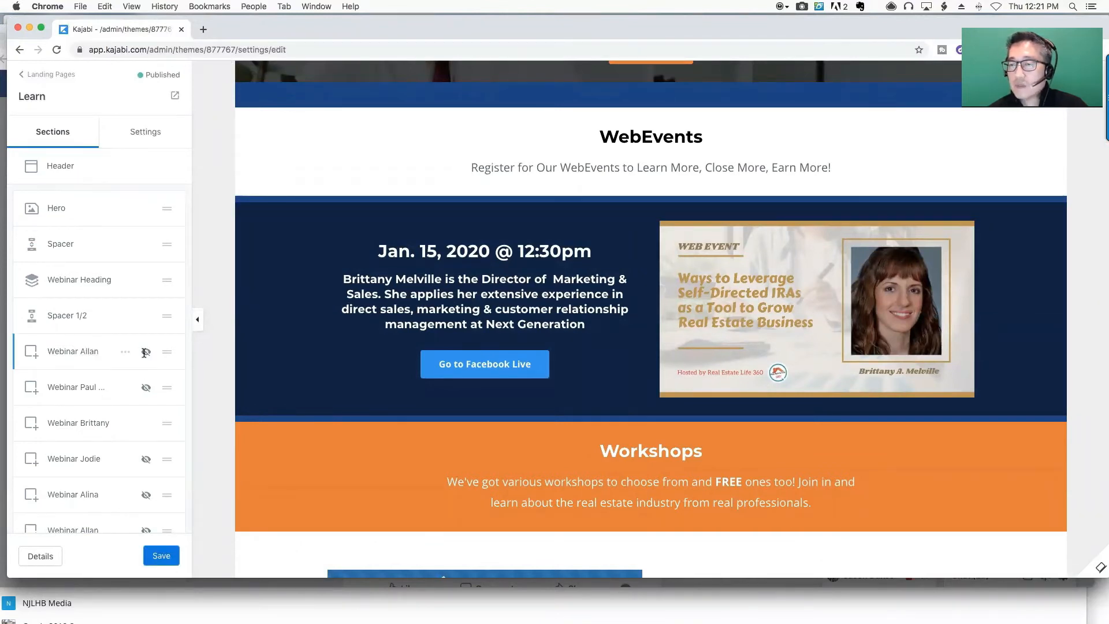
- Show the hidden webinar section directly below Spacer 1/2, open it for editing, and find its content blocks
left_click(124, 353)
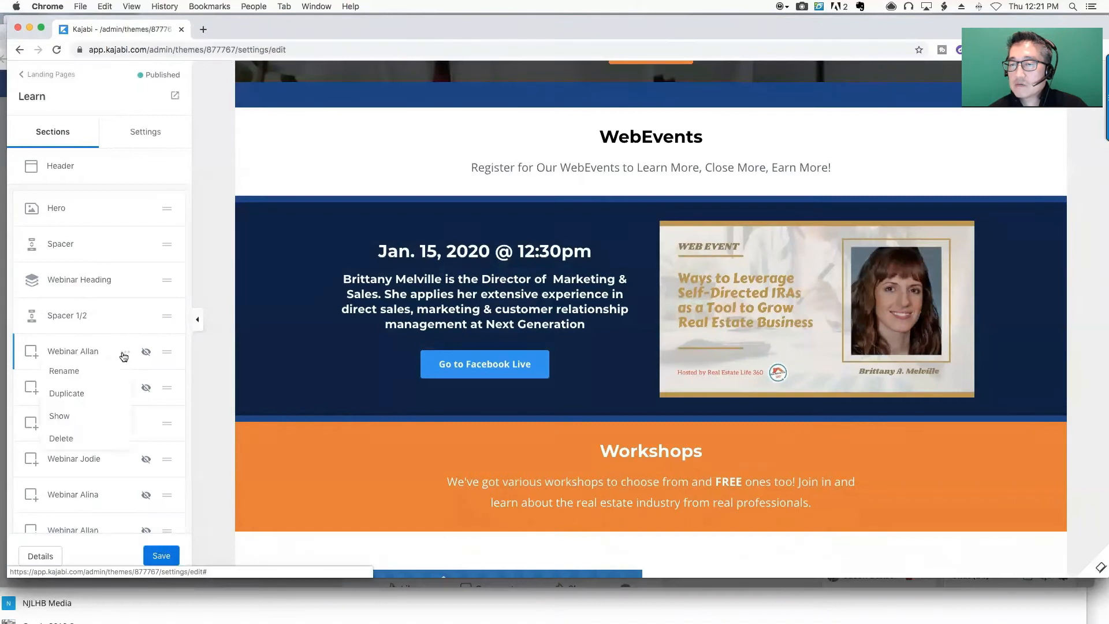
left_click(72, 416)
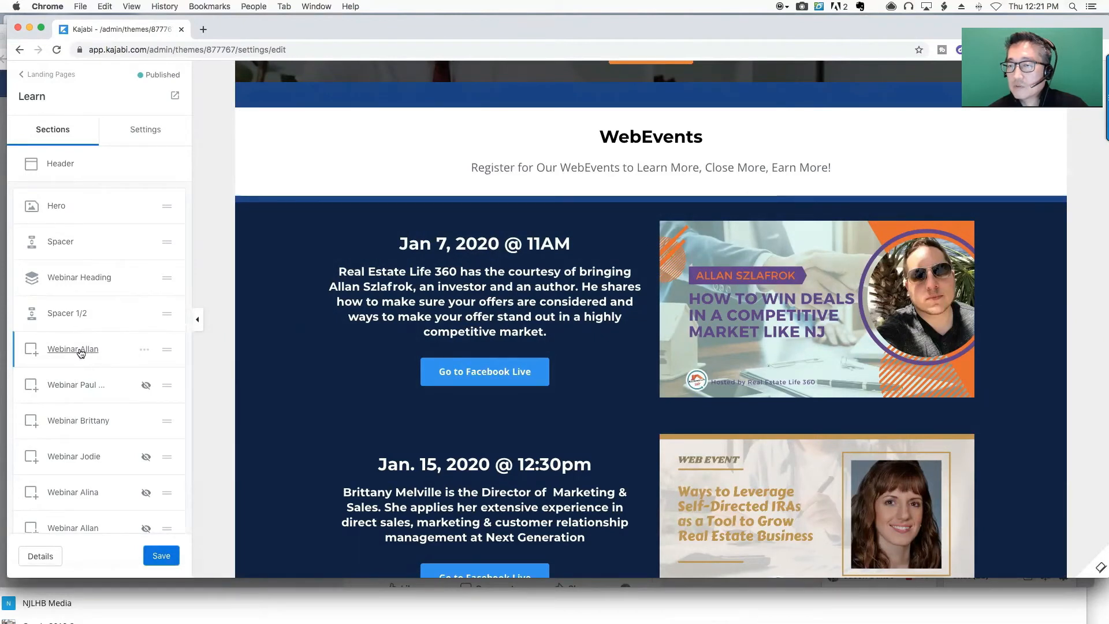
left_click(81, 351)
scroll(114, 260, "down", 6)
scroll(114, 259, "down", 15)
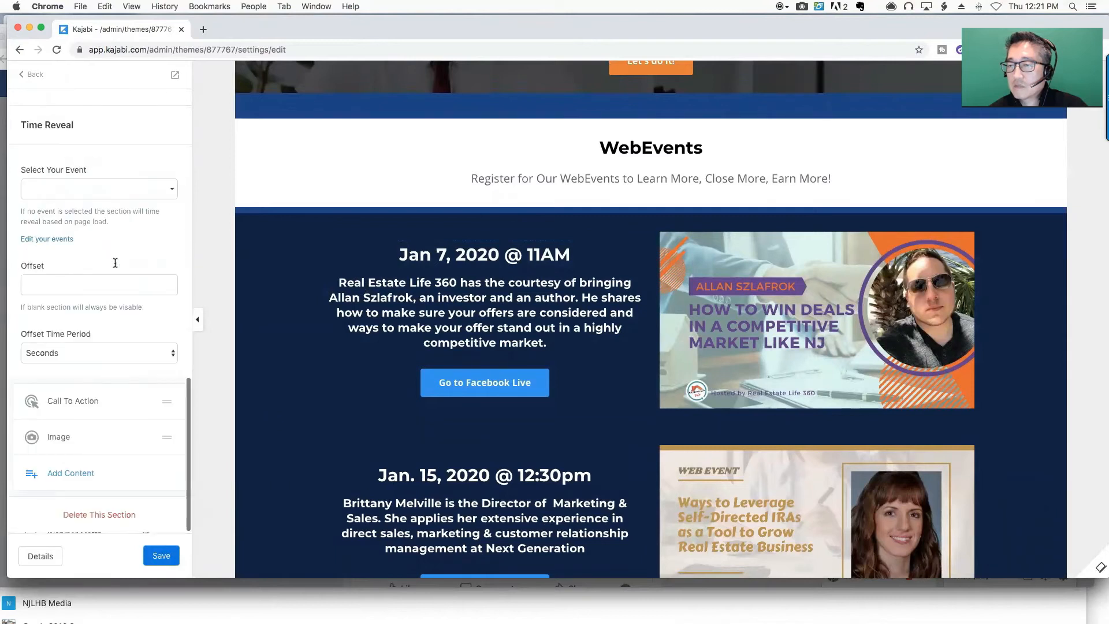
scroll(113, 260, "up", 8)
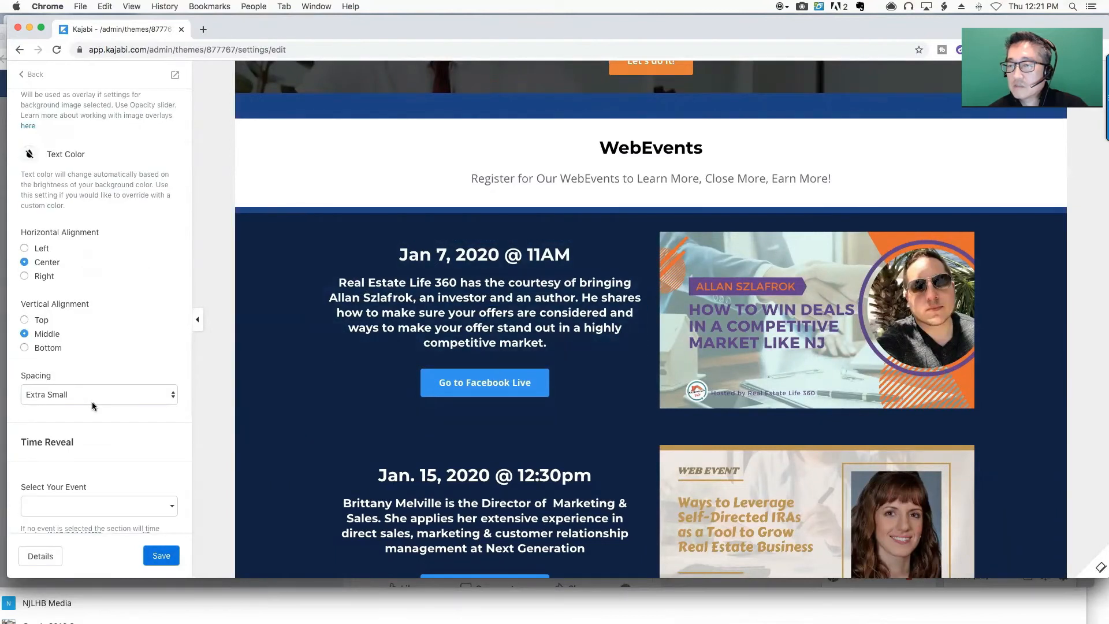
scroll(94, 408, "down", 5)
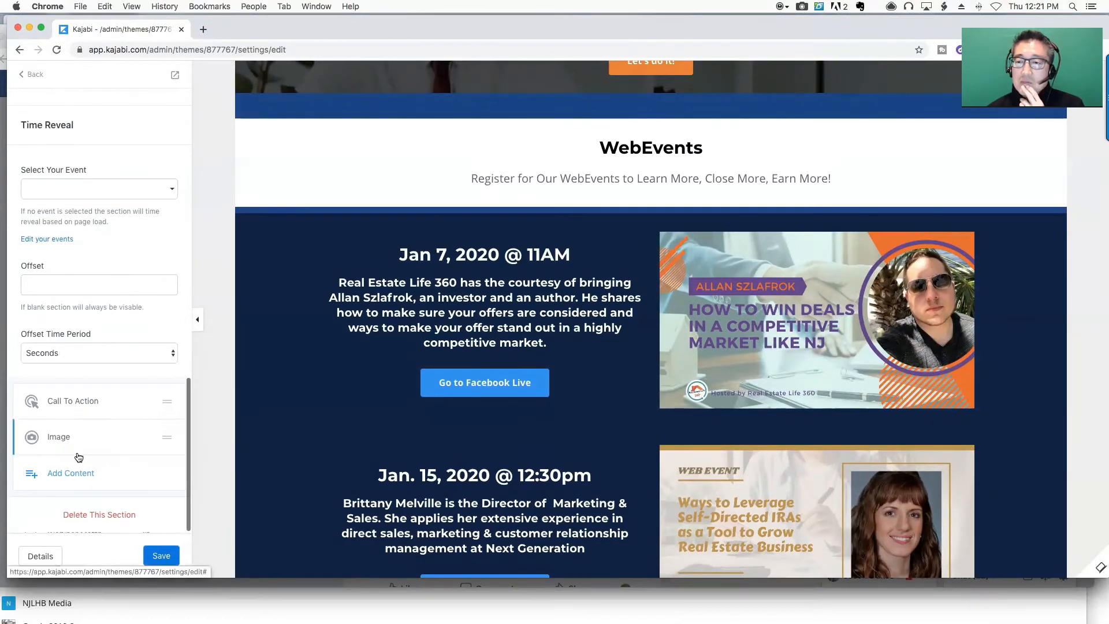
- Delete the Call To Action block from the Jan 7 webinar section
left_click(107, 405)
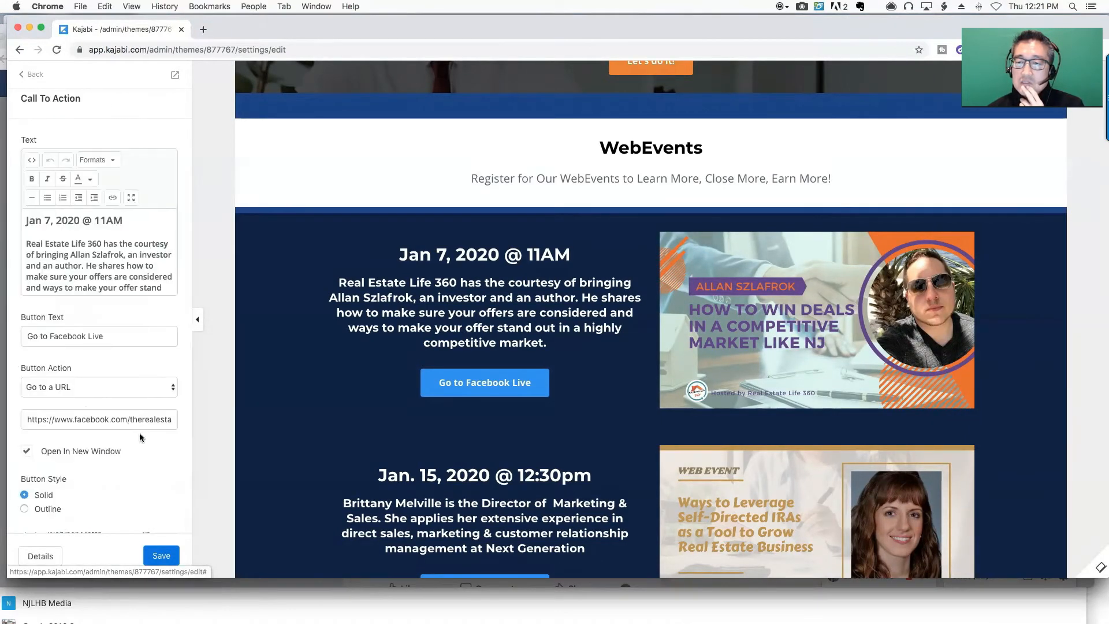
scroll(139, 433, "down", 10)
left_click(99, 515)
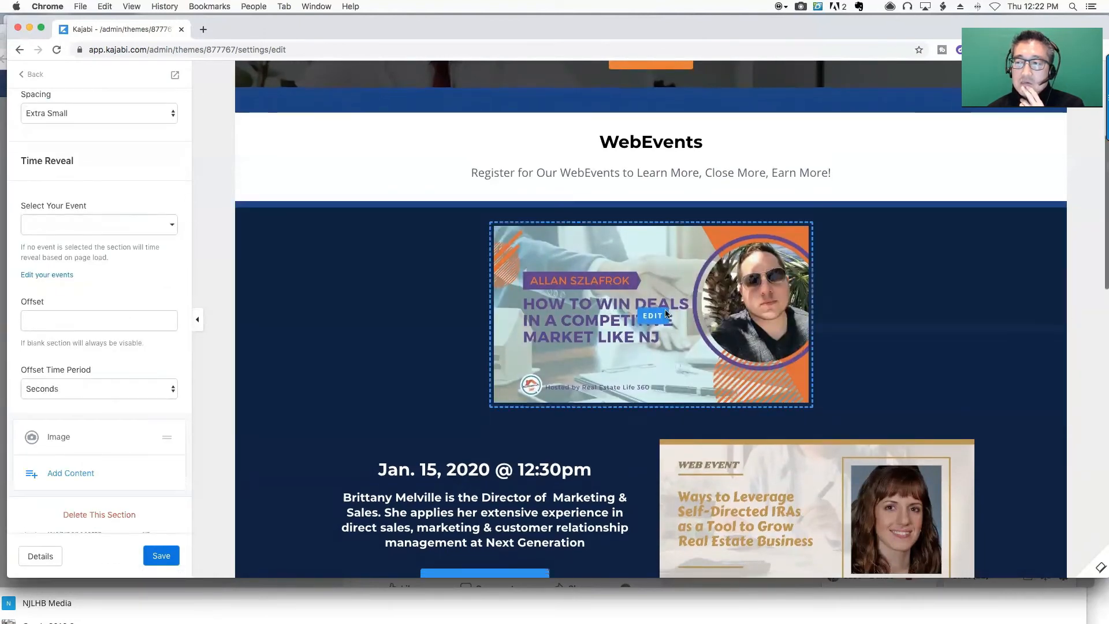
- Add a Custom Code block to the section and replace its placeholder code with the copied Facebook embed code
left_click(82, 476)
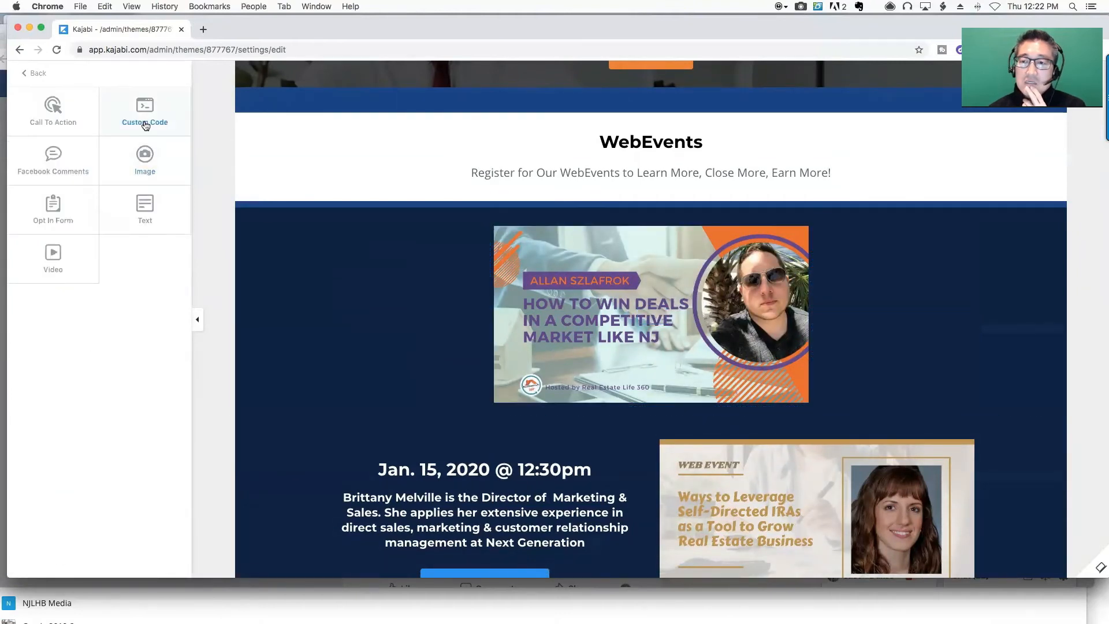
left_click(145, 110)
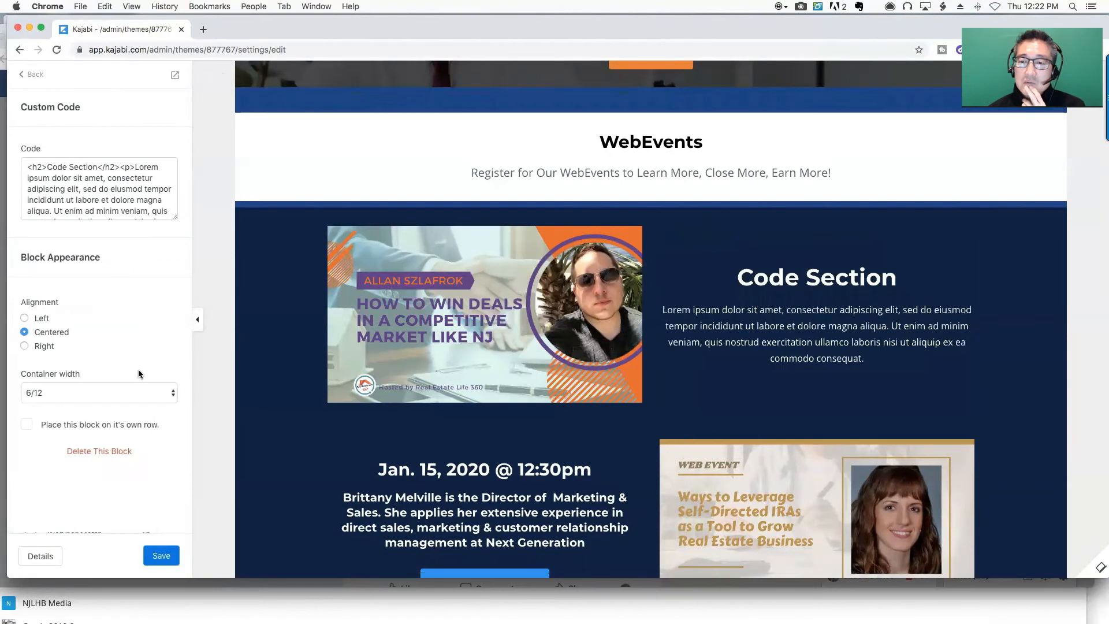
left_click(77, 177)
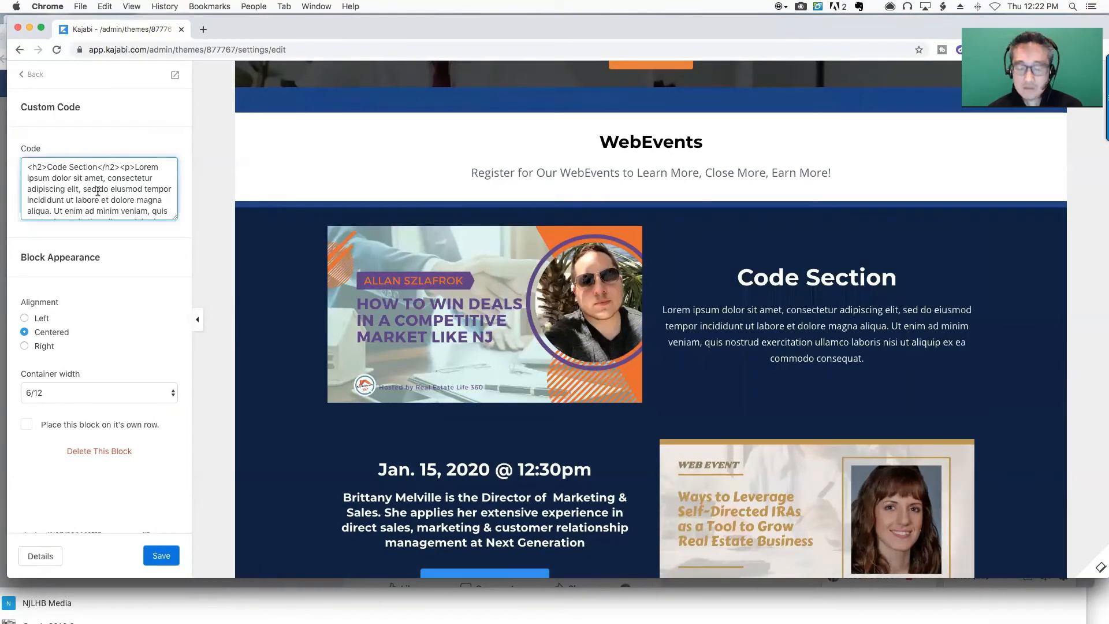
key("super+a")
key("super+v")
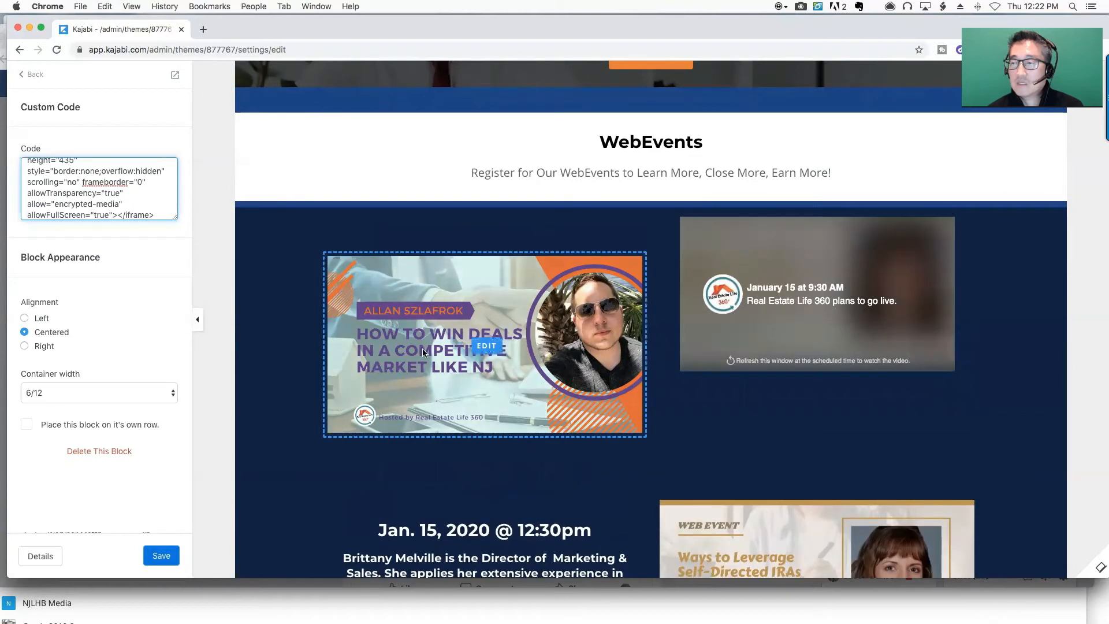
- Try adding an opening <p> tag before the iframe embed code, and remove the tag again
key("super+Up")
type("<p?<iframe")
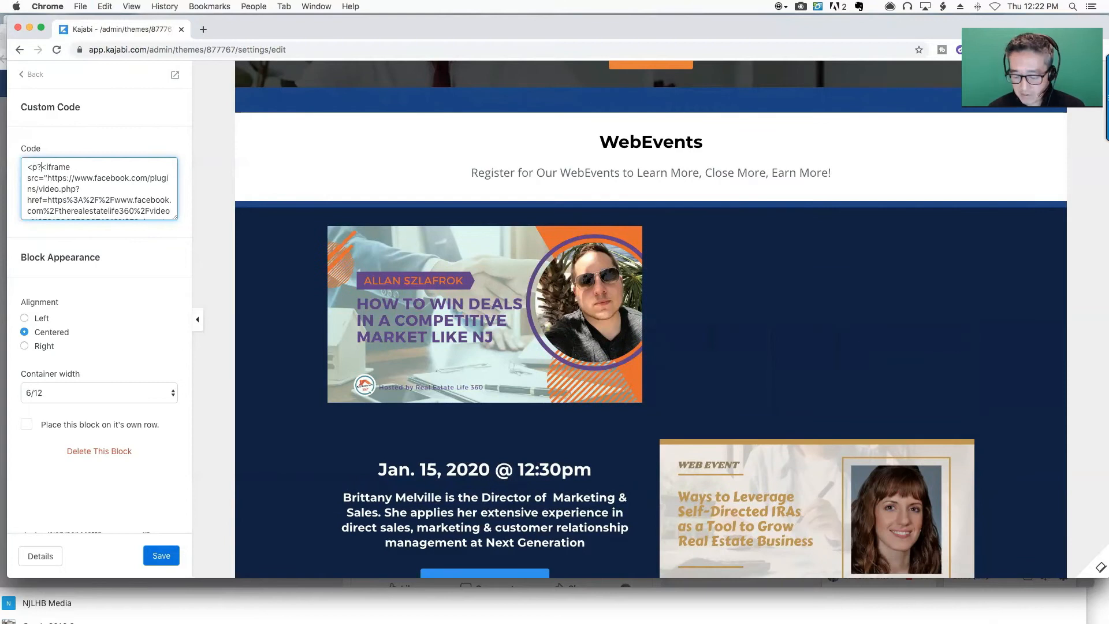
key("BackSpace")
type(">")
scroll(113, 206, "down", 1)
scroll(113, 206, "down", 2)
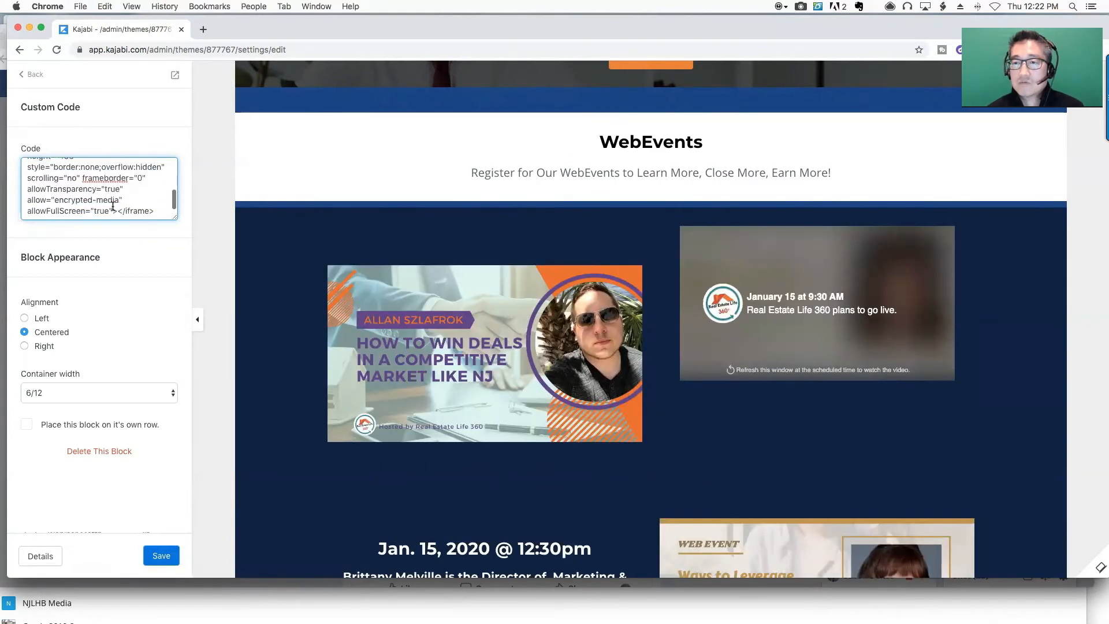
scroll(113, 207, "up", 5)
key("BackSpace")
key("BackSpace")
key("BackSpace")
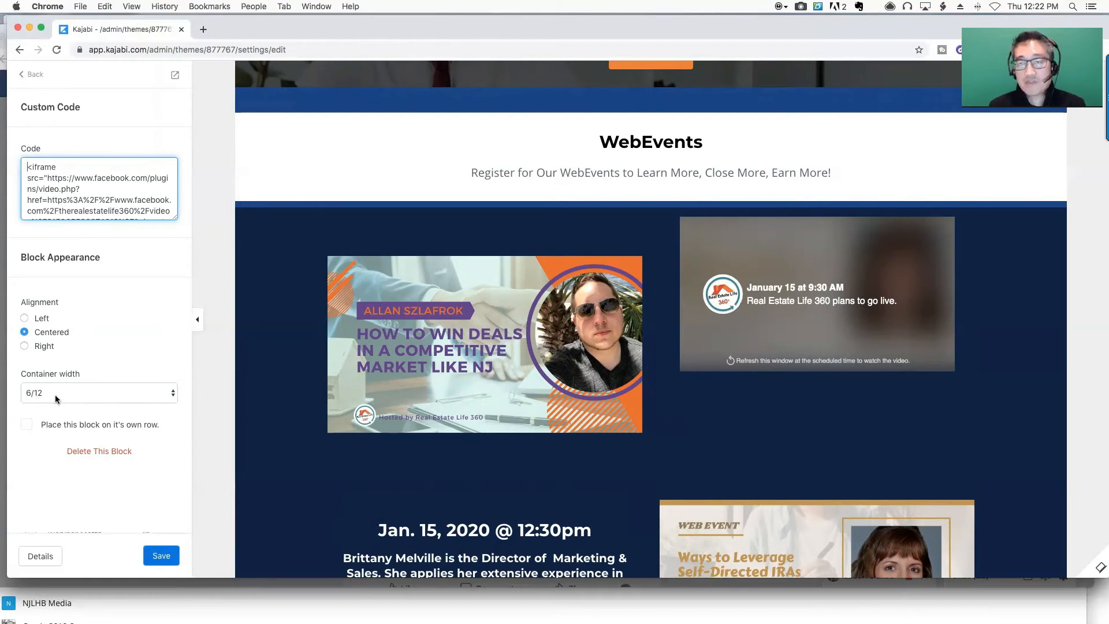
- Save the page with the embed code and delete the Image block from the same section
left_click(162, 558)
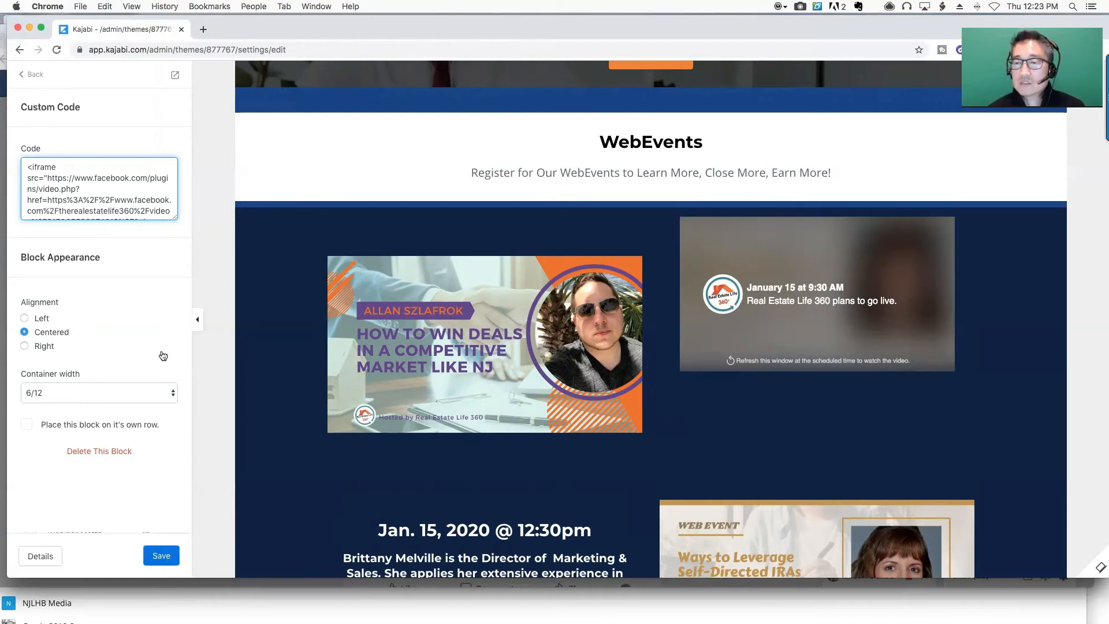
left_click(33, 75)
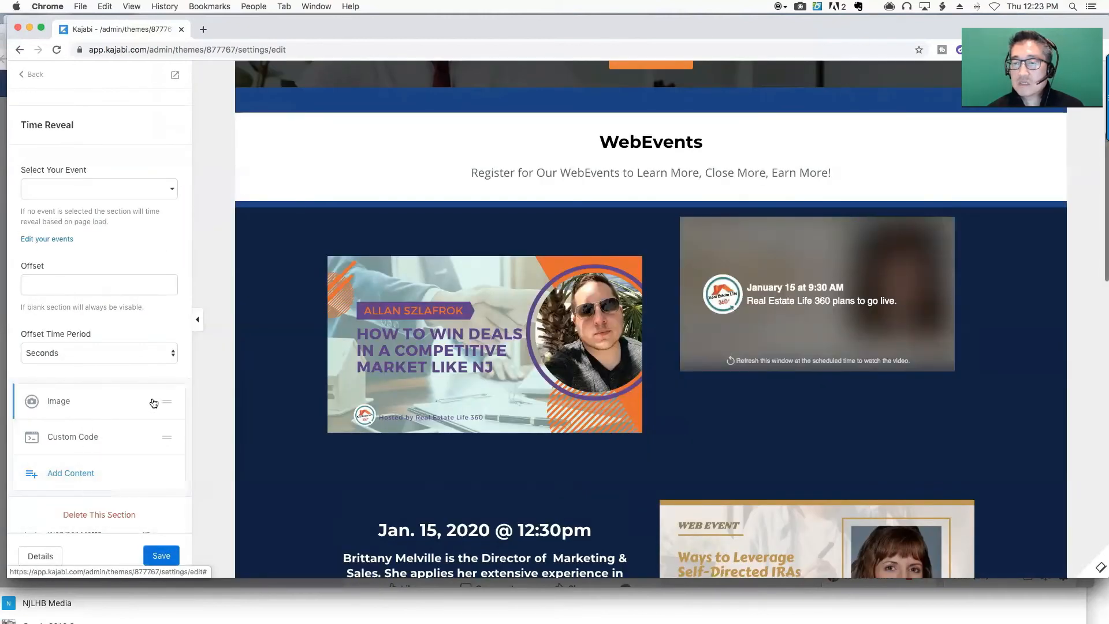
left_click(110, 402)
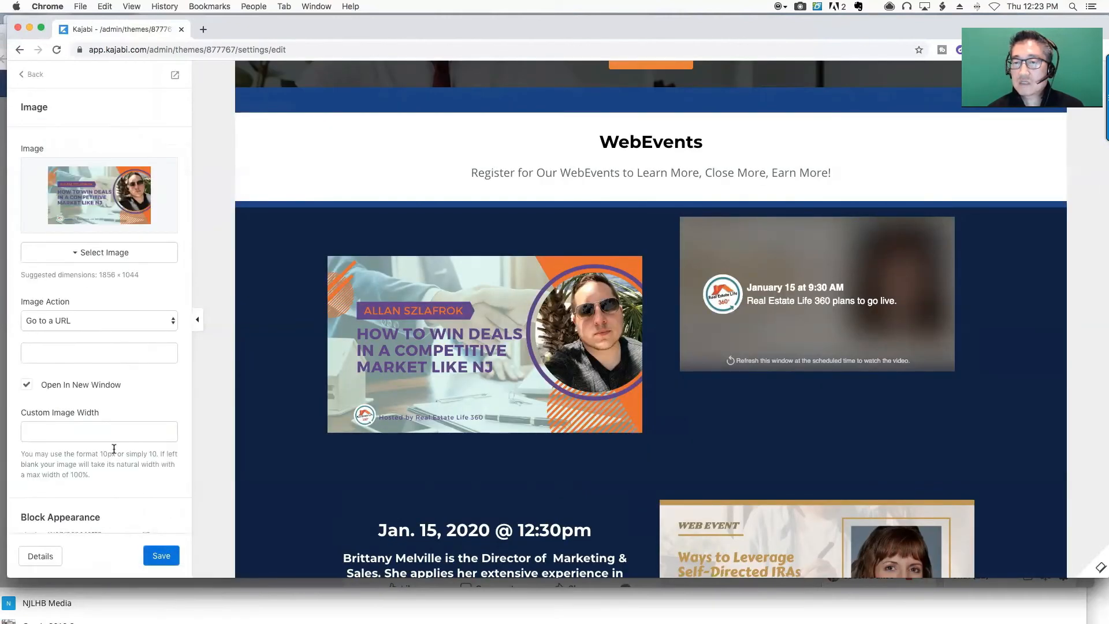
scroll(113, 450, "down", 3)
left_click(102, 515)
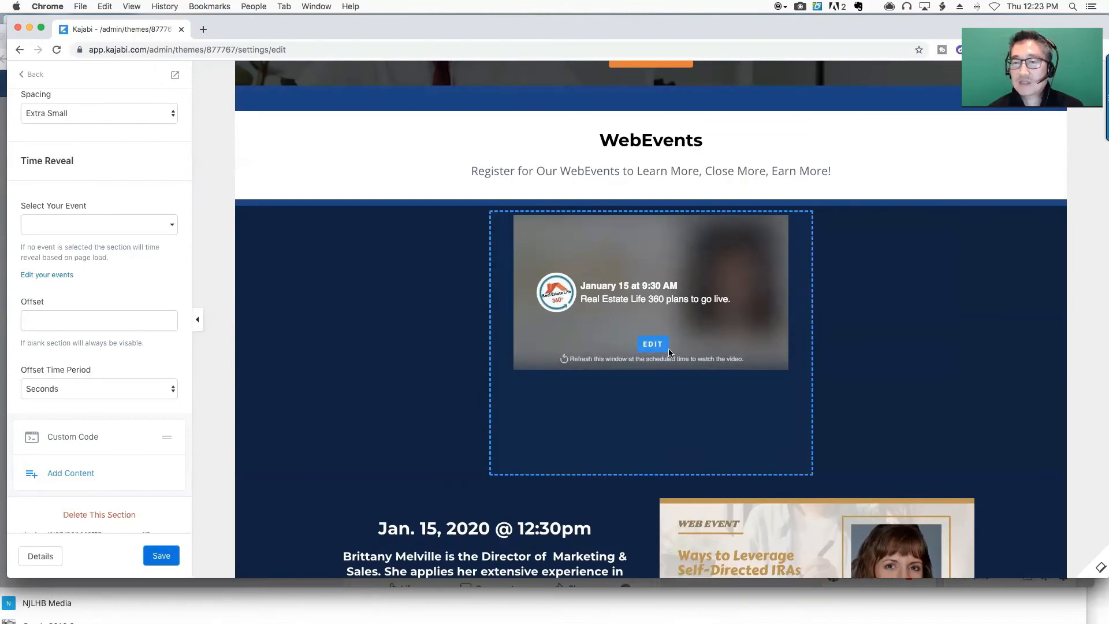
- Rename the webinar section directly below Spacer 1/2 as LiveCast
scroll(49, 351, "up", 10)
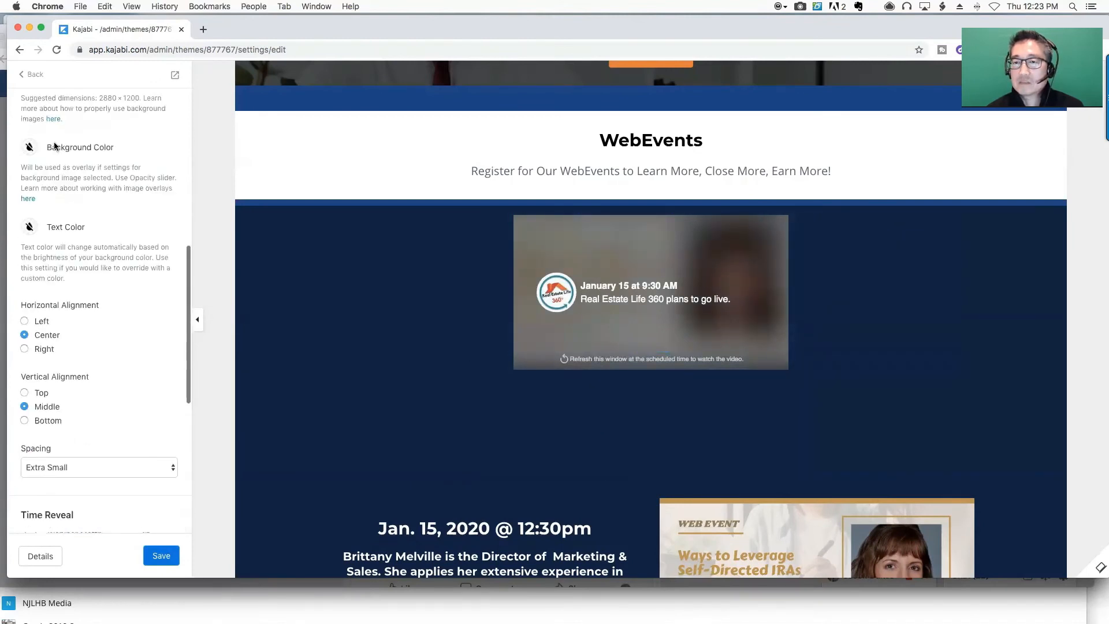
left_click(32, 75)
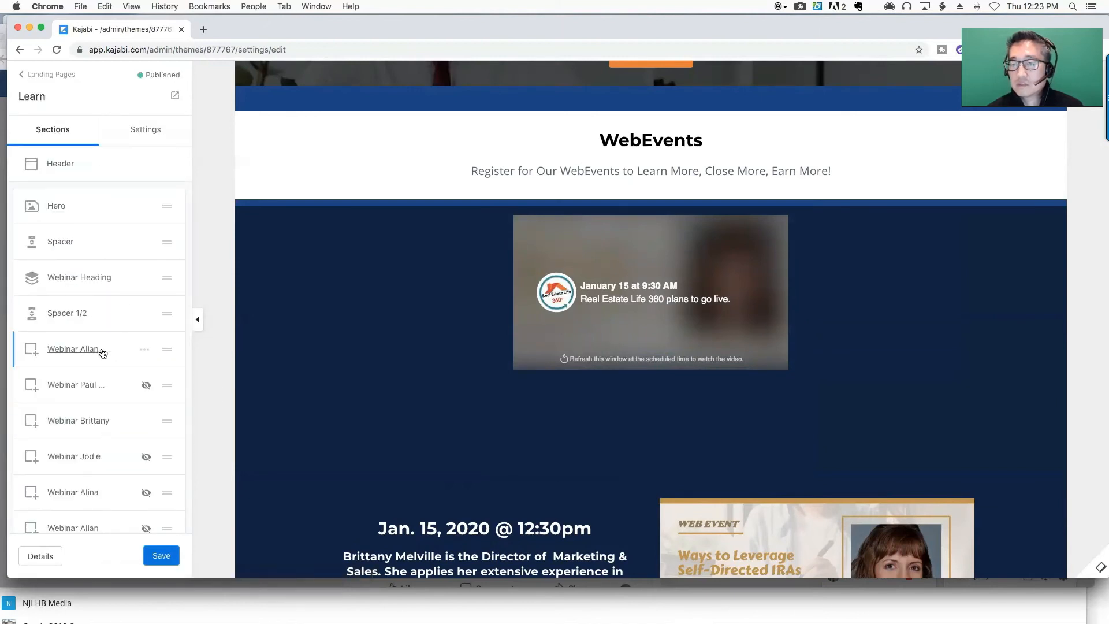
left_click(127, 349)
left_click(69, 368)
type("LiveCast")
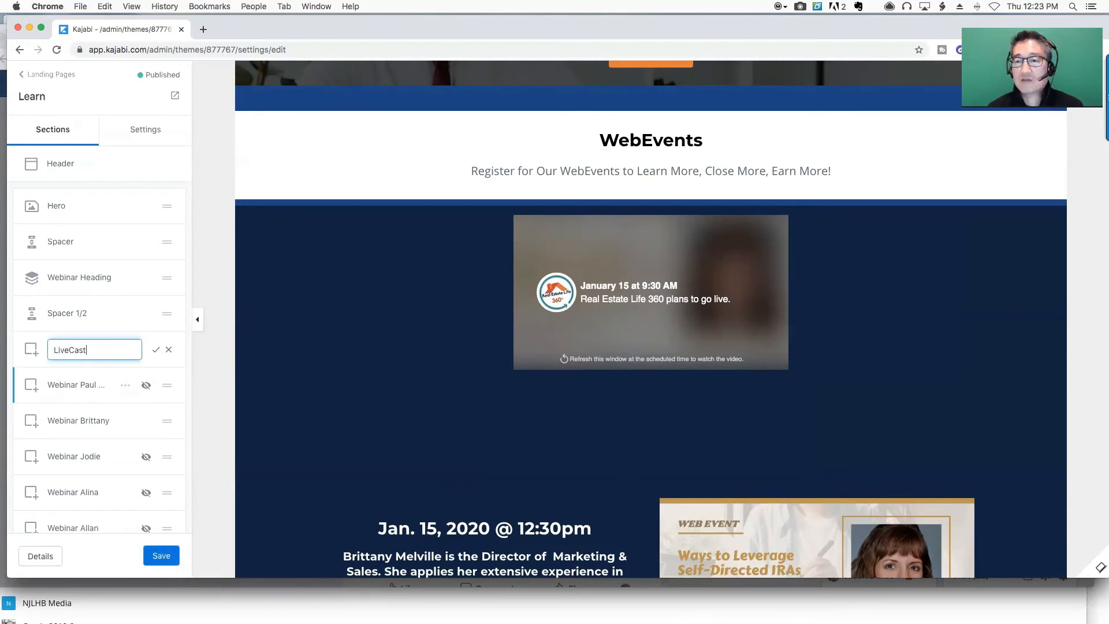
left_click(154, 352)
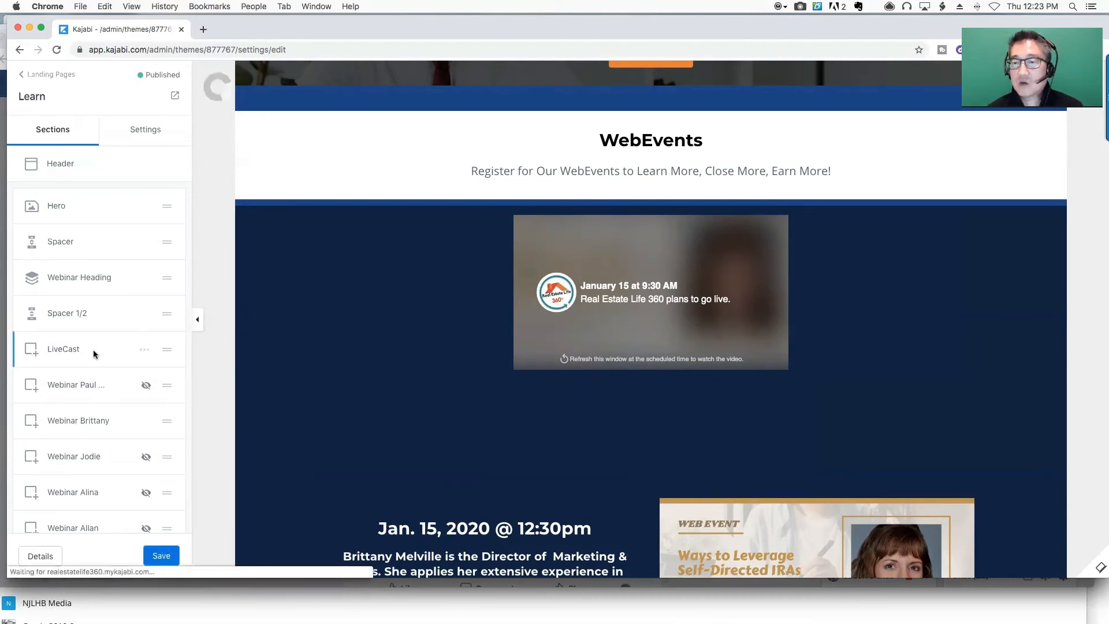
- Try left horizontal alignment on the LiveCast section, restore center, and try bottom vertical alignment
left_click(69, 350)
scroll(60, 159, "up", 2)
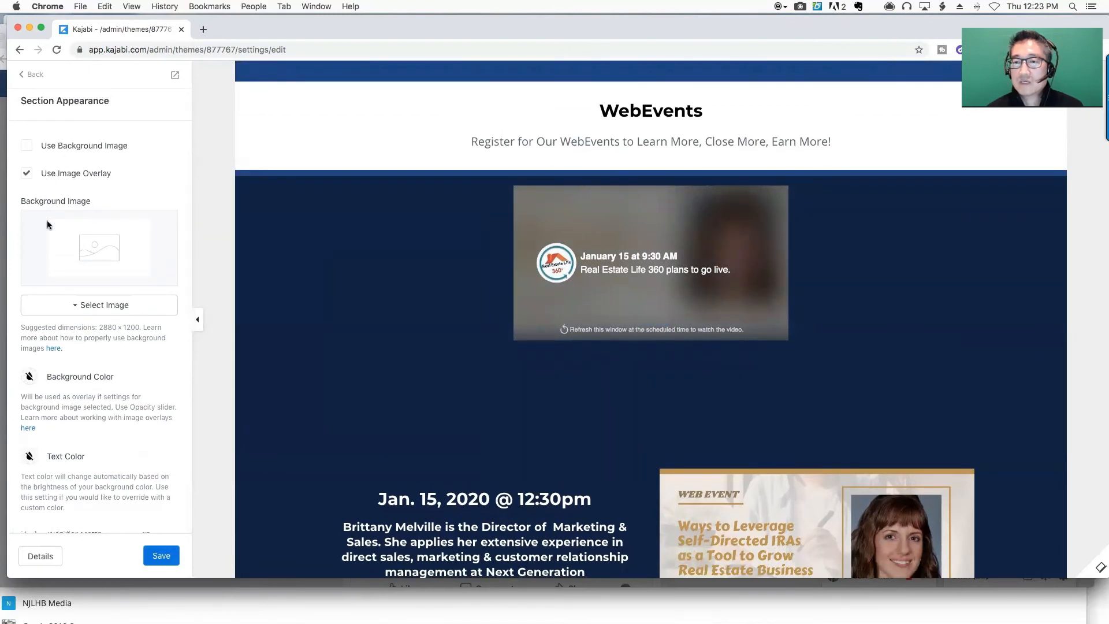
scroll(48, 225, "down", 5)
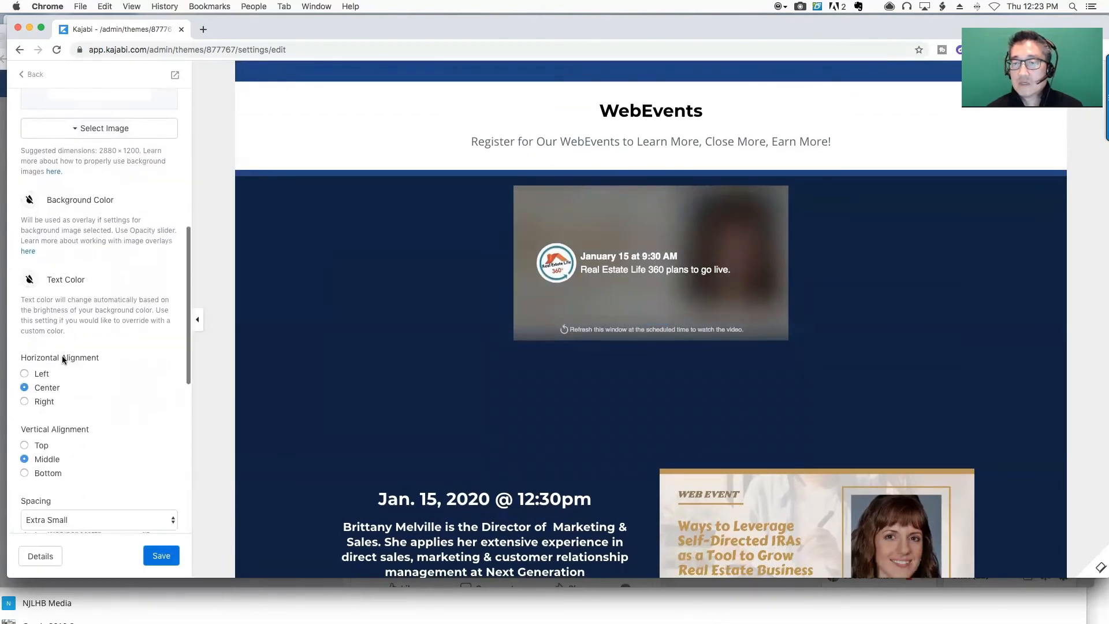
left_click(24, 375)
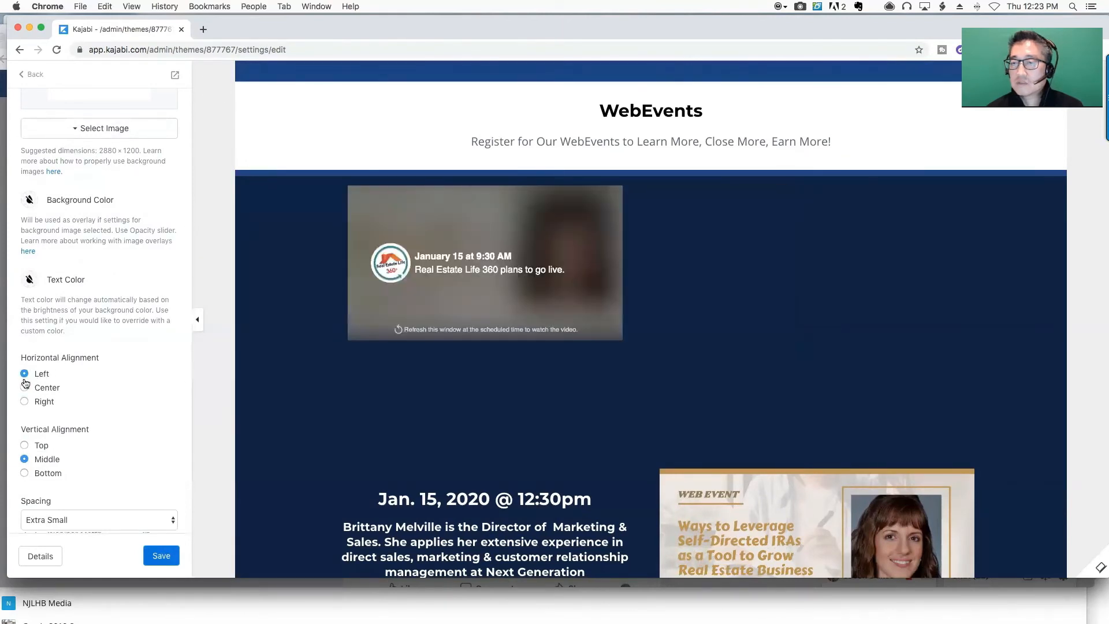
left_click(25, 388)
scroll(106, 377, "down", 2)
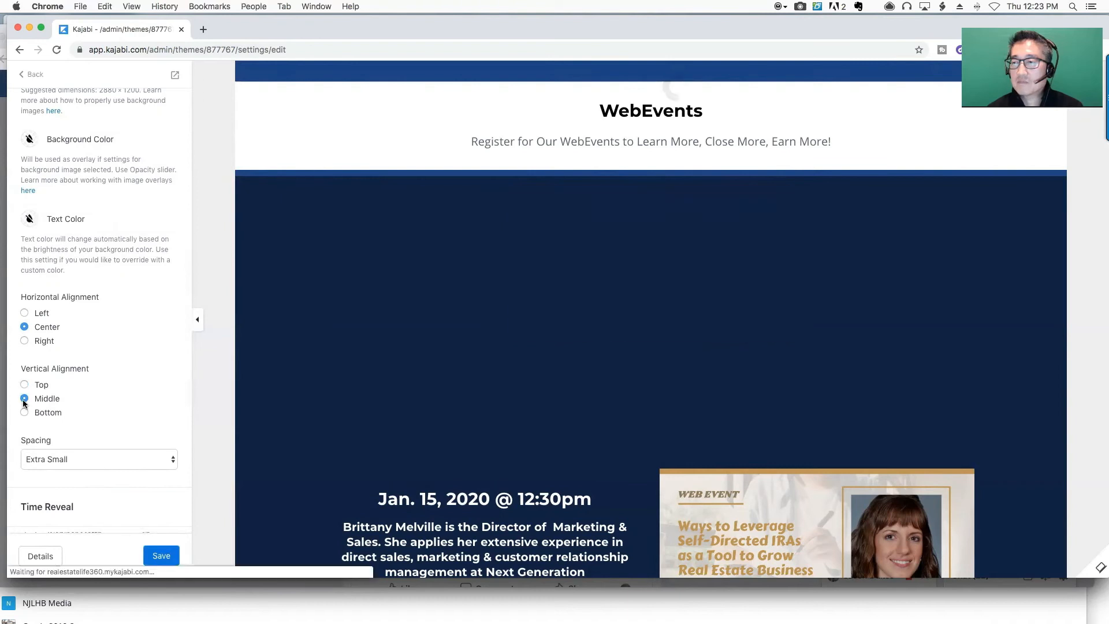
left_click(25, 413)
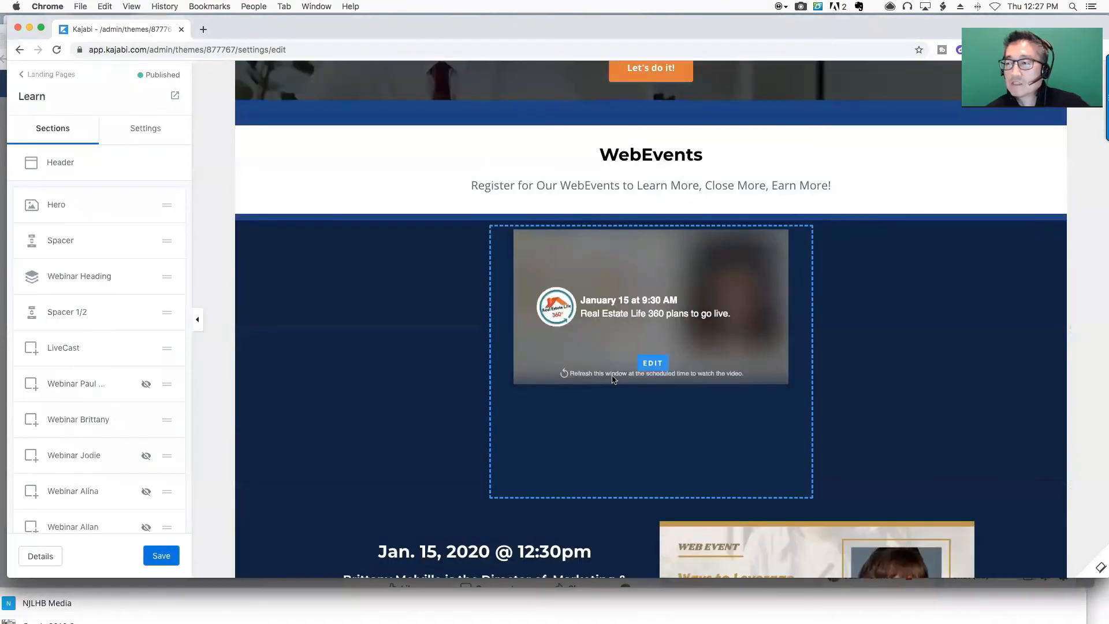
- Add a Text block to the LiveCast section beside the Custom Code block
scroll(549, 383, "down", 2)
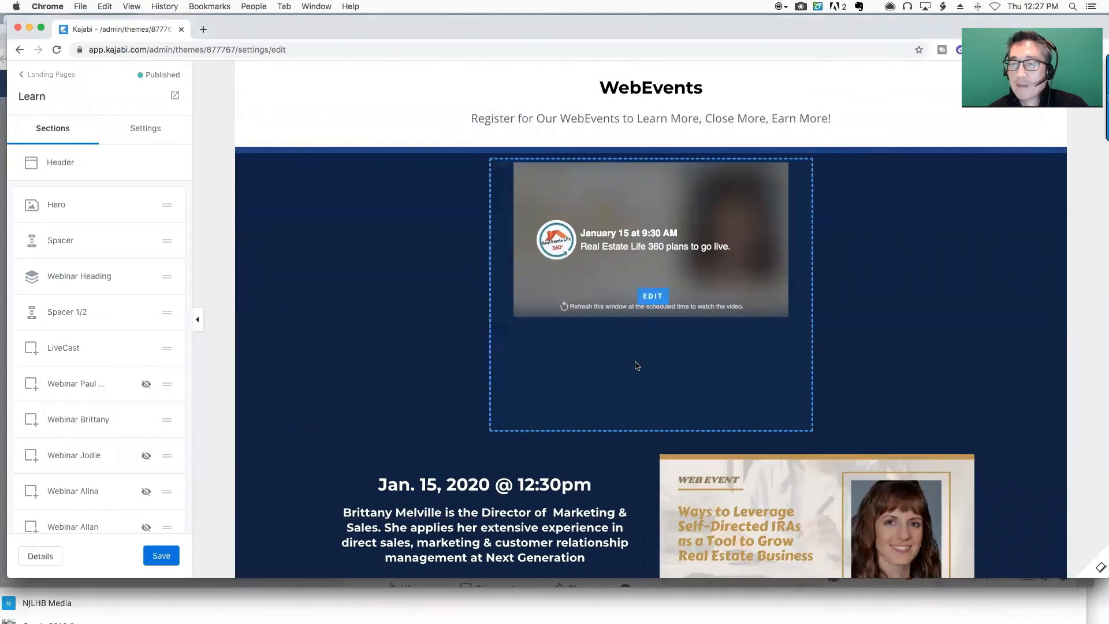
scroll(149, 363, "down", 1)
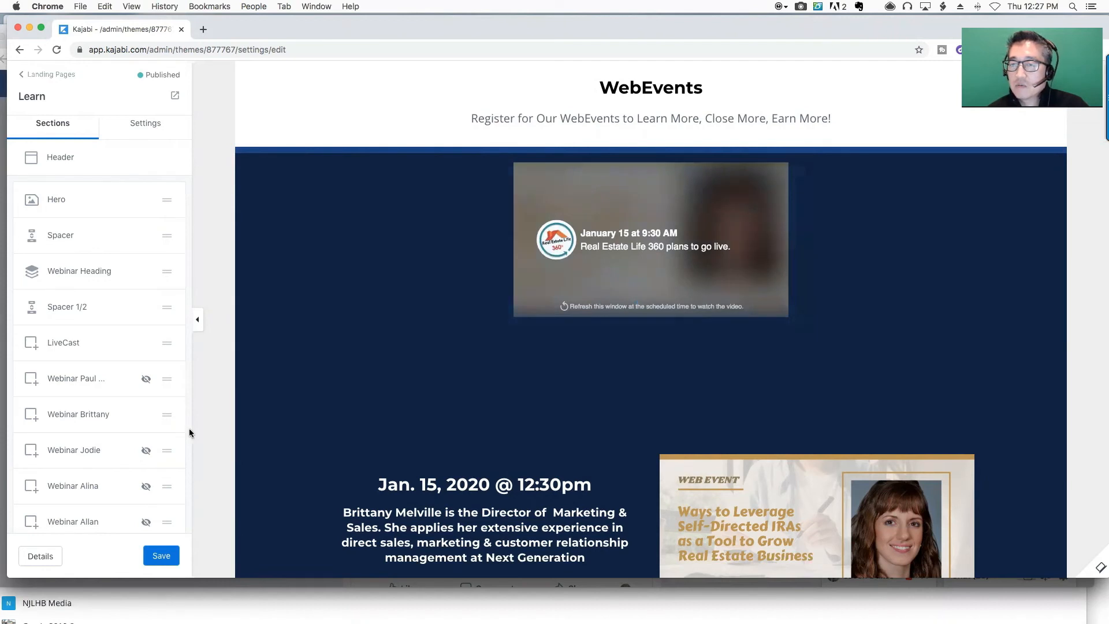
left_click(69, 343)
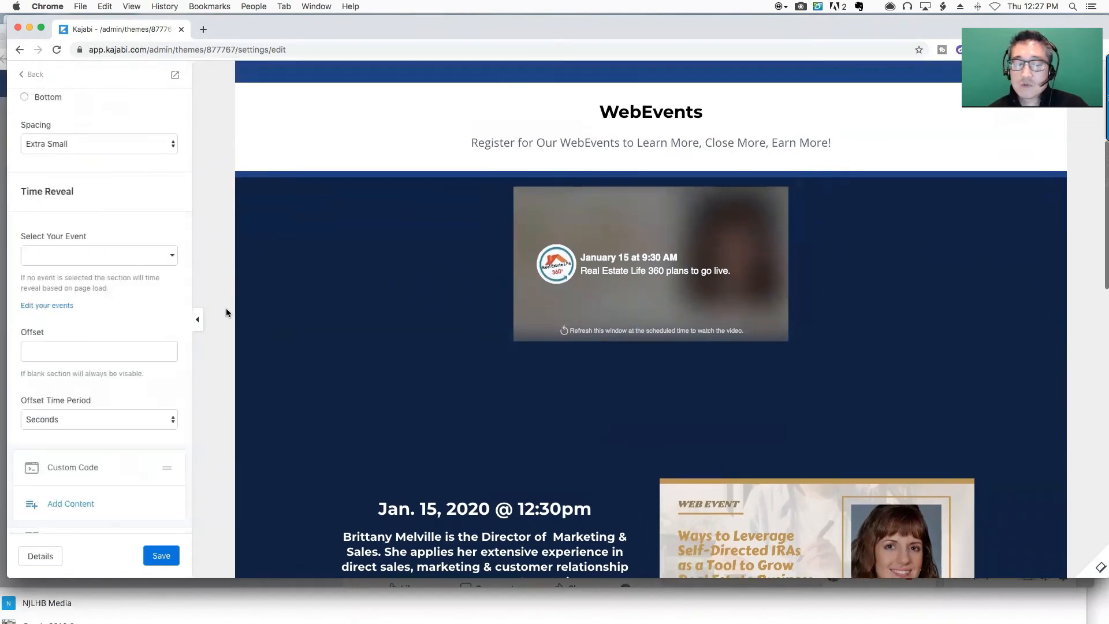
scroll(50, 352, "down", 2)
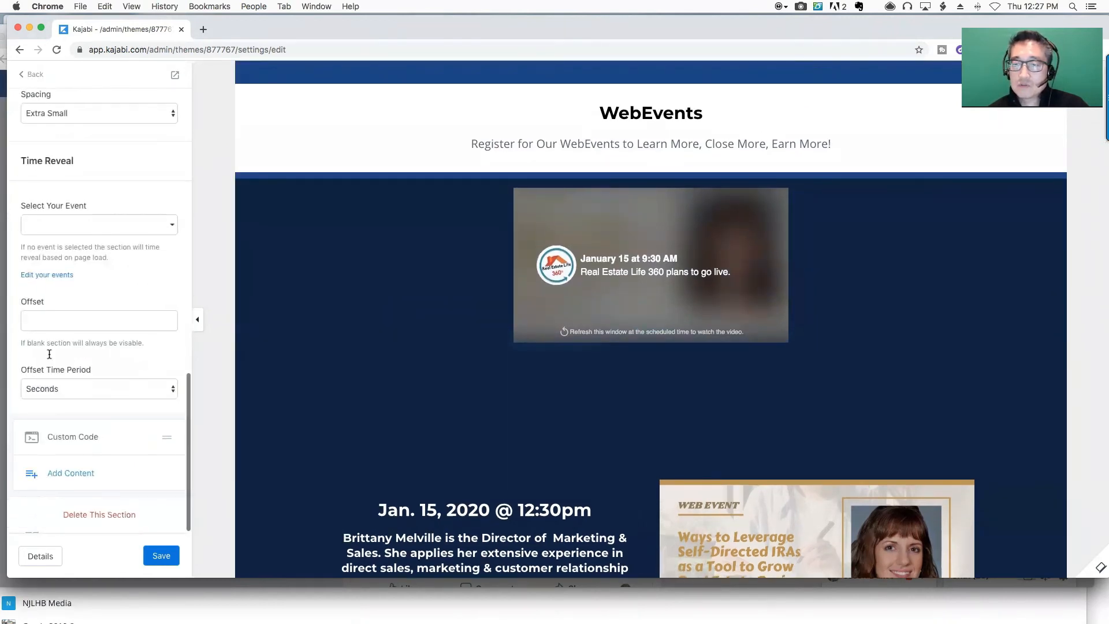
left_click(72, 477)
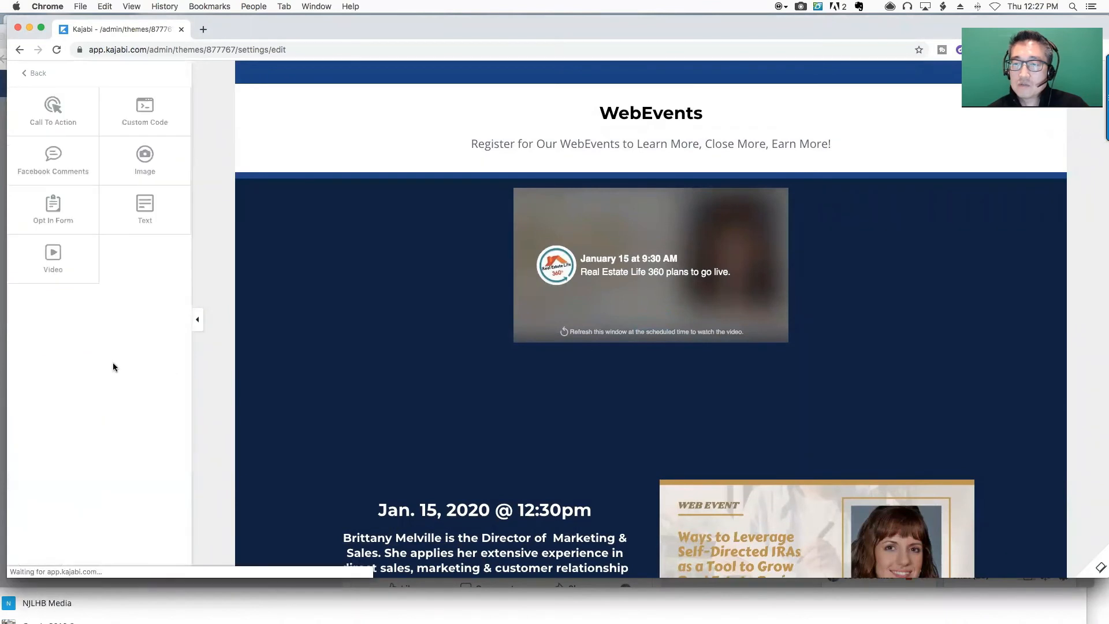
left_click(145, 212)
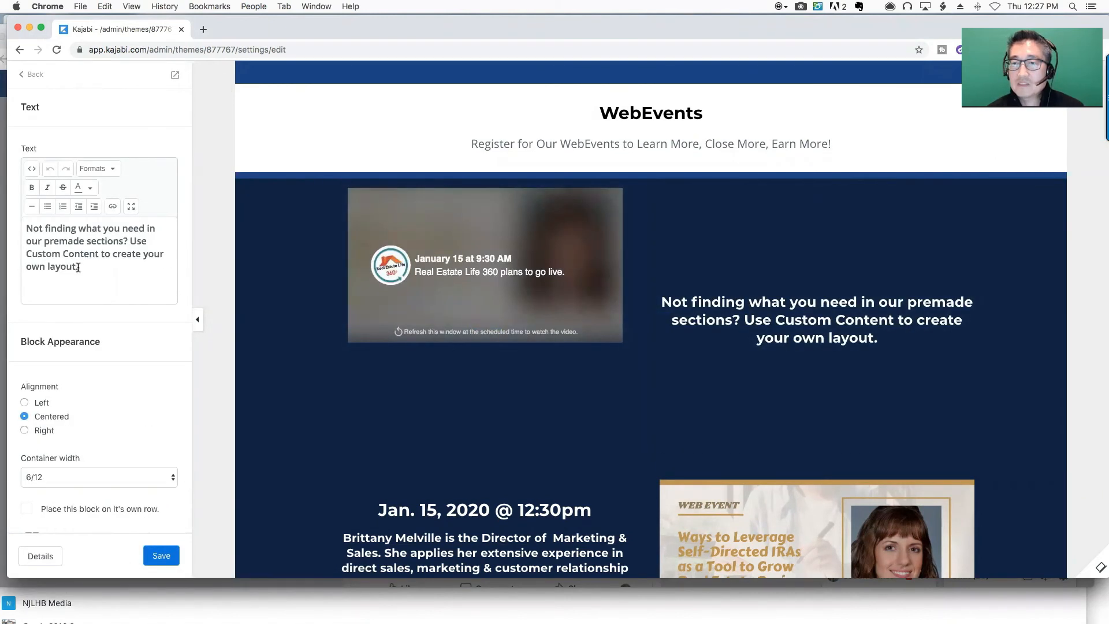
- Try to insert the copied Facebook embed code above the placeholder heading in the Text block's source code
left_click(32, 170)
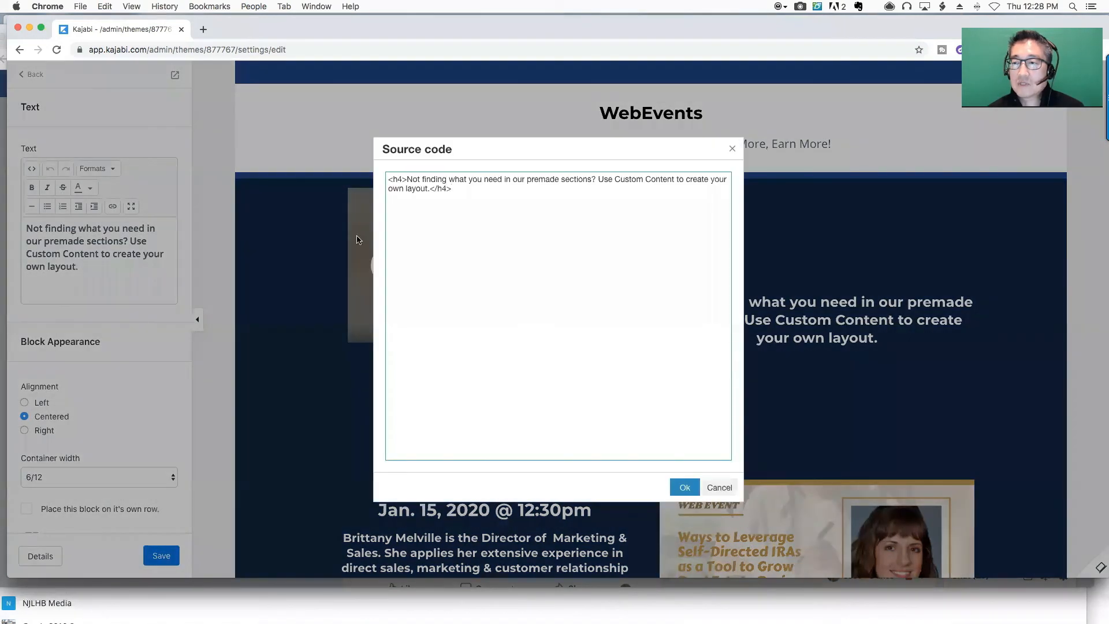
key("super+v")
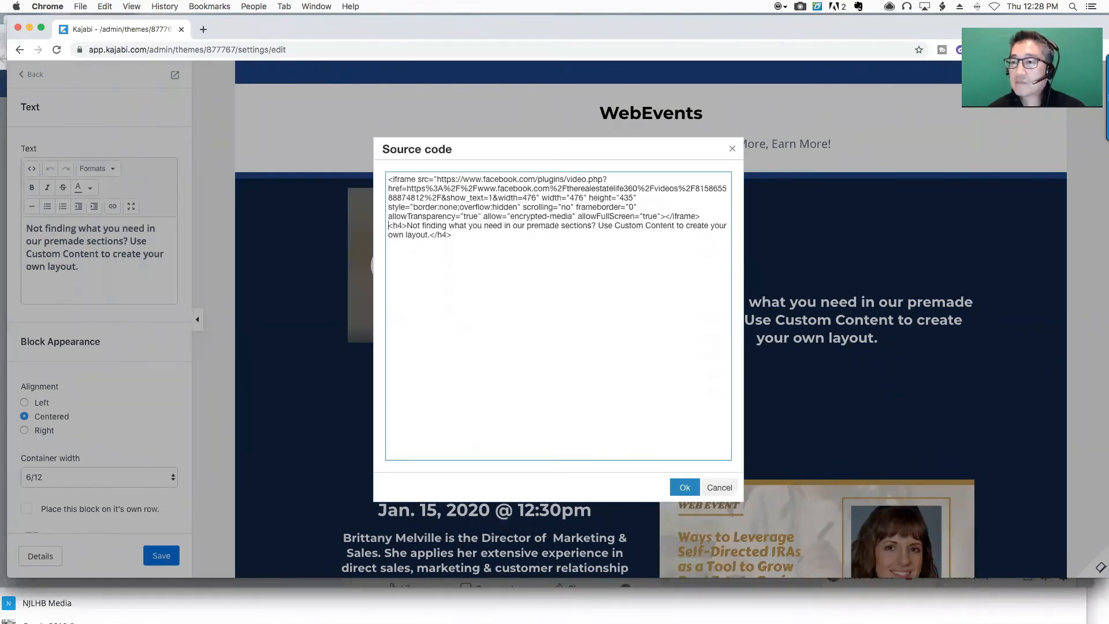
left_click(686, 490)
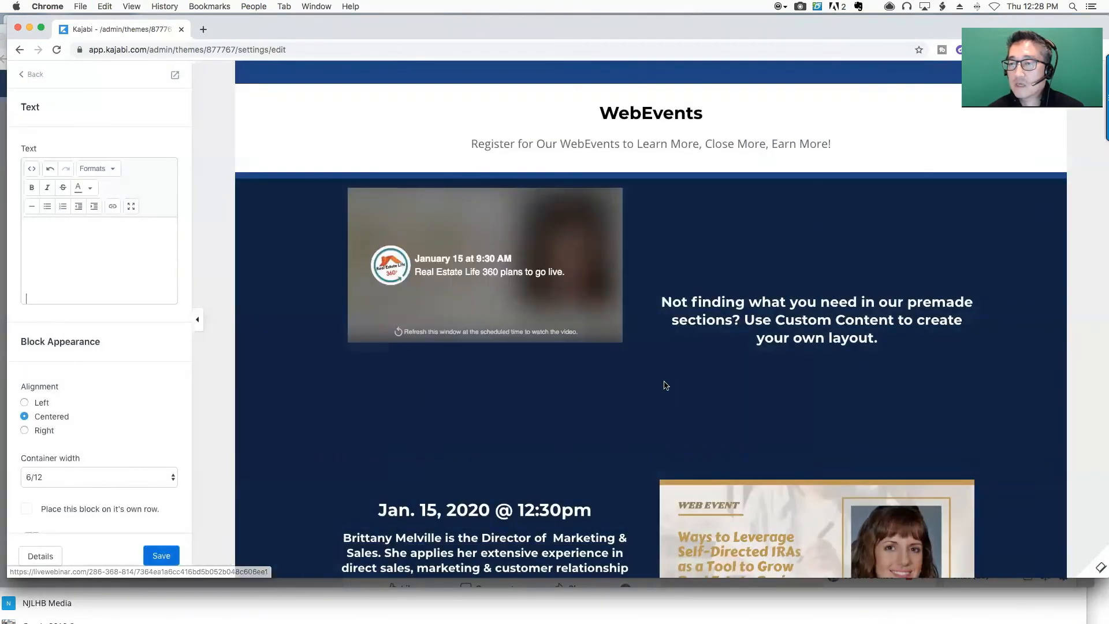
- Insert the Facebook embed code ahead of the placeholder heading in the Text block's HTML source and save the page
left_click(32, 168)
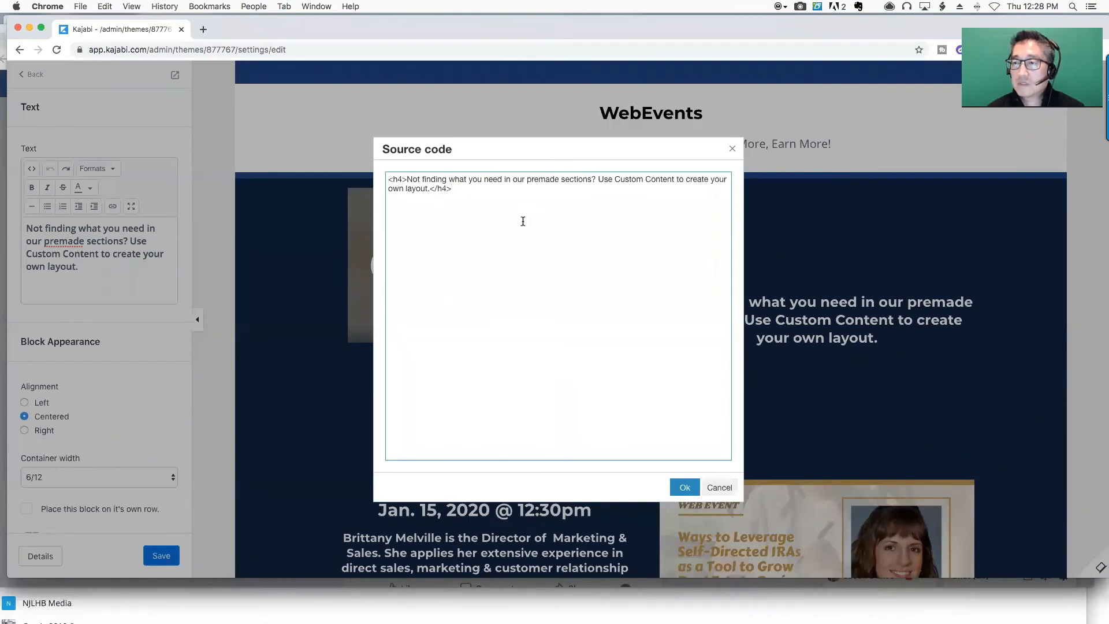
key("super+v")
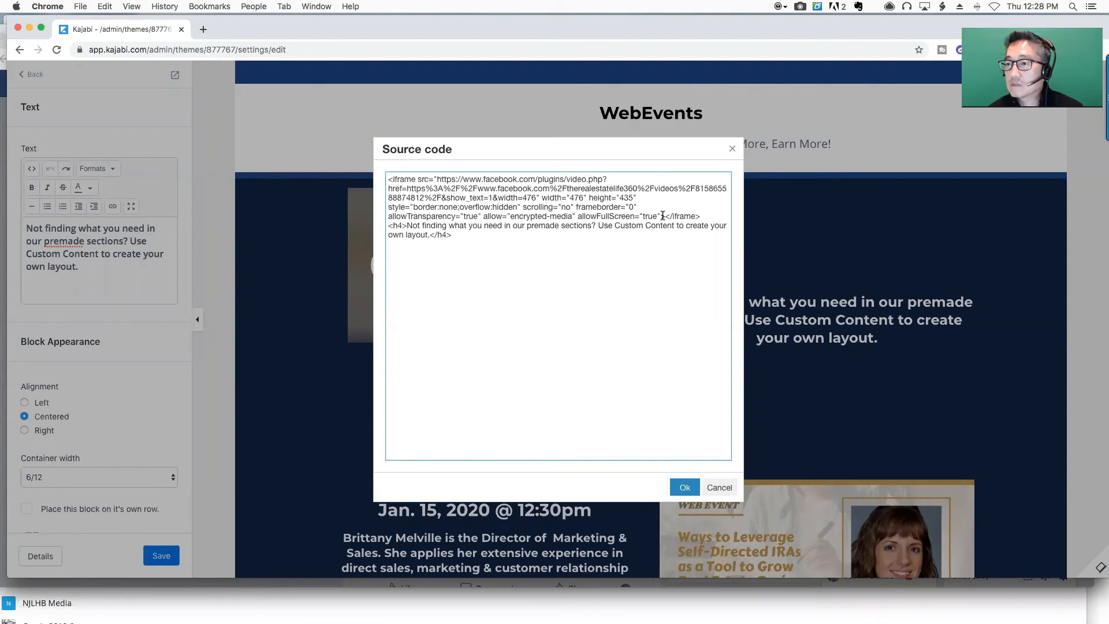
left_click(686, 487)
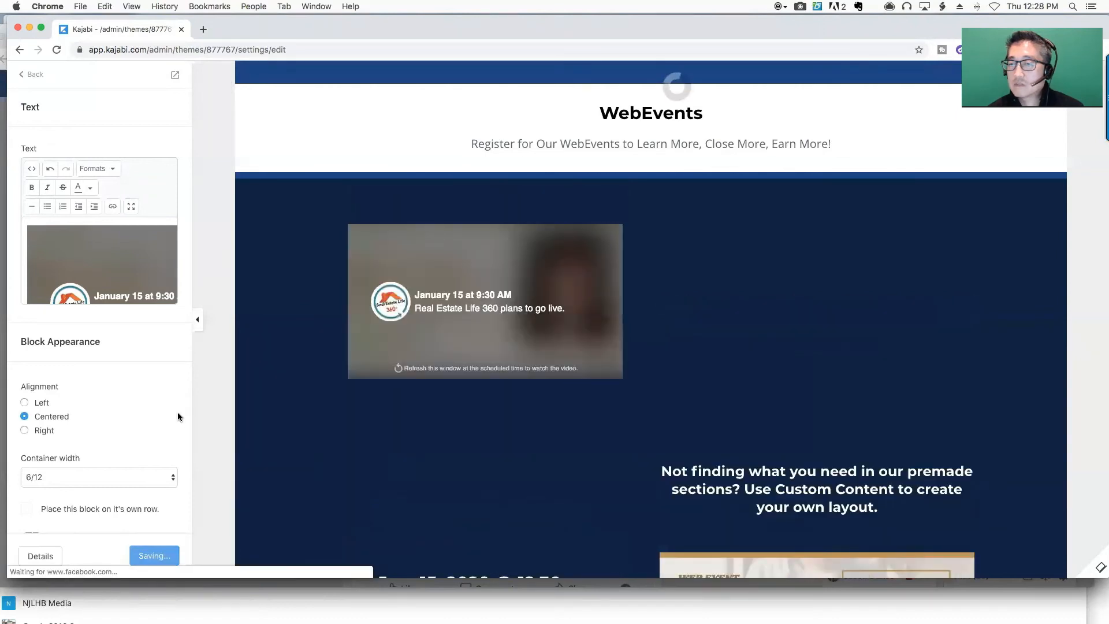
mouse_move(820, 357)
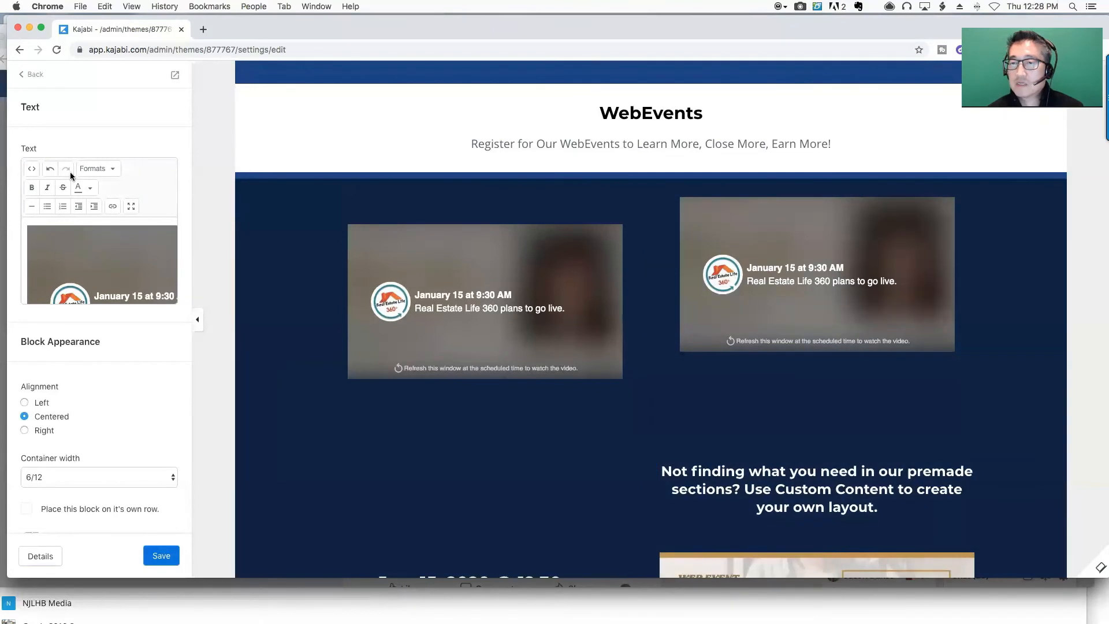
- Set the iframe height to 350 in the Text block's source code and apply the change
left_click(32, 169)
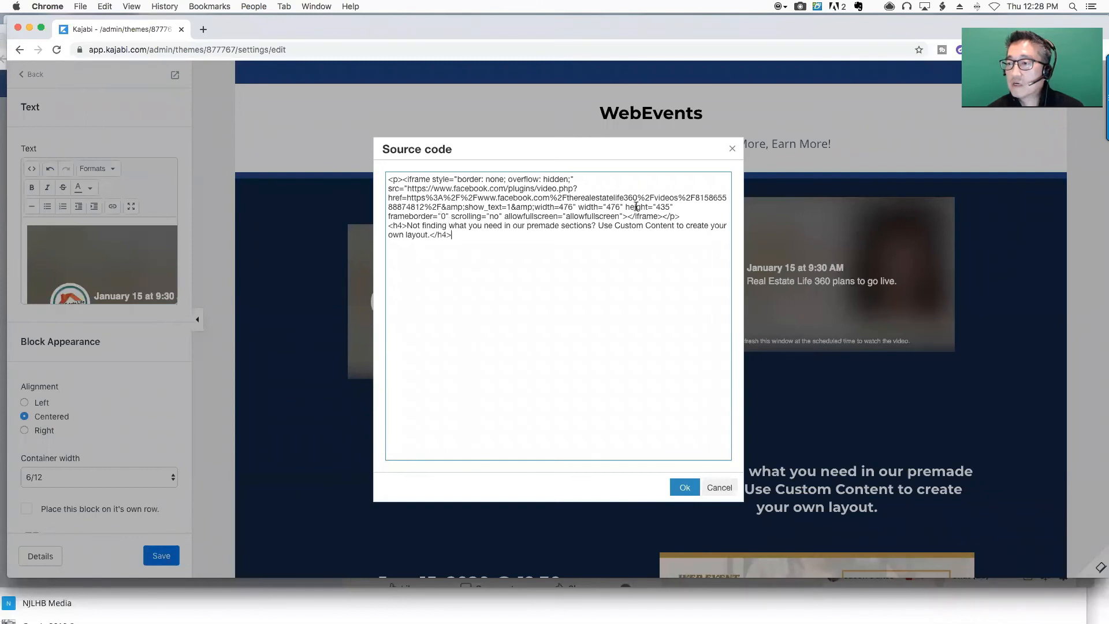
left_click(669, 206)
key("BackSpace")
key("BackSpace")
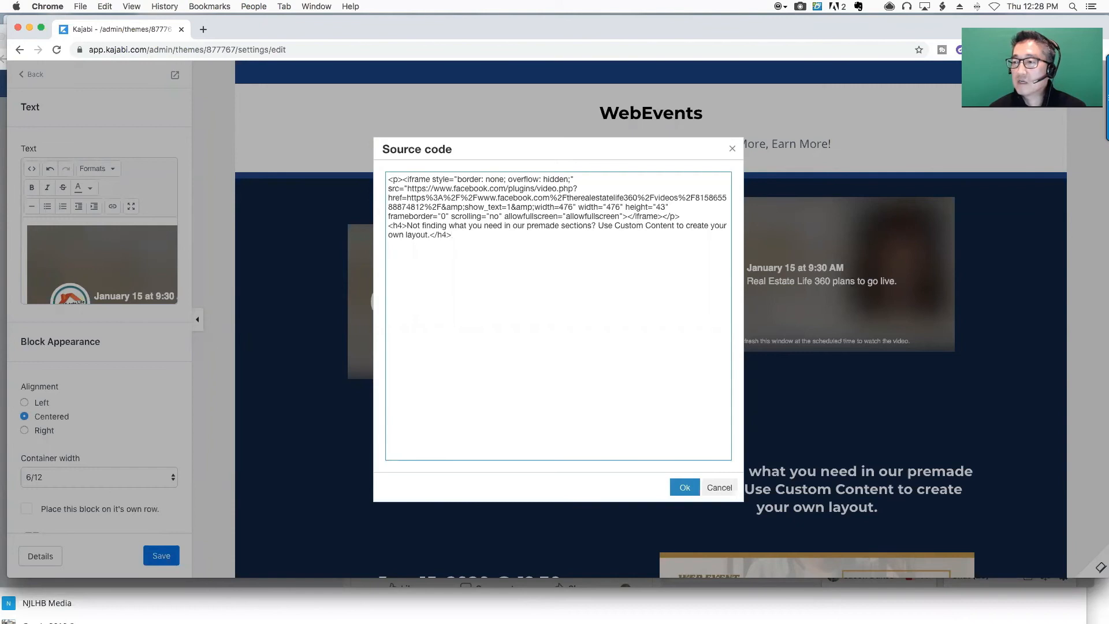
key("BackSpace")
type("350")
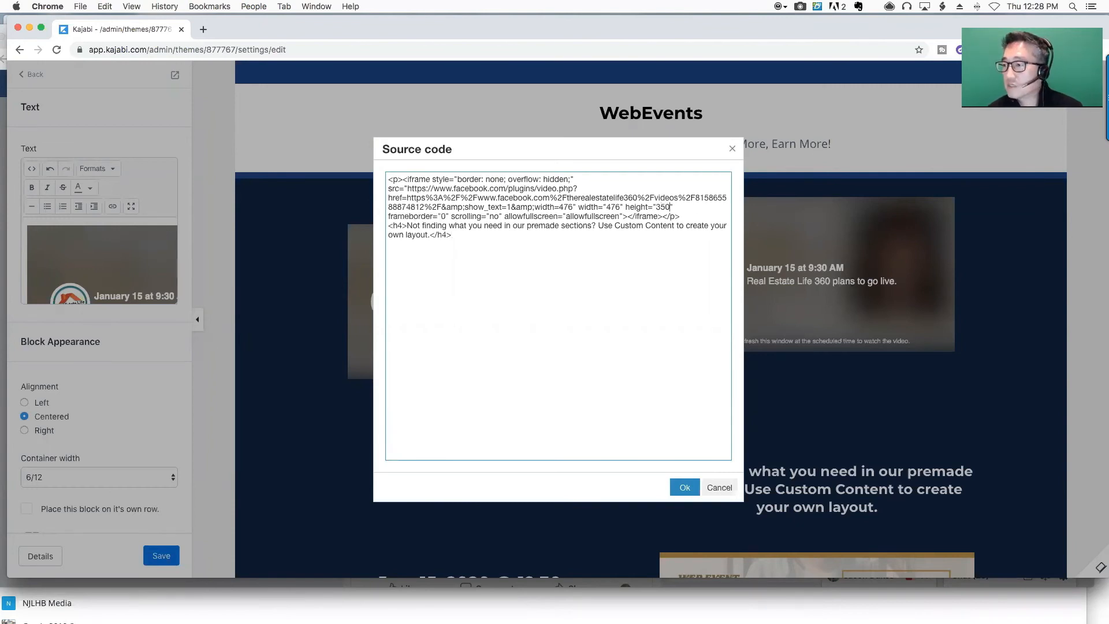
left_click(685, 487)
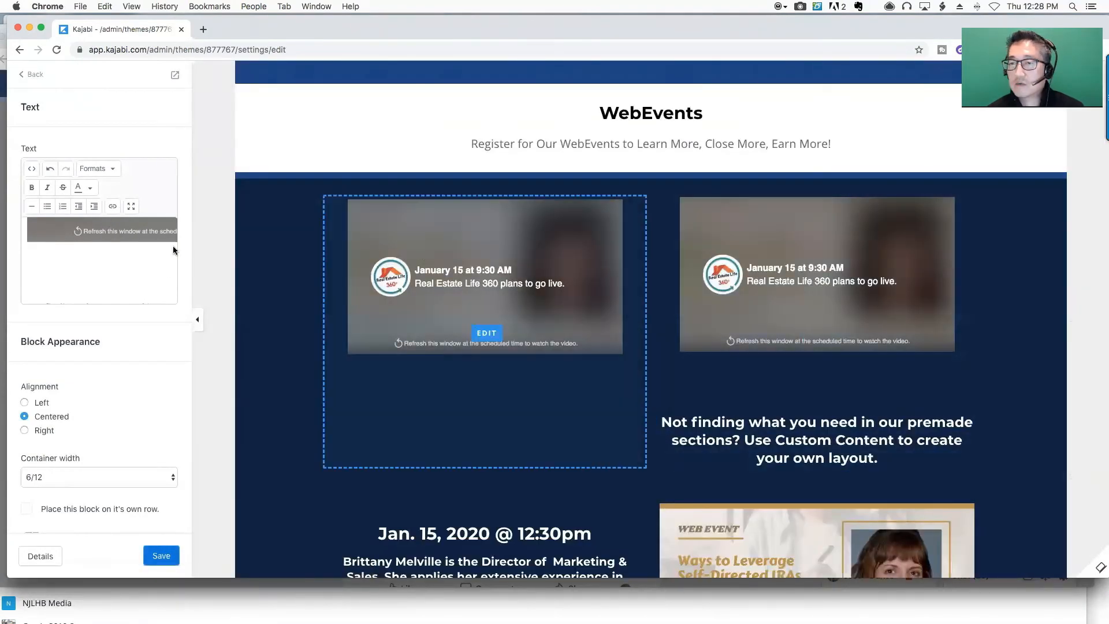
- Set the Facebook iframe height to 300 in the Text block's source code and save the page
scroll(122, 249, "up", 2)
scroll(123, 250, "up", 2)
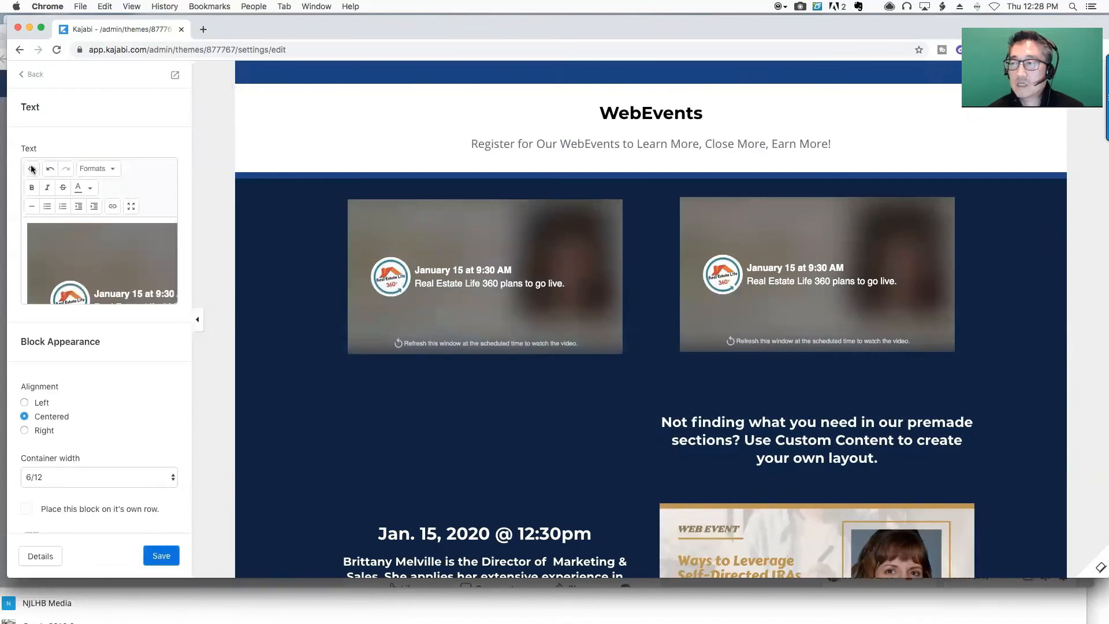
left_click(32, 168)
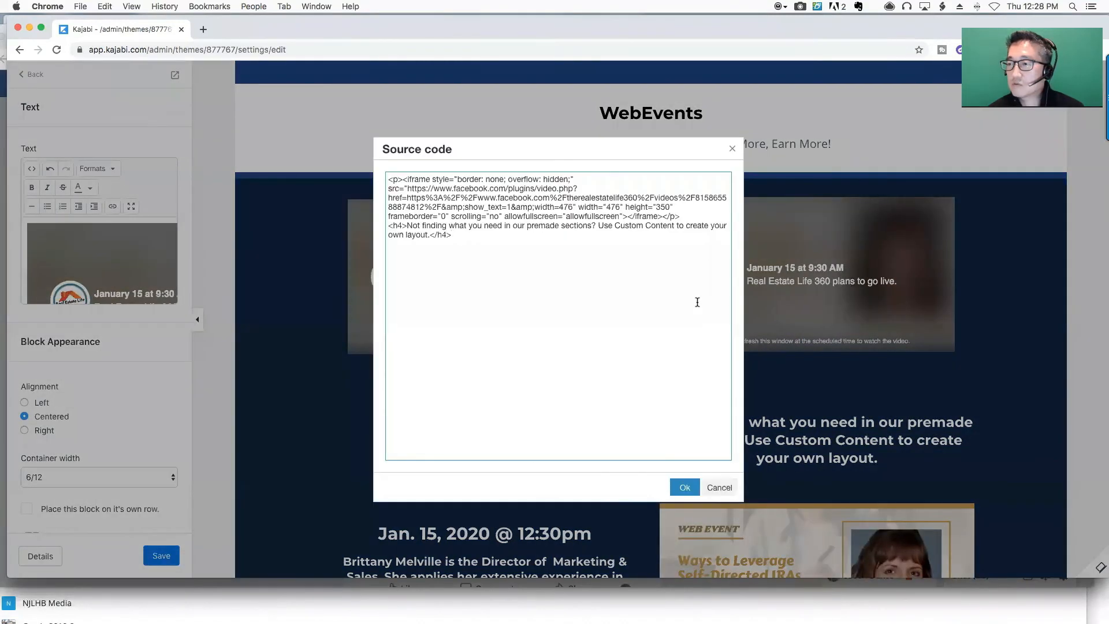
left_click(668, 208)
key("BackSpace")
type("0")
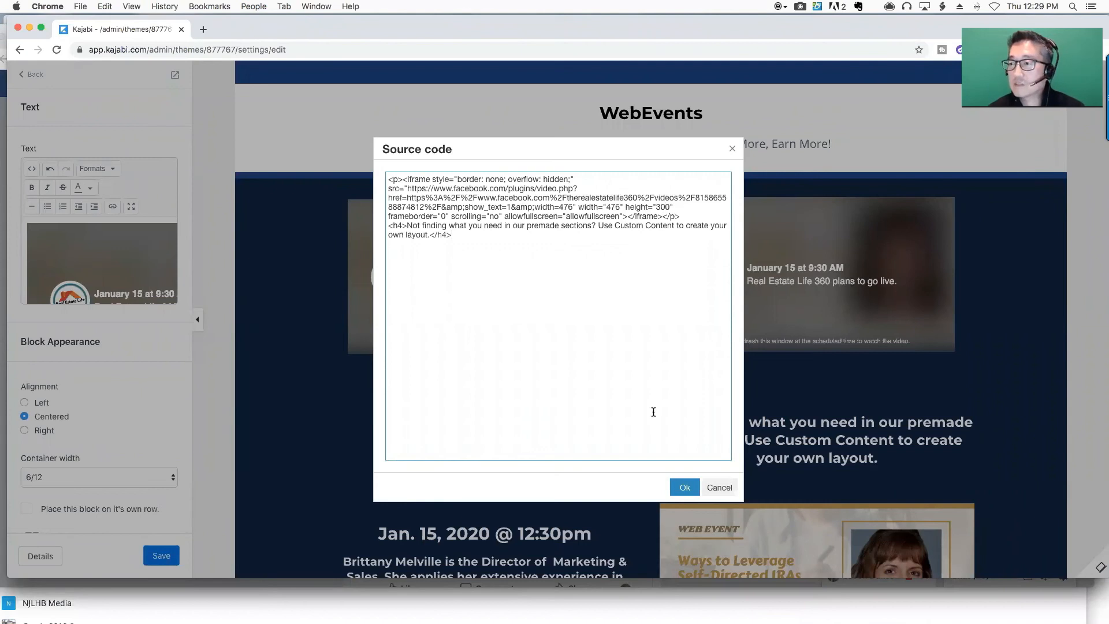
left_click(684, 488)
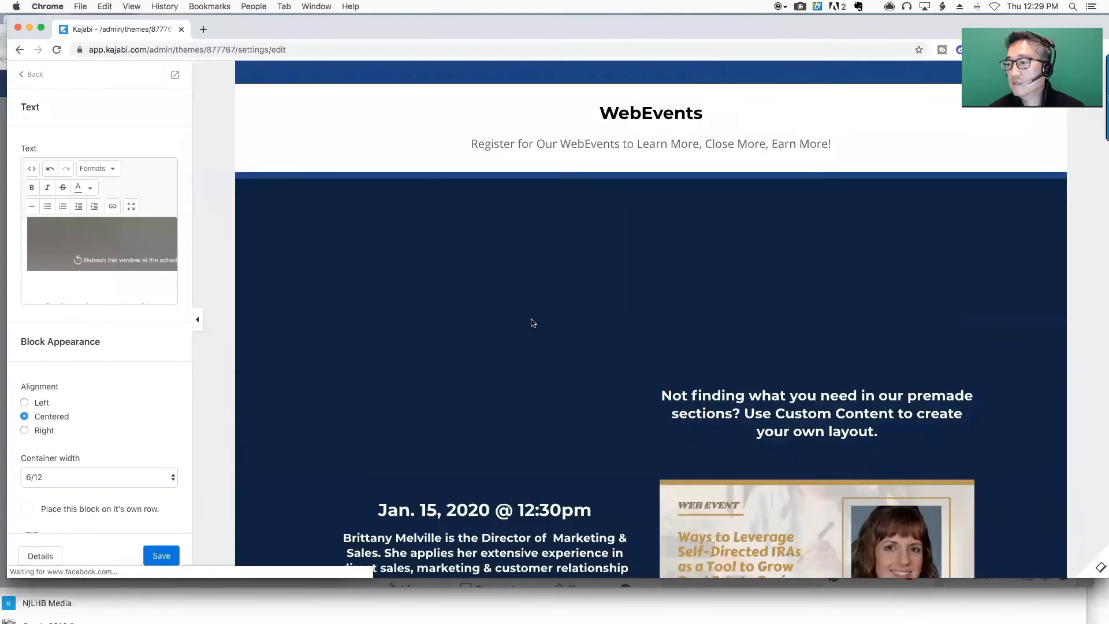
left_click(161, 556)
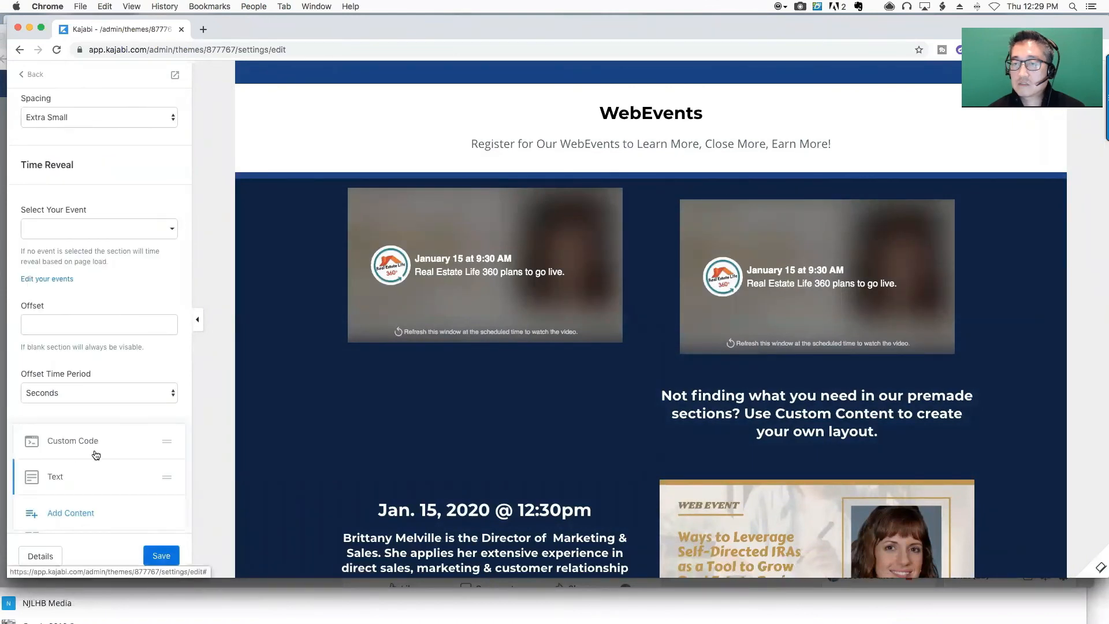
- Remove the Custom Code block from the LiveCast section and save the page
left_click(87, 441)
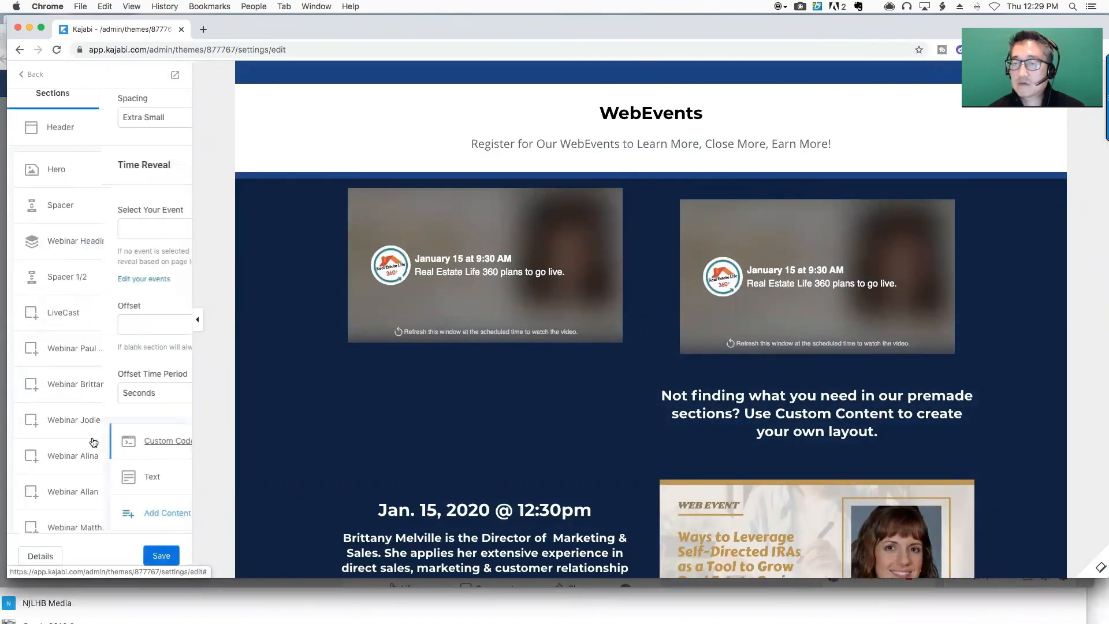
left_click(108, 452)
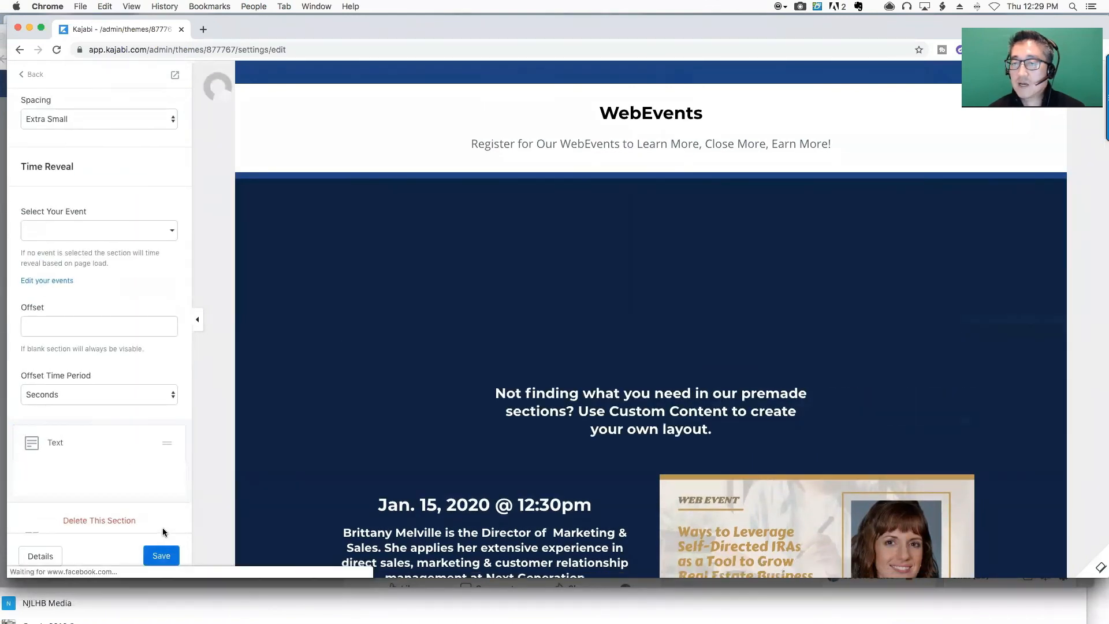
left_click(162, 556)
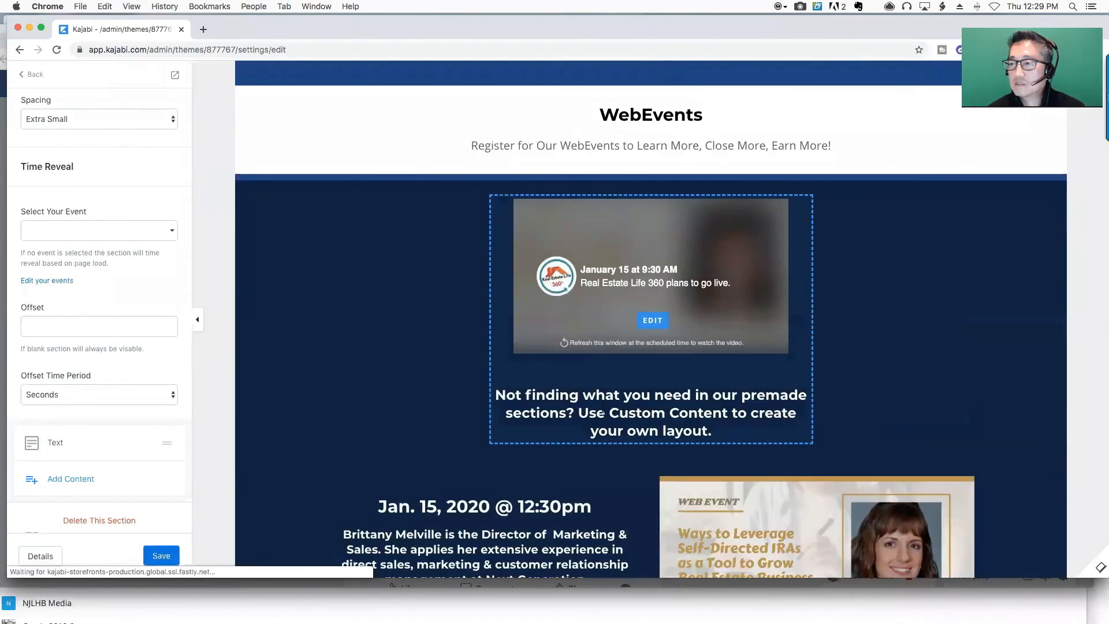
- Replace the placeholder heading below the embedded video in the LiveCast Text block with "Watch the Upcoming LiveCast Here"
left_click(652, 320)
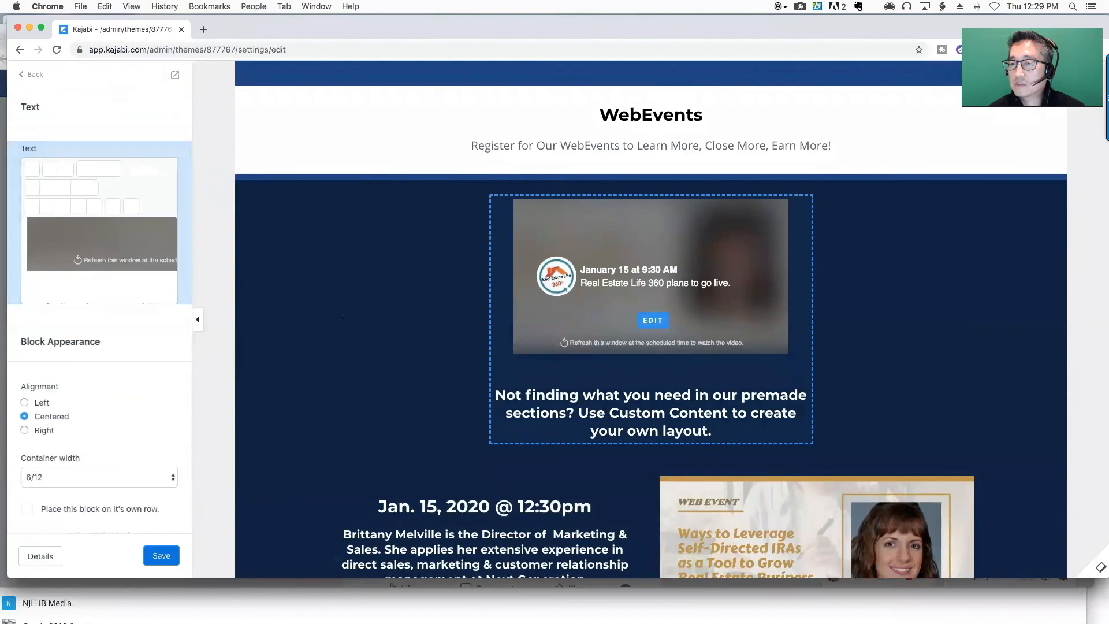
scroll(136, 283, "down", 2)
left_click(58, 260)
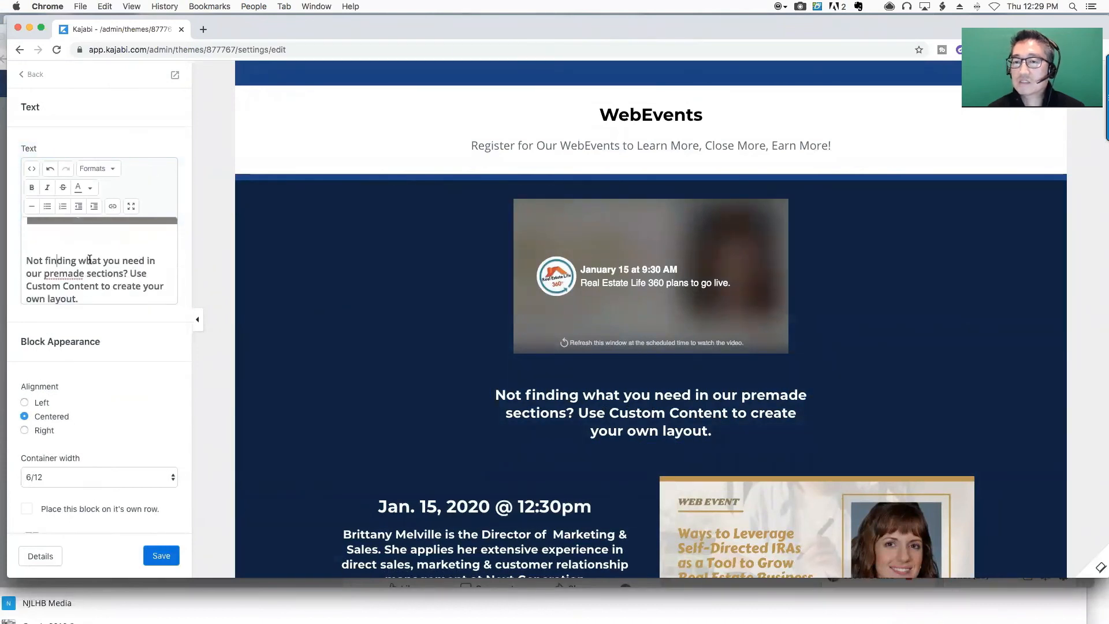
left_click(43, 261)
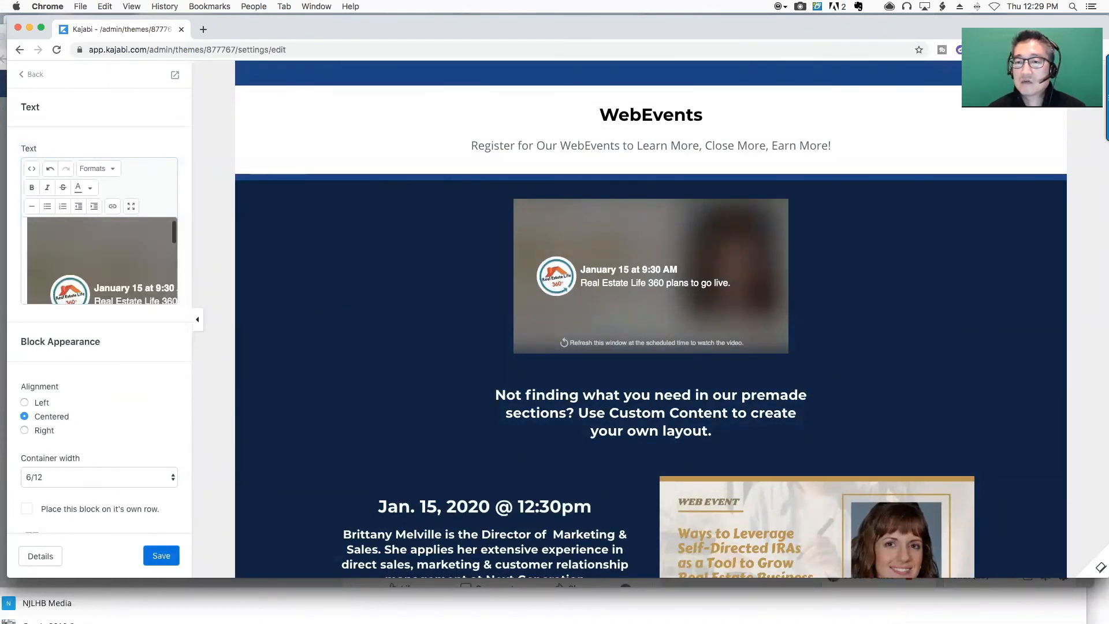
key("shift+End")
key("shift+Down")
key("shift+Down")
key("shift+Down")
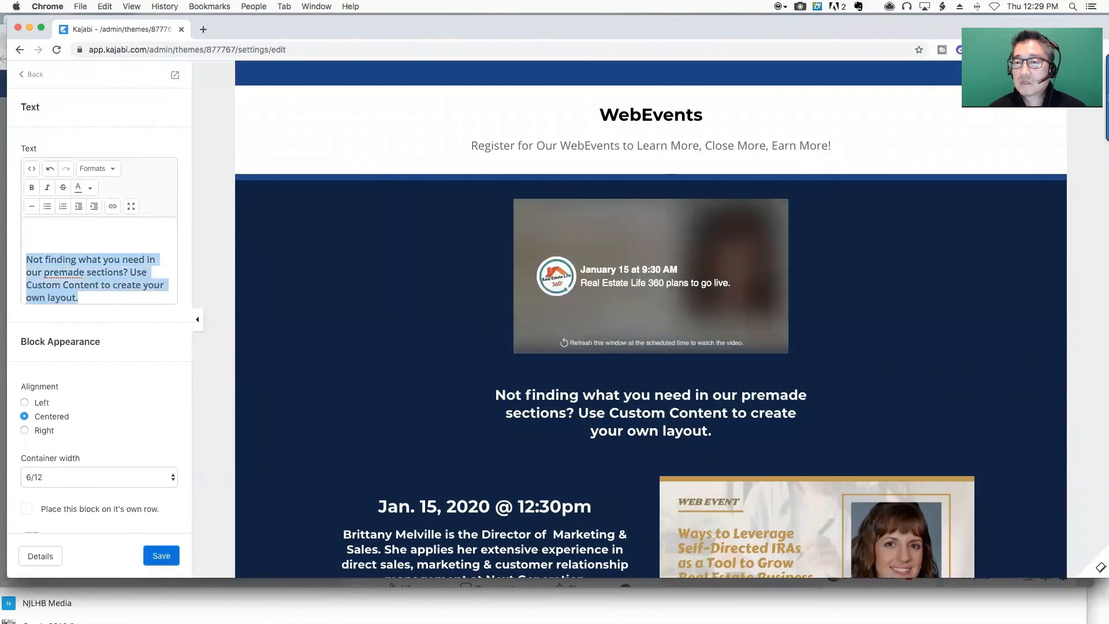
type("Watch the LiveCast Here")
left_click(72, 287)
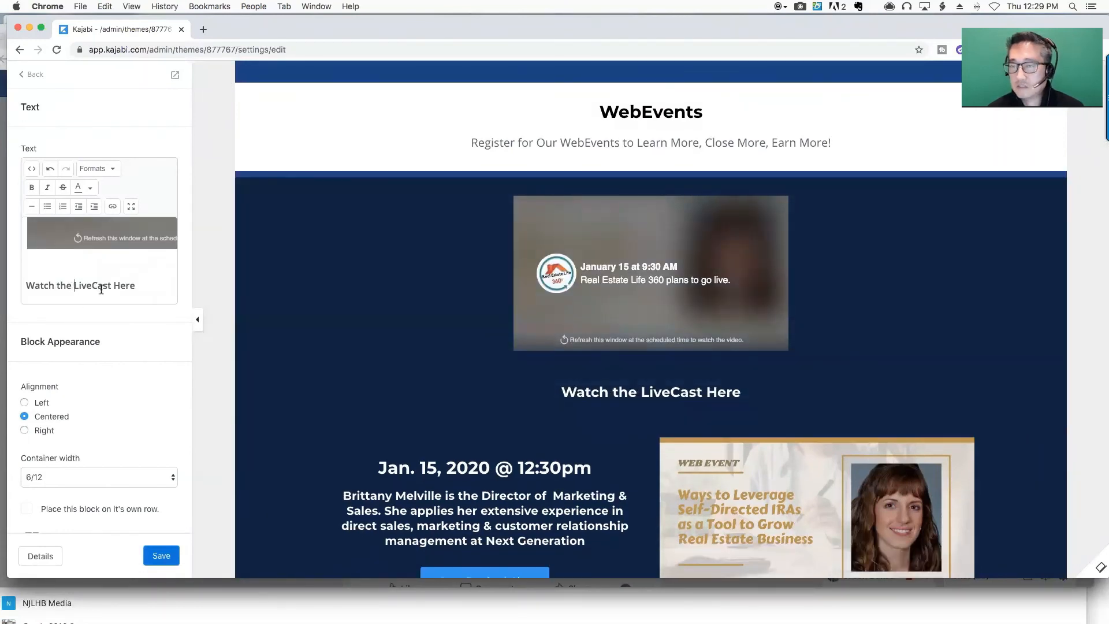
type("Upcoming")
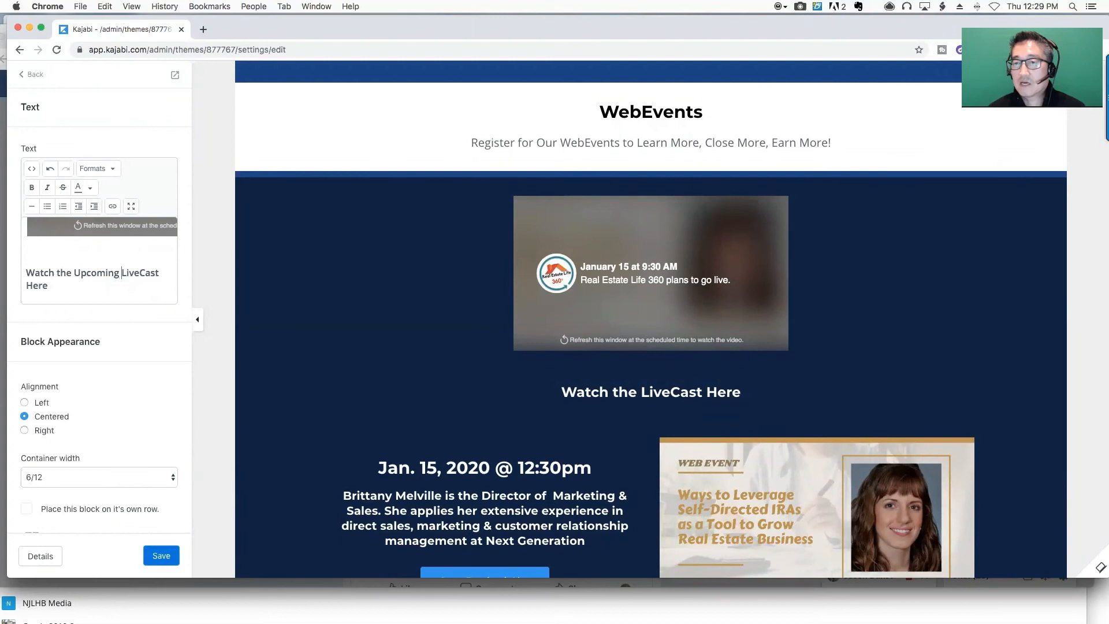
- Retype the closing word "Here" in the LiveCast heading and save the page
left_click(60, 285)
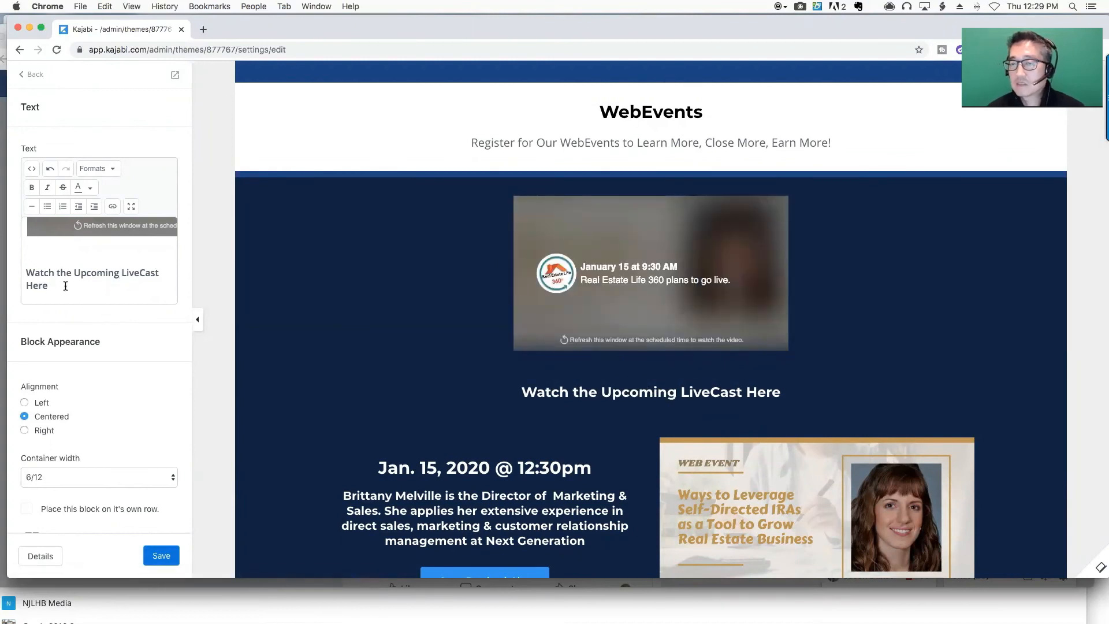
key("BackSpace")
key("BackSpace")
key("BackSpace")
key("BackSpace")
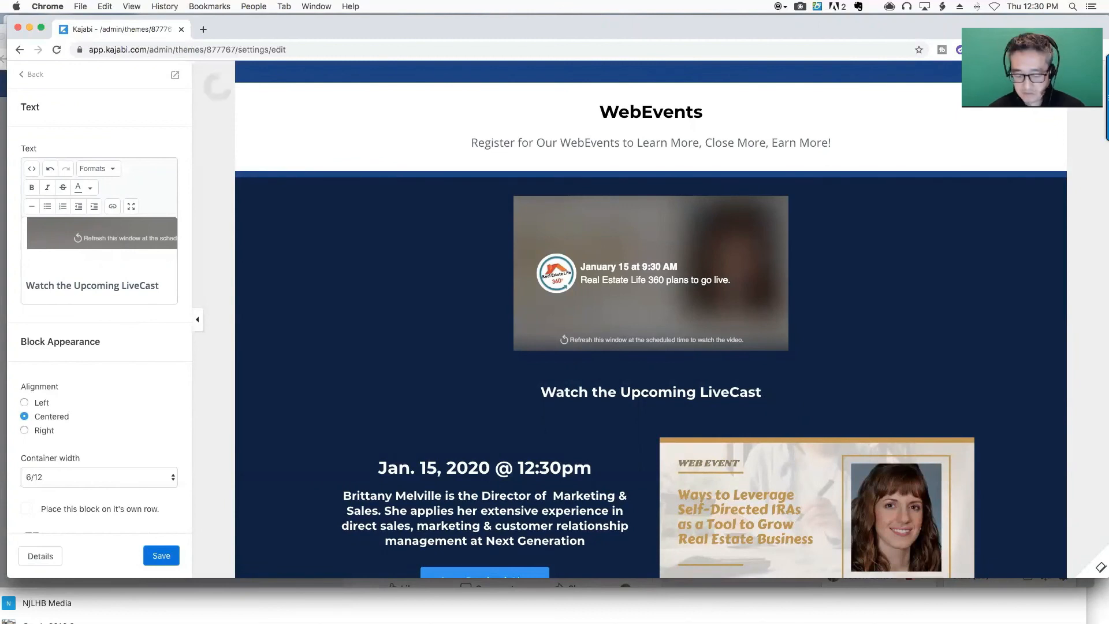
type("Here")
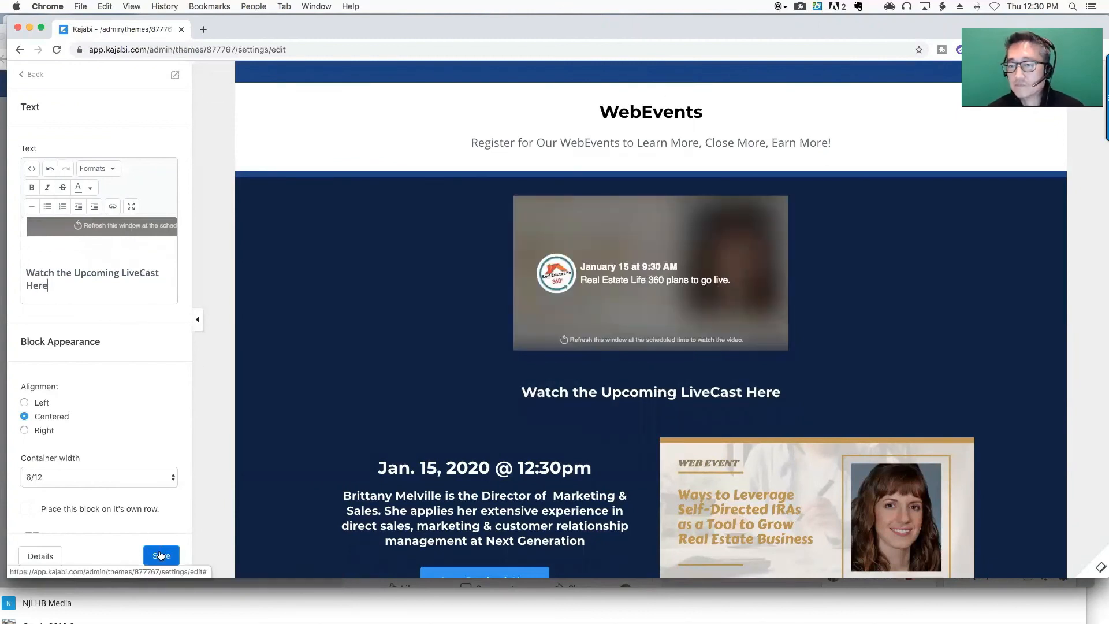
left_click(162, 556)
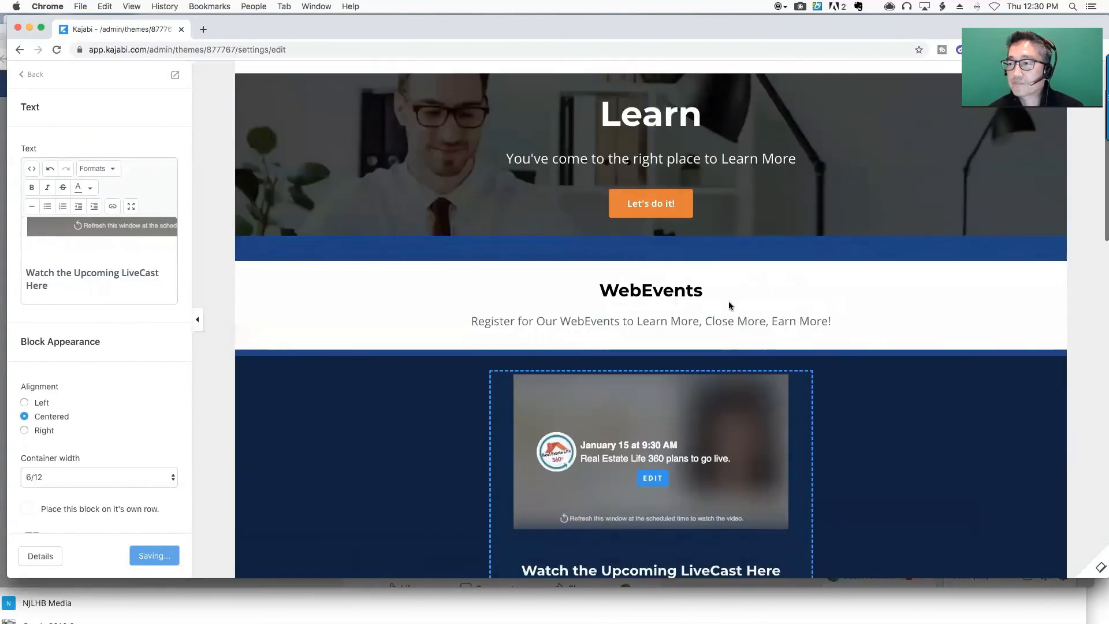
scroll(729, 308, "down", 5)
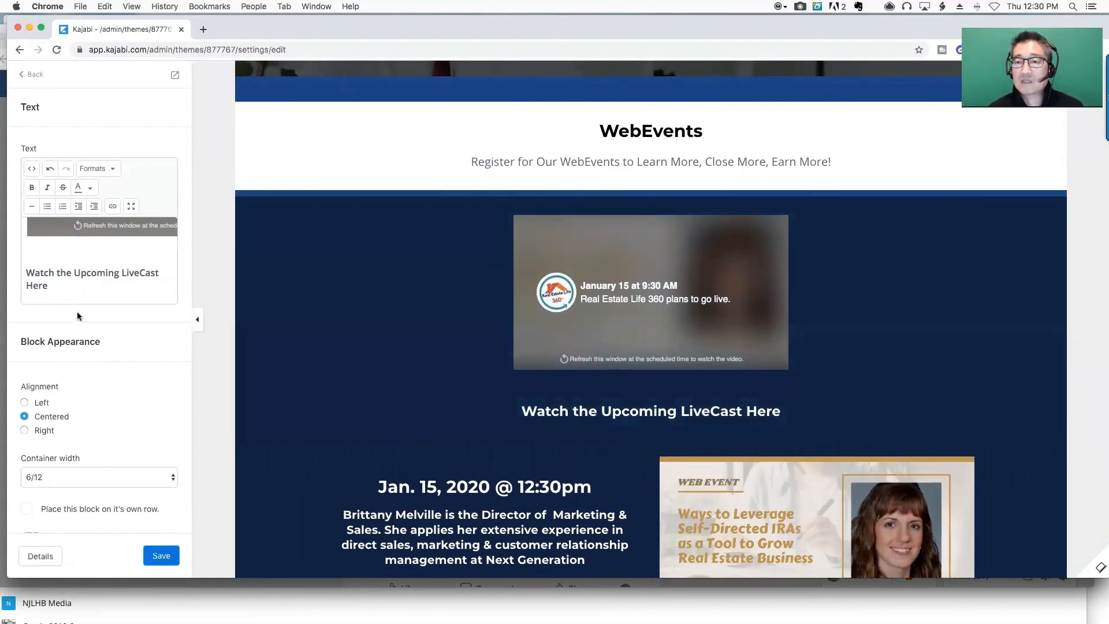
- Examine the Facebook iframe code in the Text block's source code, highlighting the complete iframe element, and close the source view
scroll(85, 259, "up", 1)
scroll(85, 259, "up", 3)
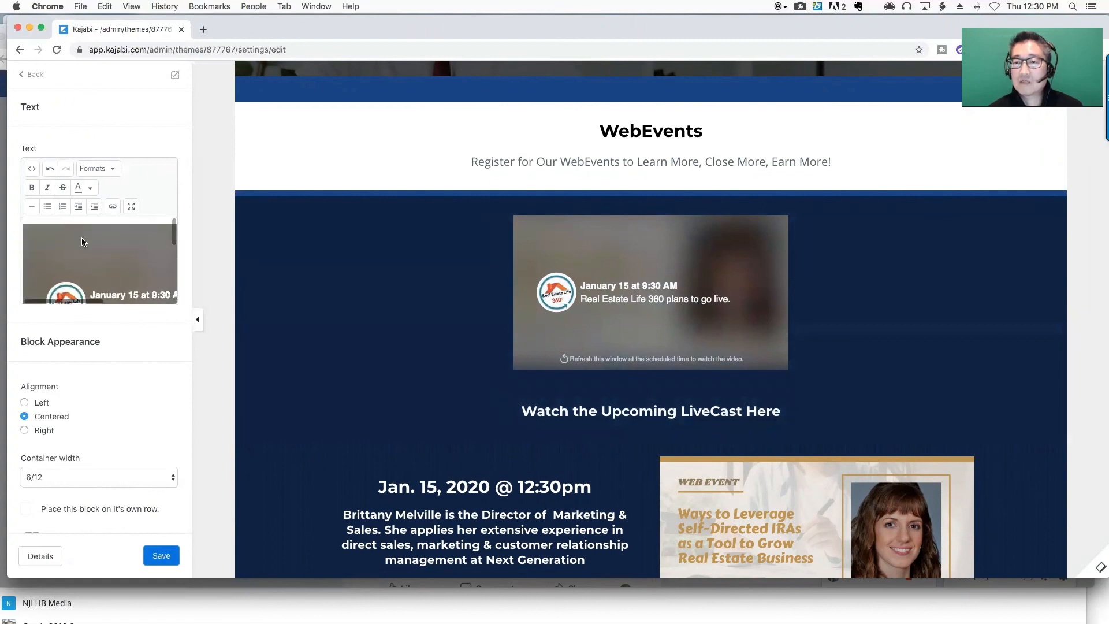
left_click(32, 171)
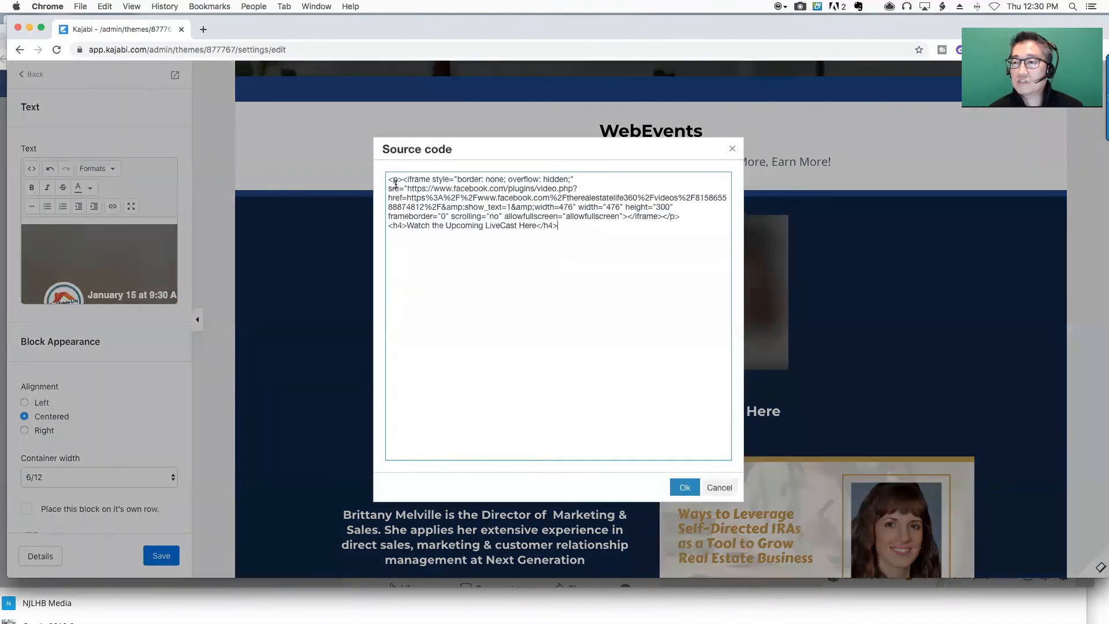
left_click(553, 222)
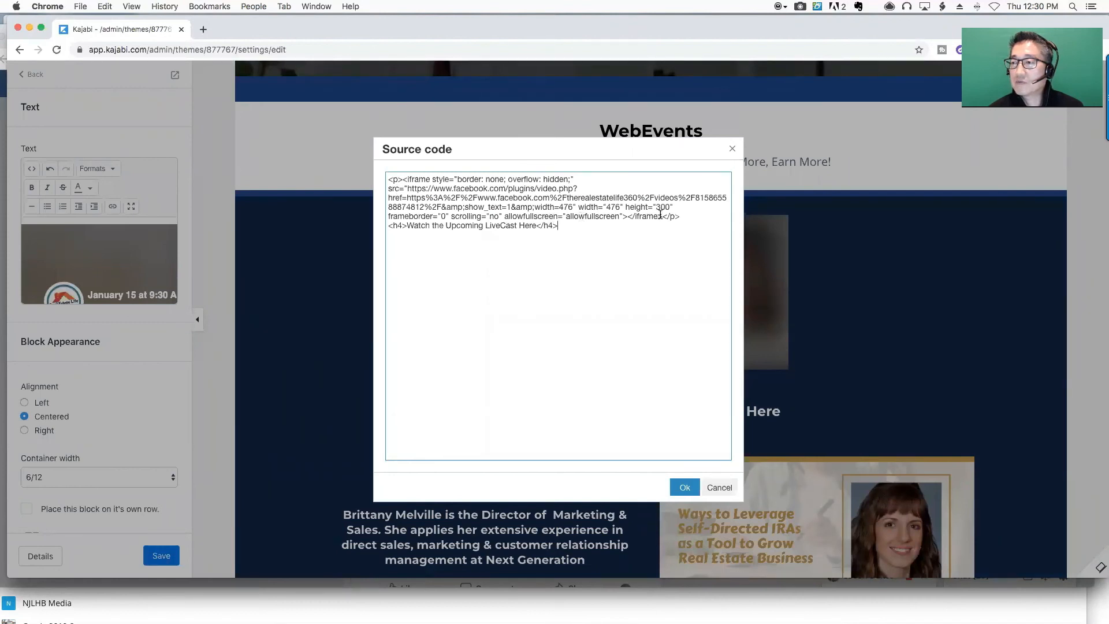
left_click_drag(662, 216, 405, 179)
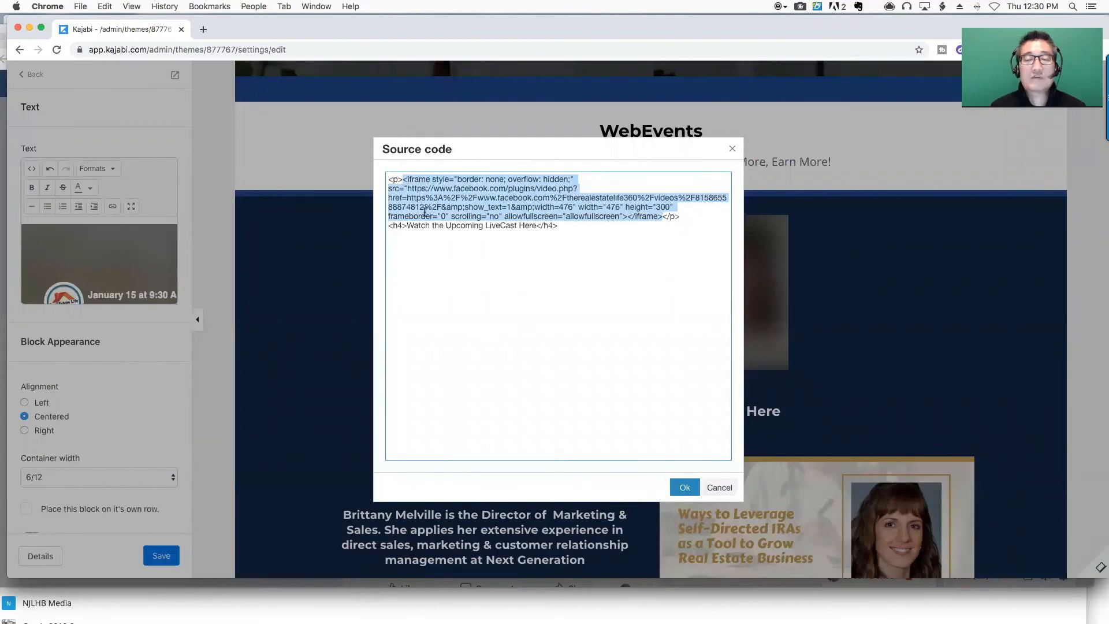
left_click(684, 487)
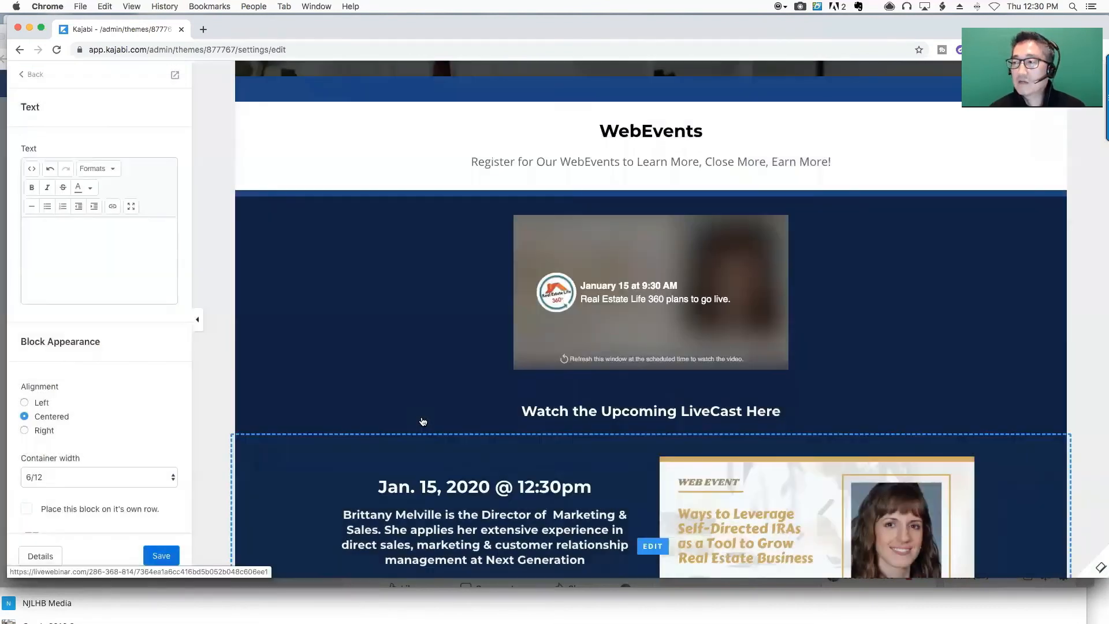